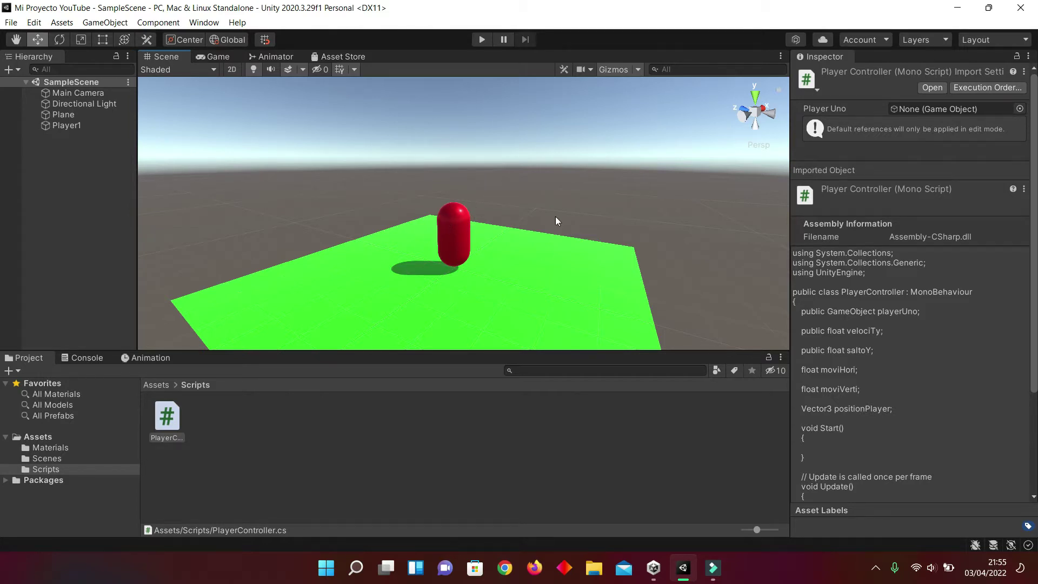
Play the scene, steer the red capsule left and right with the arrow keys, then stop
{"action": "left_click", "coordinate": [481, 40]}
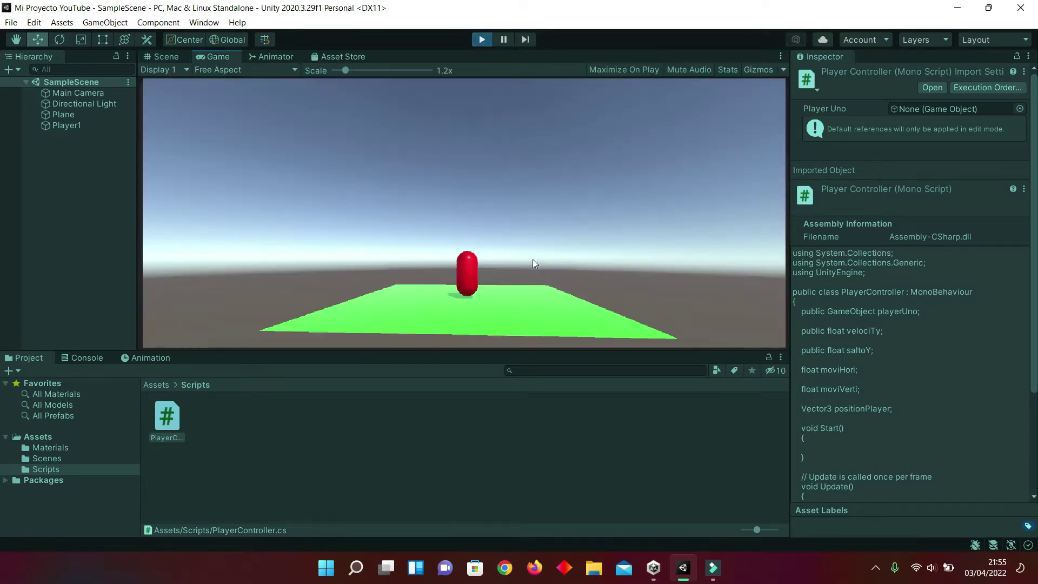
{"action": "key", "text": "Left"}
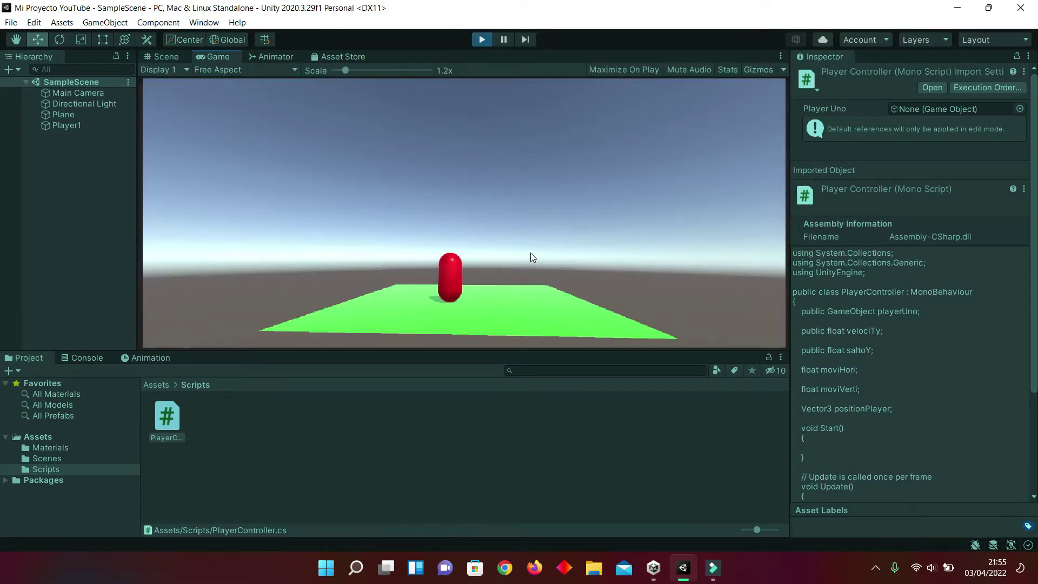
{"action": "key", "text": "Right"}
{"action": "key", "text": "Left"}
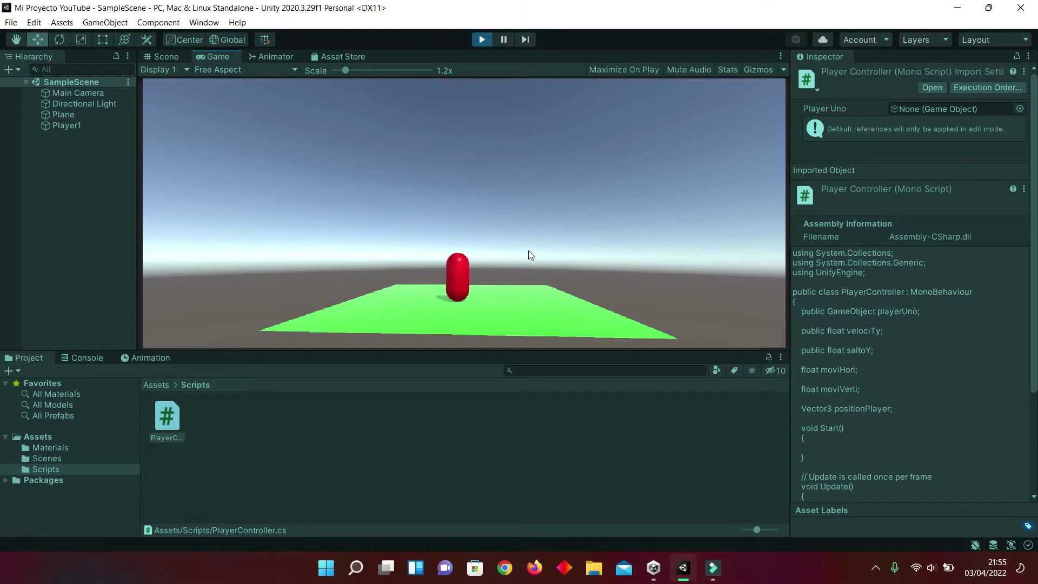
{"action": "key", "text": "Right"}
{"action": "key", "text": "Left"}
{"action": "key", "text": "Right"}
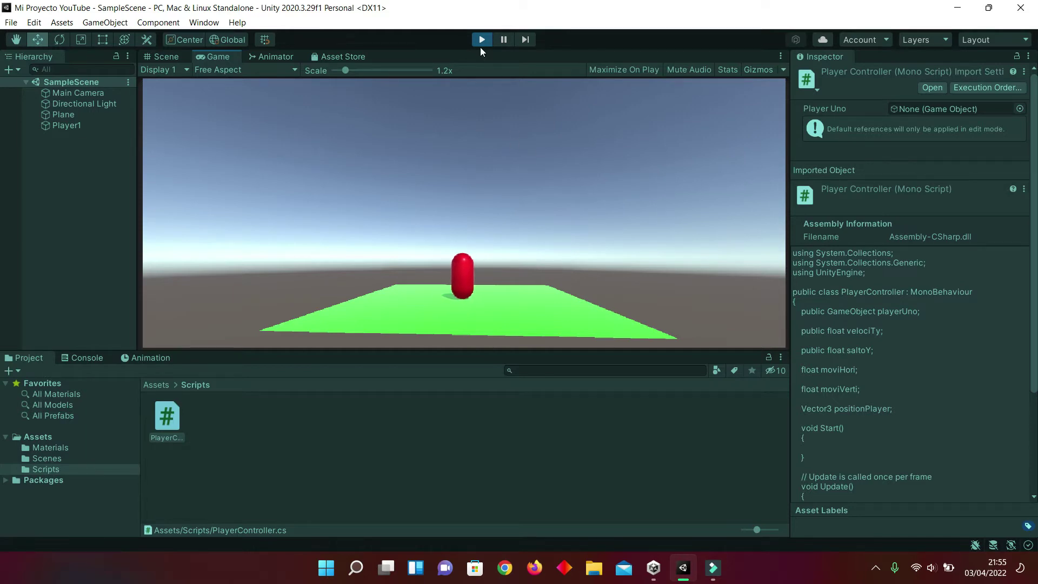
{"action": "left_click", "coordinate": [481, 41]}
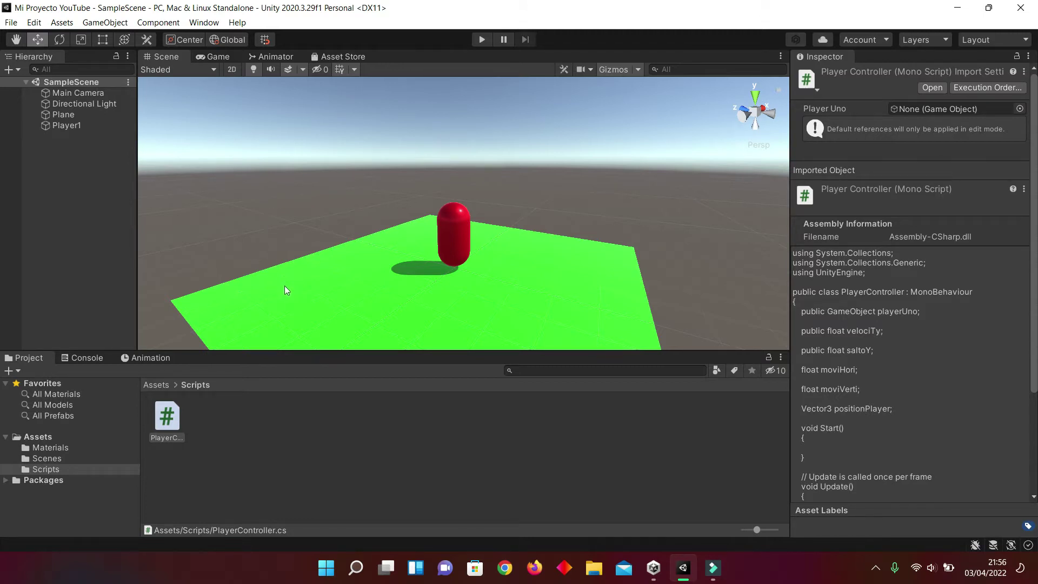
Deselect PlayerController and close all Soda PDF installer windows from the taskbar
{"action": "left_click", "coordinate": [260, 427]}
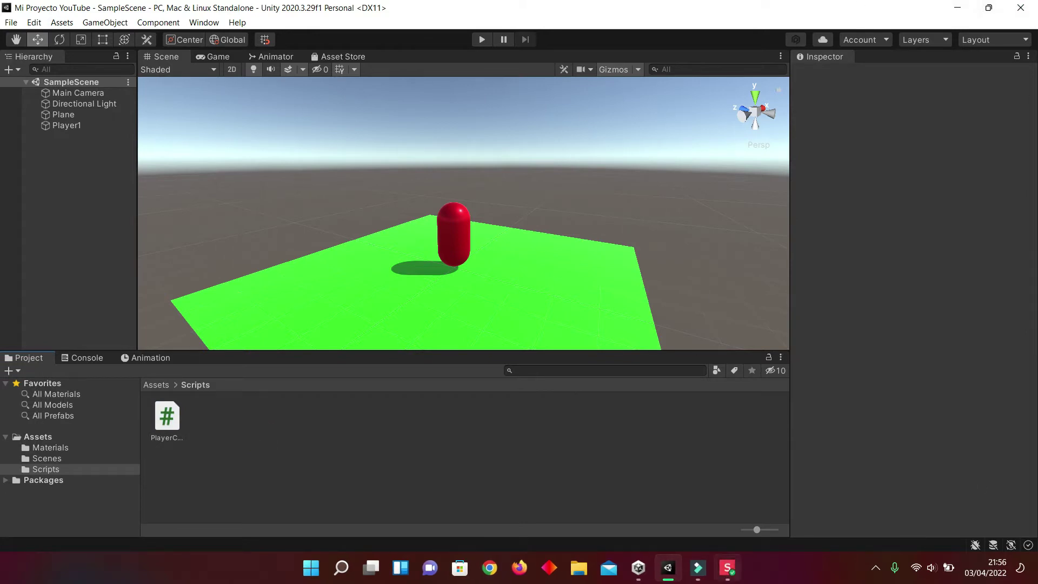
{"action": "right_click", "coordinate": [729, 565]}
{"action": "left_click", "coordinate": [718, 531]}
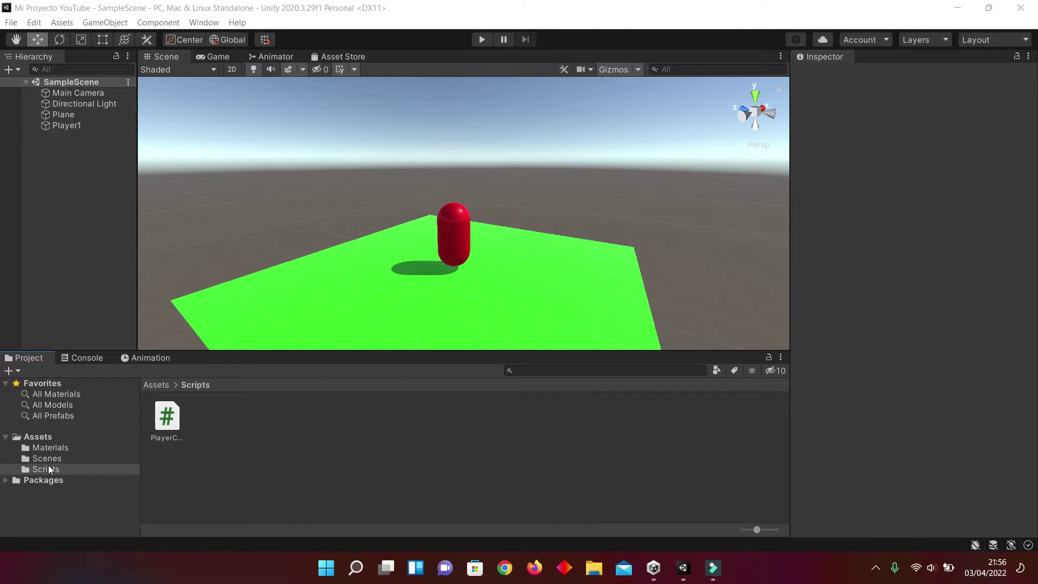
Browse Assets and Scenes, return to Scripts, and close the reopened Soda PDF windows
{"action": "left_click", "coordinate": [24, 435]}
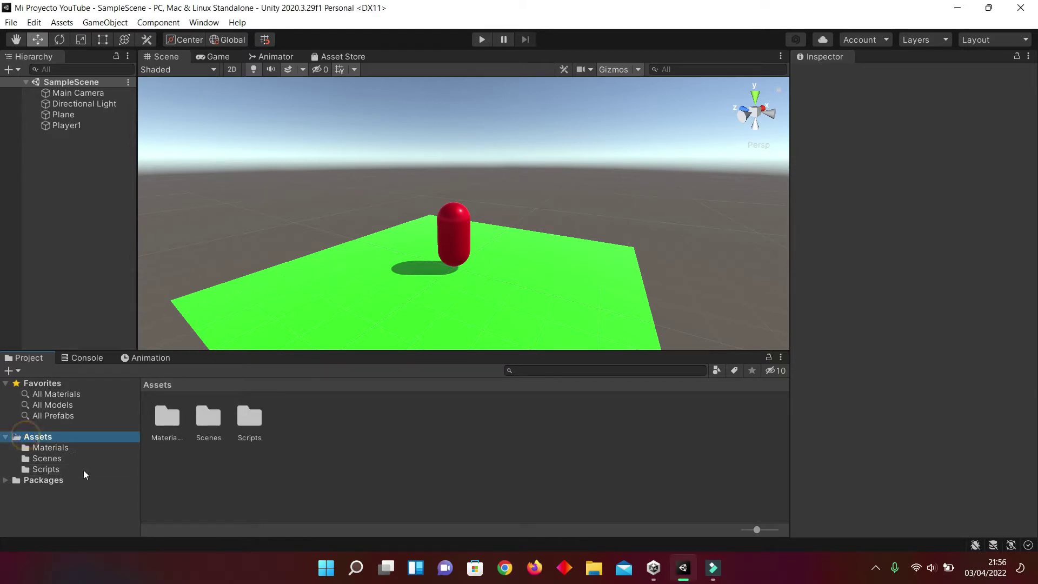
{"action": "left_click", "coordinate": [35, 460]}
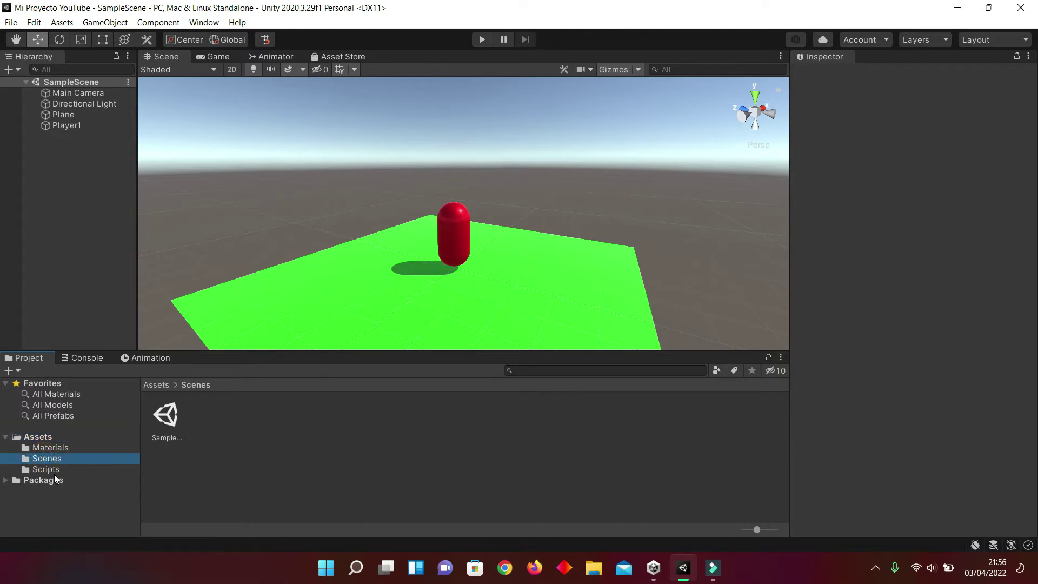
{"action": "left_click", "coordinate": [48, 469]}
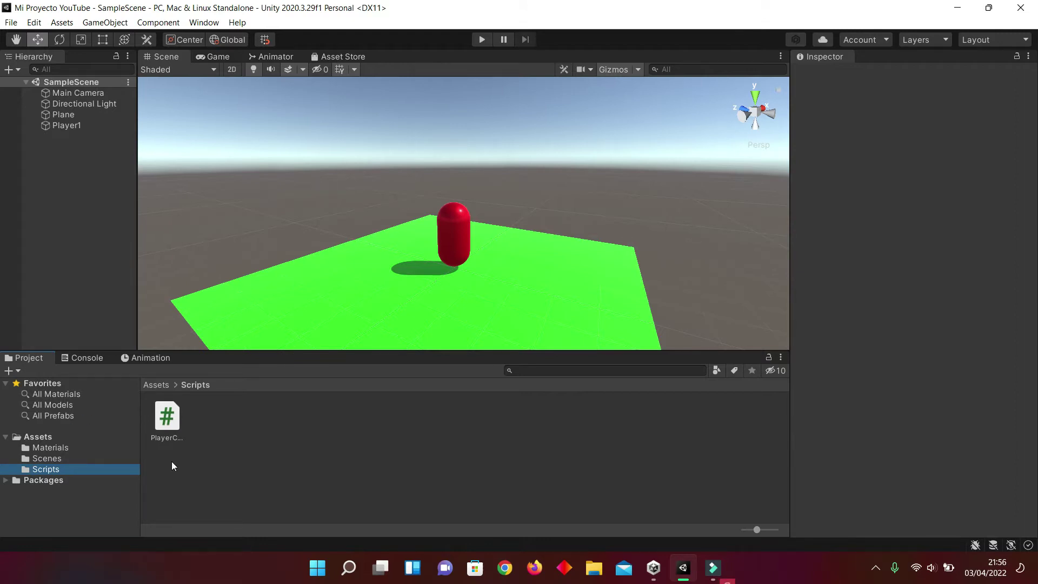
{"action": "right_click", "coordinate": [729, 574]}
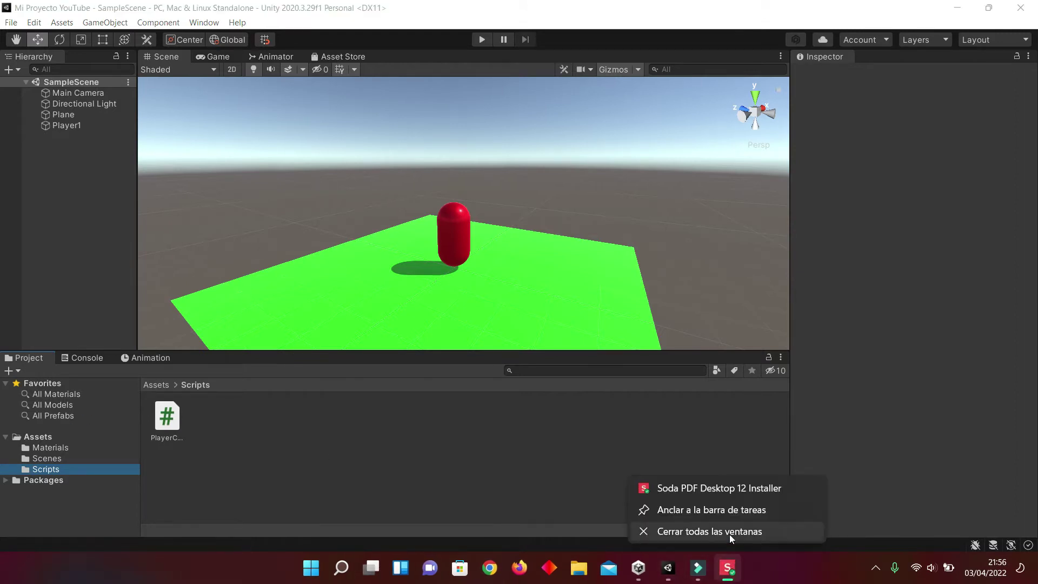
{"action": "left_click", "coordinate": [730, 534]}
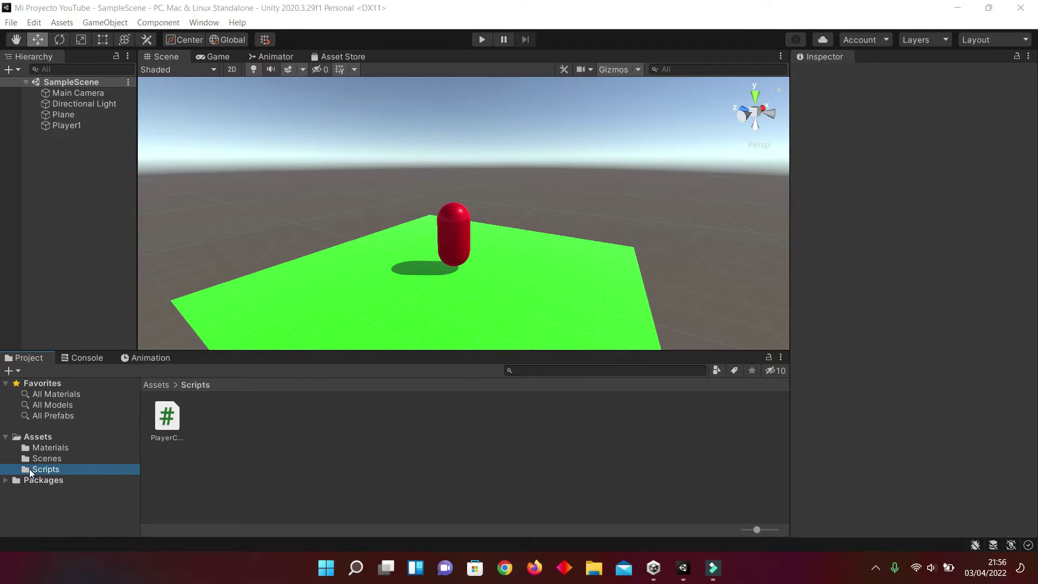
{"action": "left_click", "coordinate": [169, 426]}
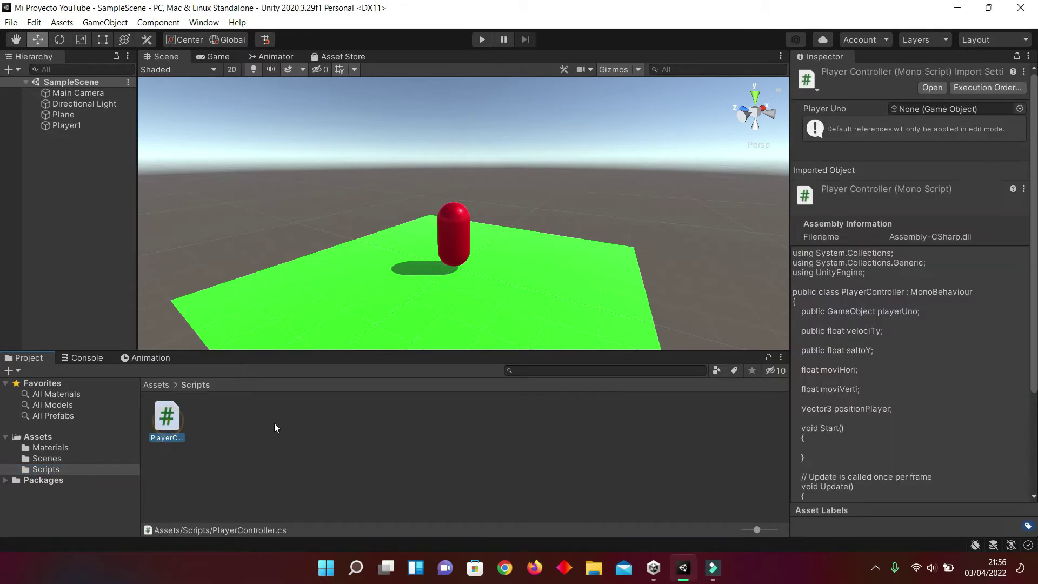
{"action": "left_click", "coordinate": [273, 422]}
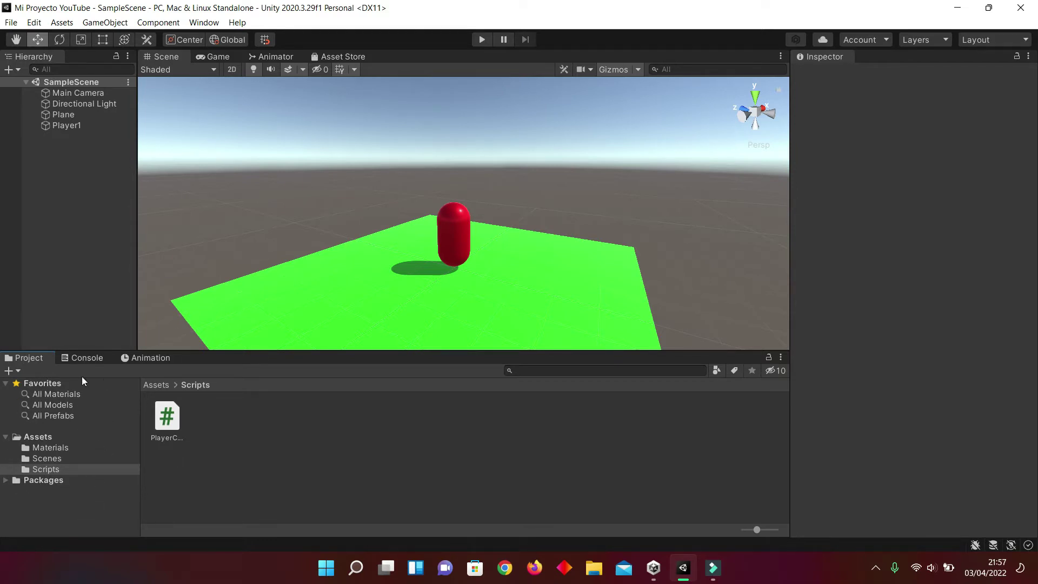
{"action": "left_click", "coordinate": [28, 359]}
{"action": "left_click", "coordinate": [88, 358]}
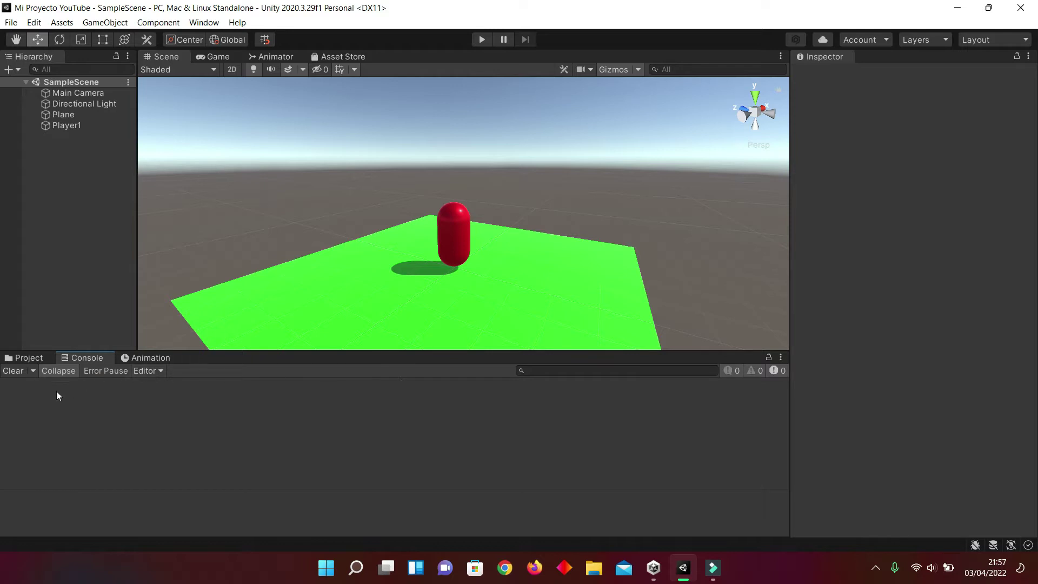
{"action": "left_click", "coordinate": [21, 358]}
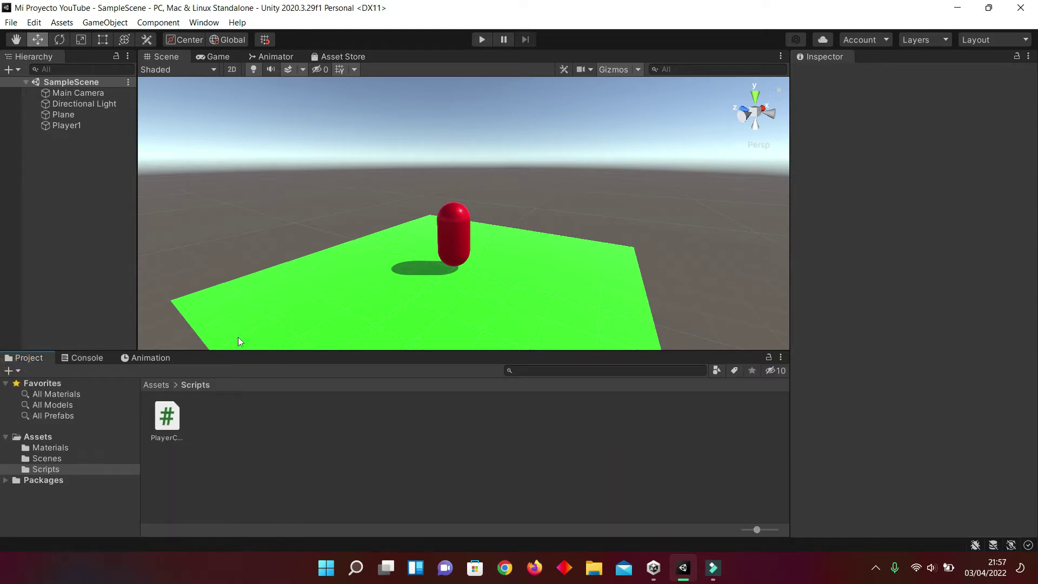
{"action": "left_click", "coordinate": [82, 359]}
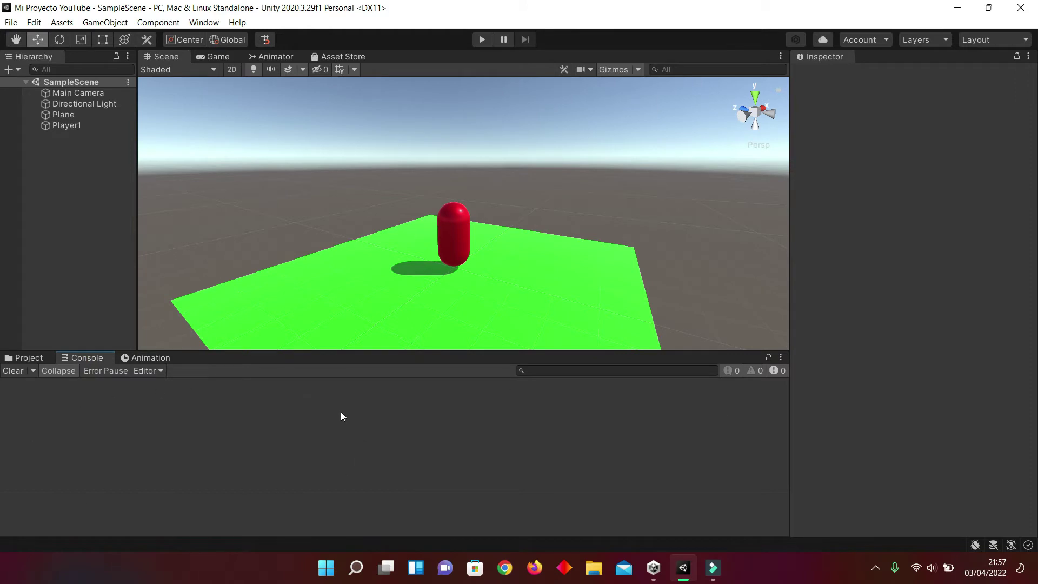
{"action": "left_click", "coordinate": [24, 358]}
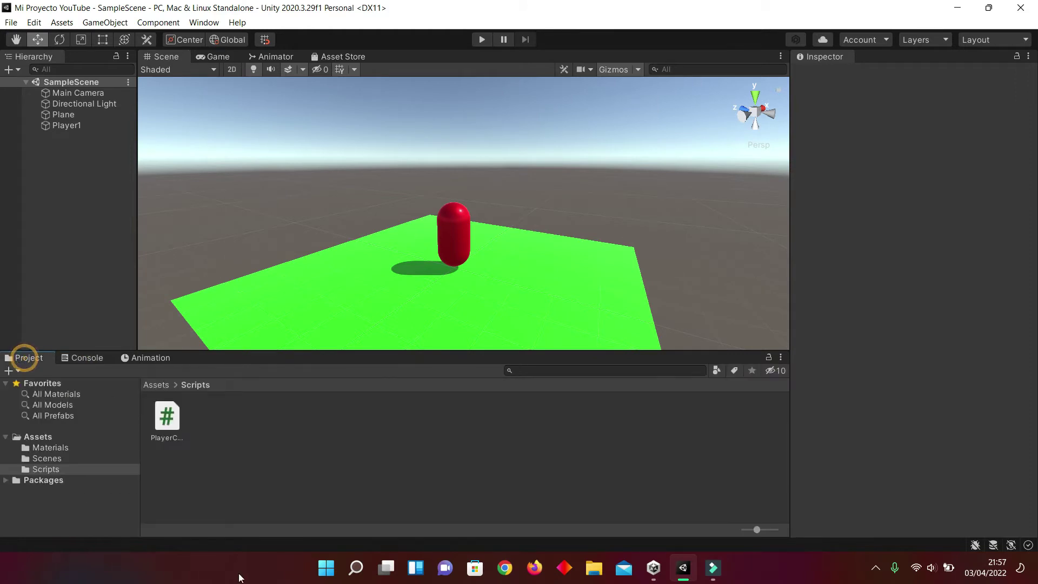
Create a new C# script in the Scripts folder via Create > C# Script
{"action": "right_click", "coordinate": [209, 422]}
{"action": "mouse_move", "coordinate": [283, 74]}
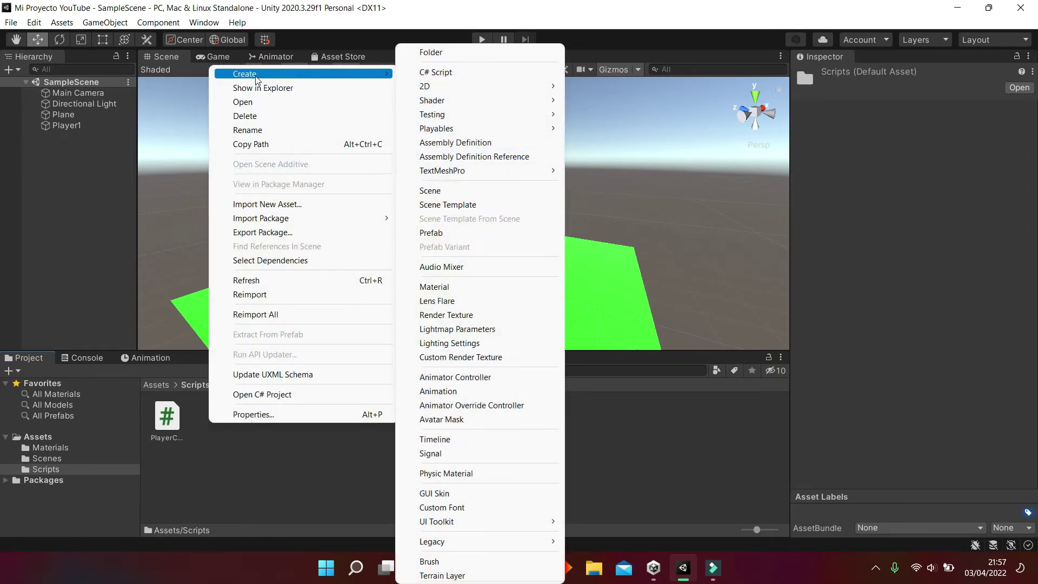
{"action": "left_click", "coordinate": [447, 78]}
{"action": "type", "text": "MiProyect1"}
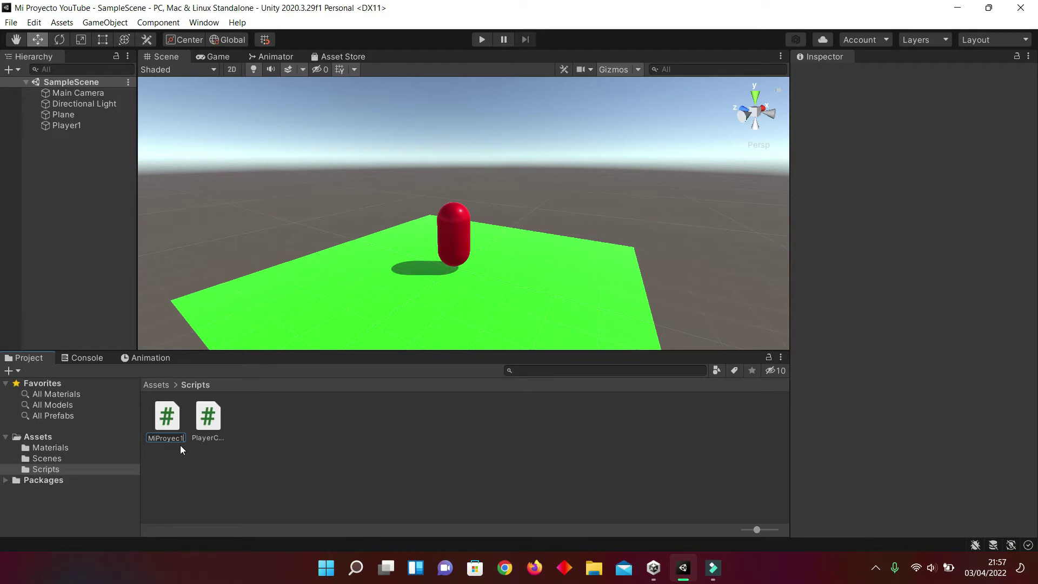
Confirm the name MiProyec1, review Player1's components, then select MiProyec1 to preview its code
{"action": "key", "text": "Return"}
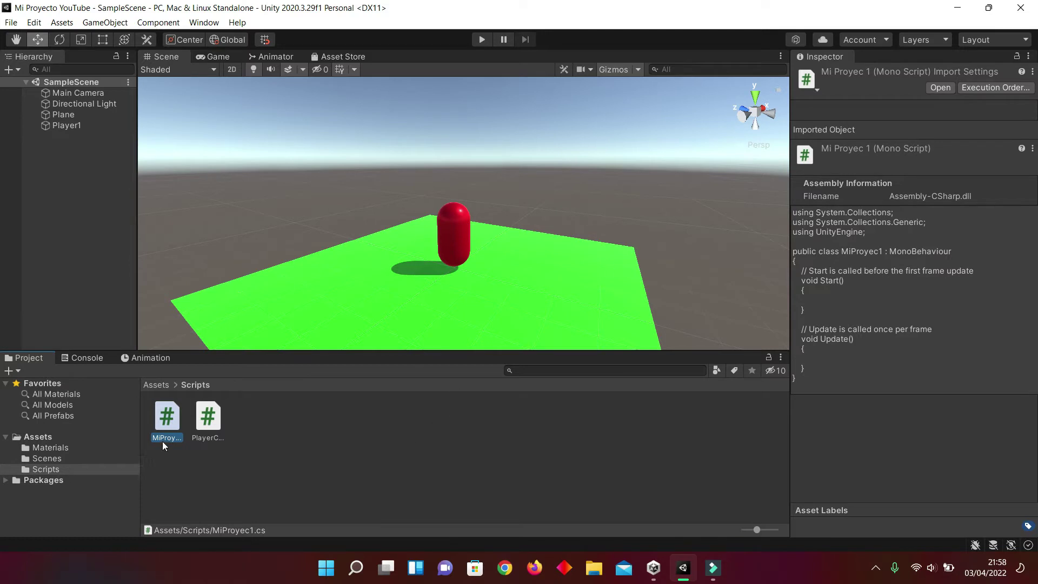
{"action": "left_click", "coordinate": [72, 126]}
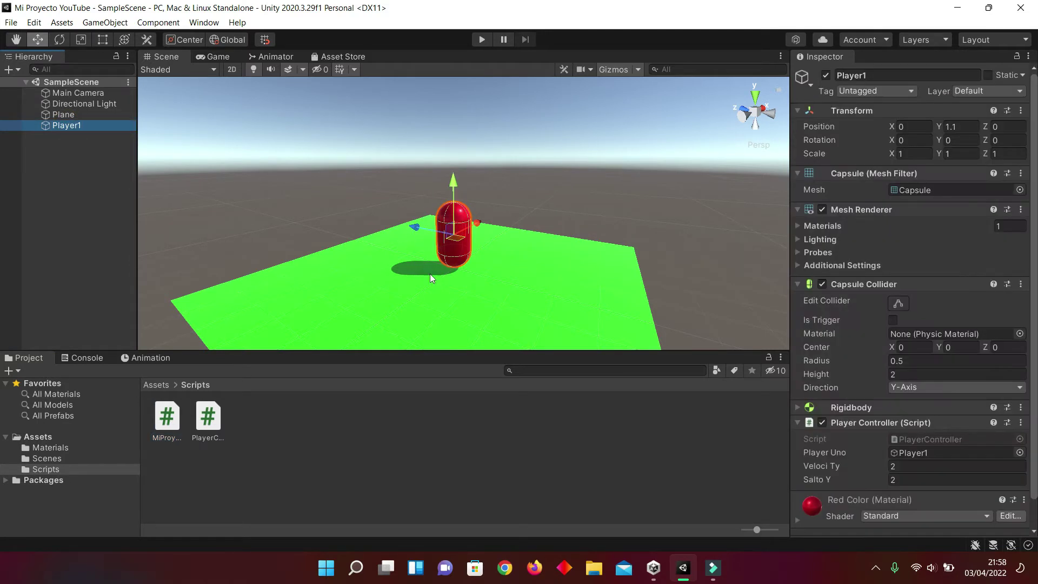
{"action": "scroll", "coordinate": [853, 131], "scroll_direction": "down", "scroll_amount": 1}
{"action": "scroll", "coordinate": [853, 128], "scroll_direction": "up", "scroll_amount": 1}
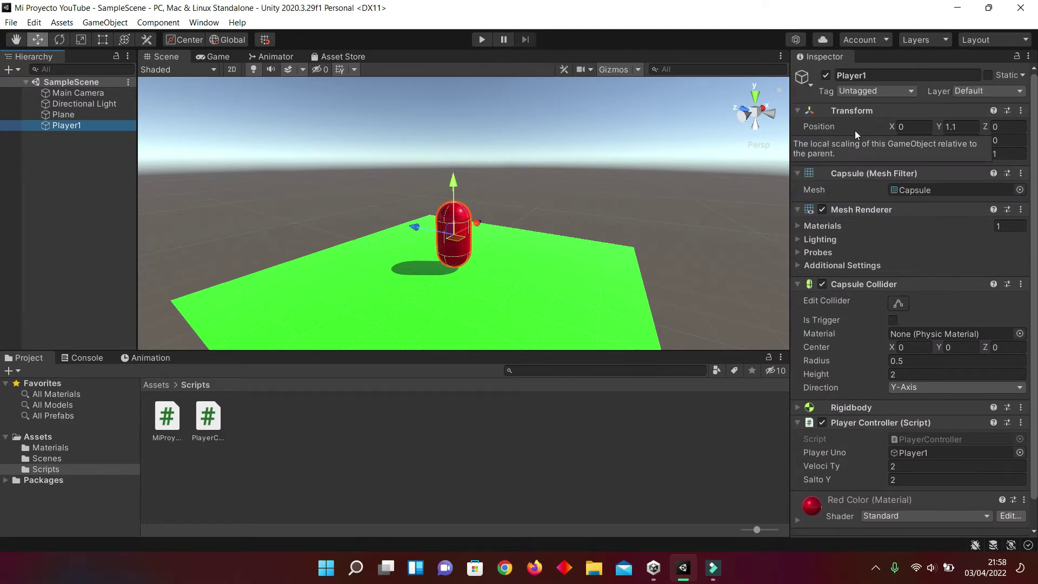
{"action": "scroll", "coordinate": [871, 160], "scroll_direction": "down", "scroll_amount": 1}
{"action": "scroll", "coordinate": [919, 260], "scroll_direction": "up", "scroll_amount": 1}
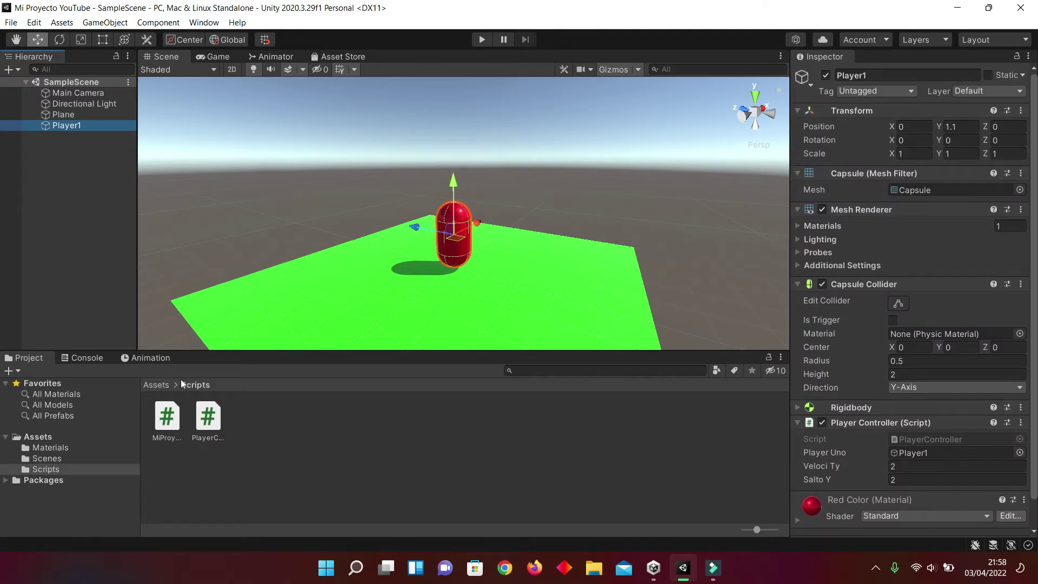
{"action": "left_click", "coordinate": [203, 421]}
{"action": "left_click", "coordinate": [165, 420]}
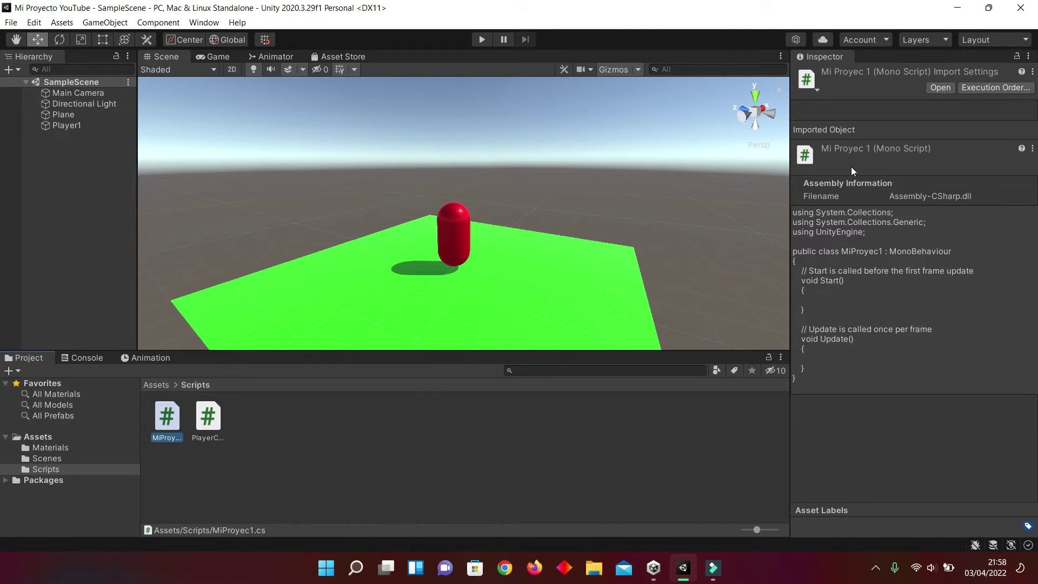
Open MiProyec1.cs in Visual Studio, dismiss the projects-loaded notice and select the class name
{"action": "double_click", "coordinate": [165, 415]}
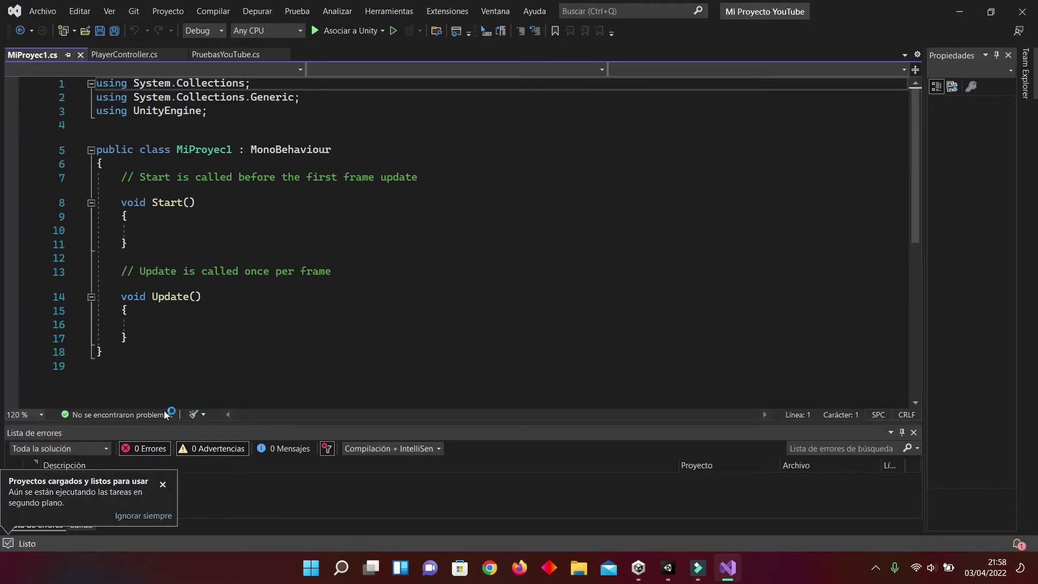
{"action": "left_click", "coordinate": [163, 485]}
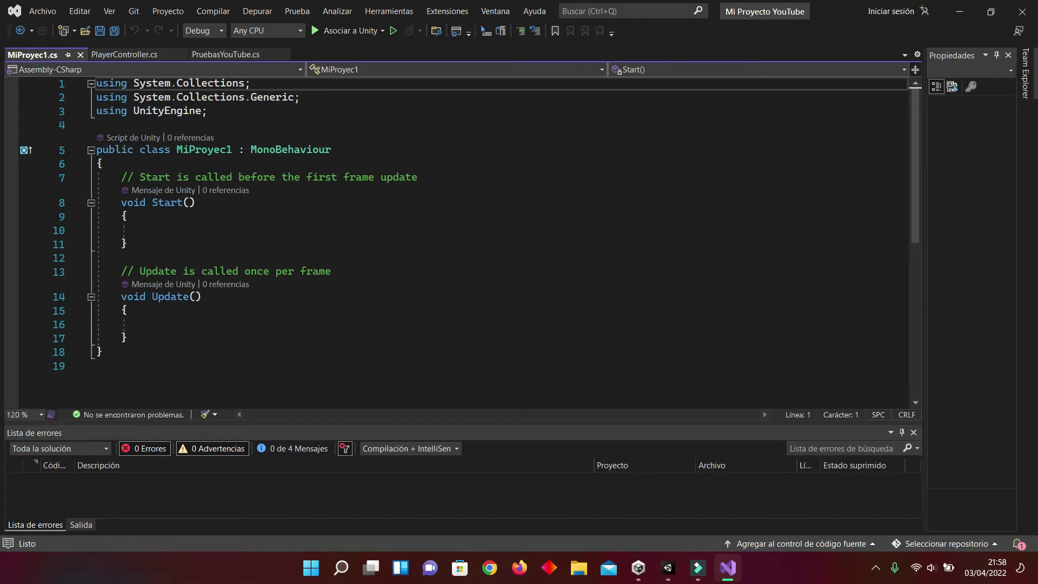
{"action": "double_click", "coordinate": [181, 149]}
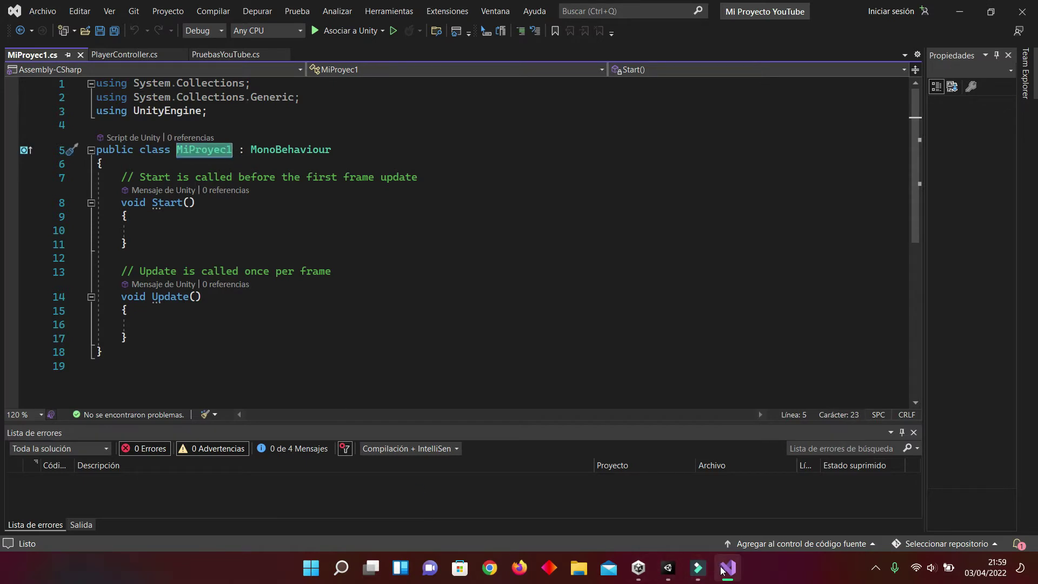
{"action": "mouse_move", "coordinate": [698, 571]}
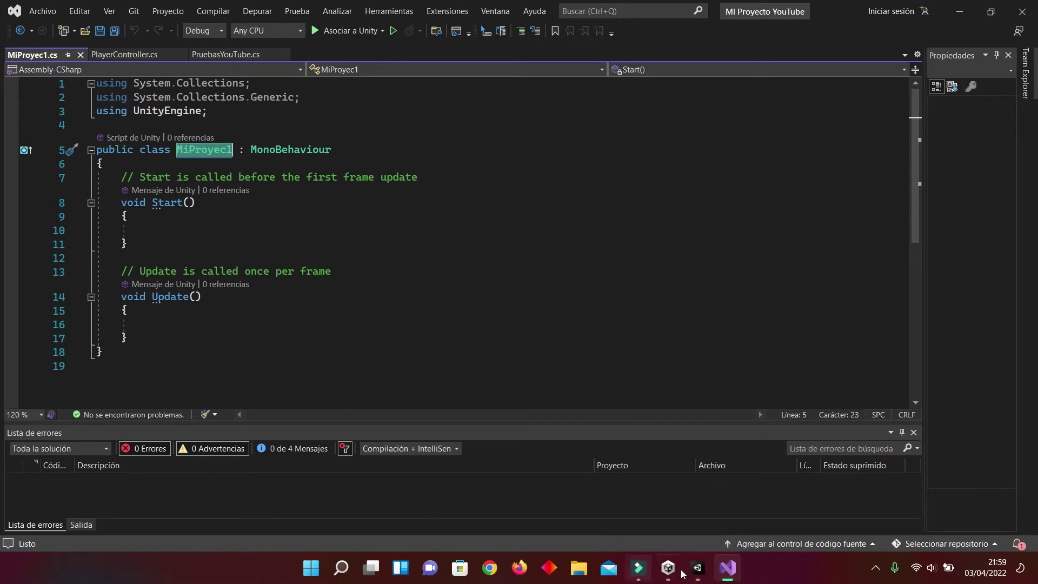
Enlarge Unity's Project icons to show full names, then reopen MiProyec1 in Visual Studio
{"action": "left_click", "coordinate": [724, 567]}
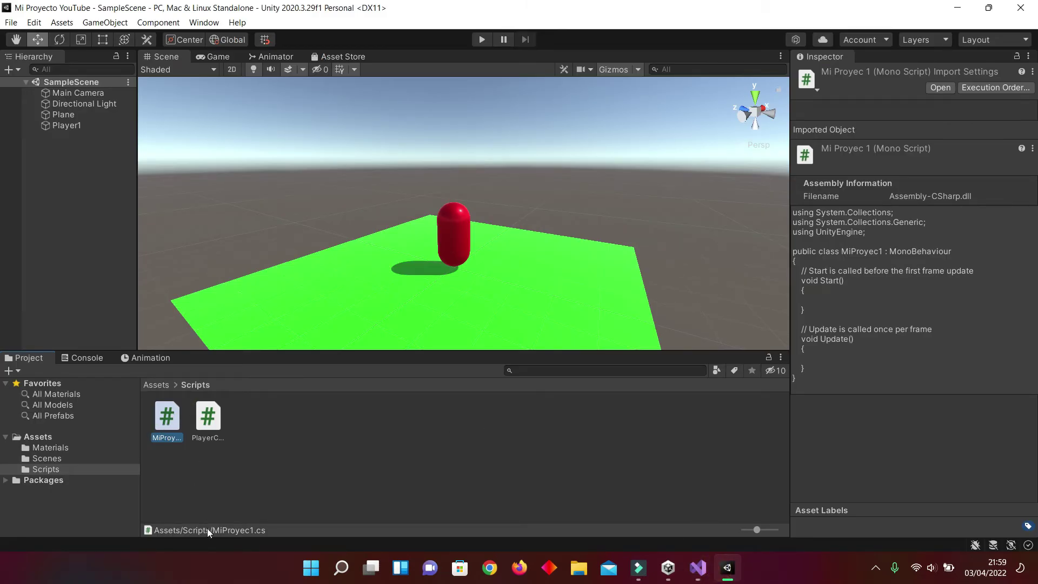
{"action": "left_click_drag", "start_coordinate": [758, 531], "coordinate": [772, 530]}
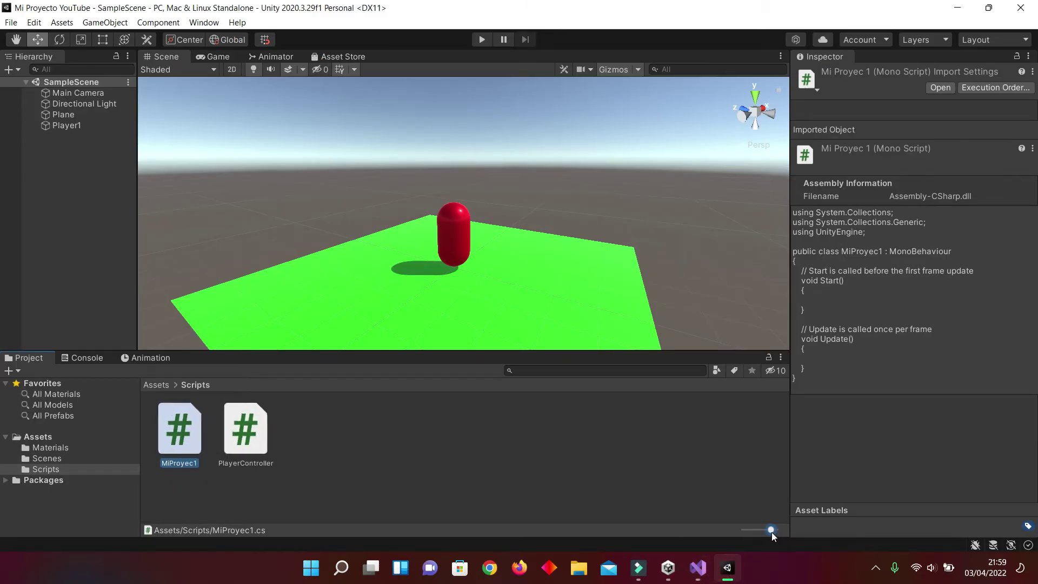
{"action": "double_click", "coordinate": [180, 461]}
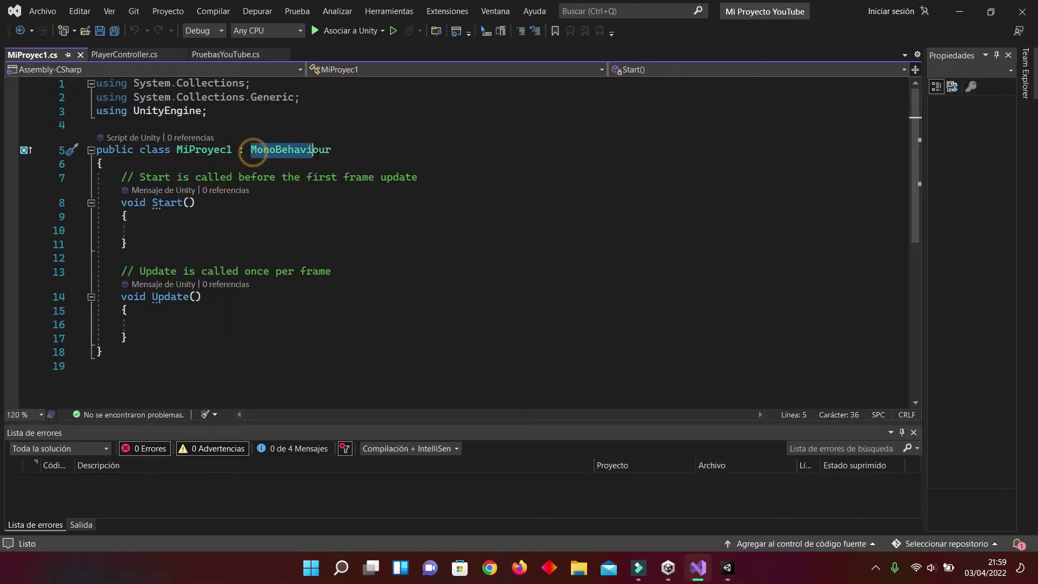
Select MonoBehaviour, check Unity's empty Console, then return to MiProyec1 in Visual Studio
{"action": "left_click_drag", "start_coordinate": [250, 149], "coordinate": [332, 151]}
{"action": "mouse_move", "coordinate": [283, 153]}
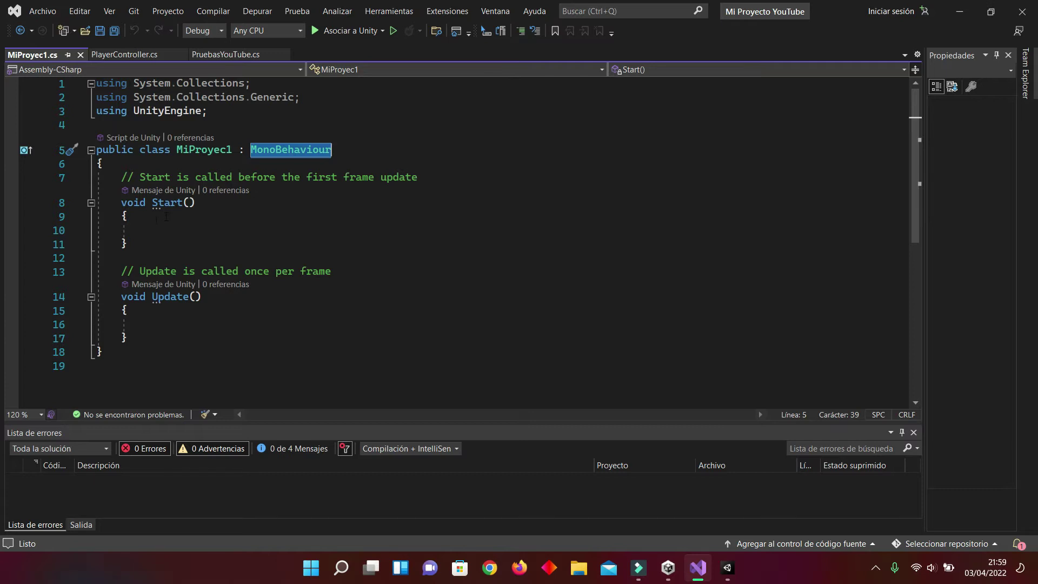
{"action": "left_click", "coordinate": [727, 567]}
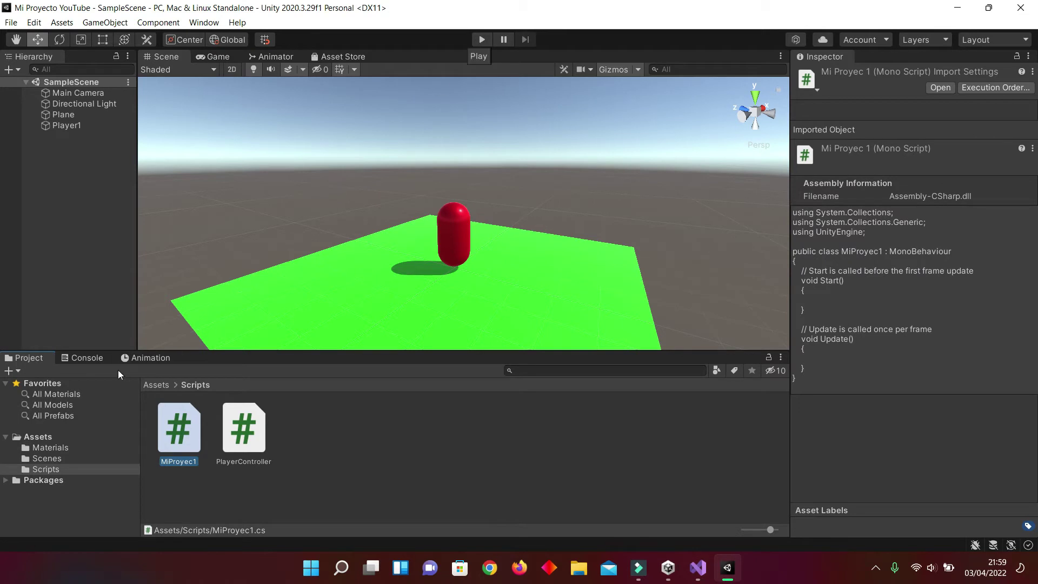
{"action": "left_click", "coordinate": [84, 358]}
{"action": "left_click", "coordinate": [708, 568]}
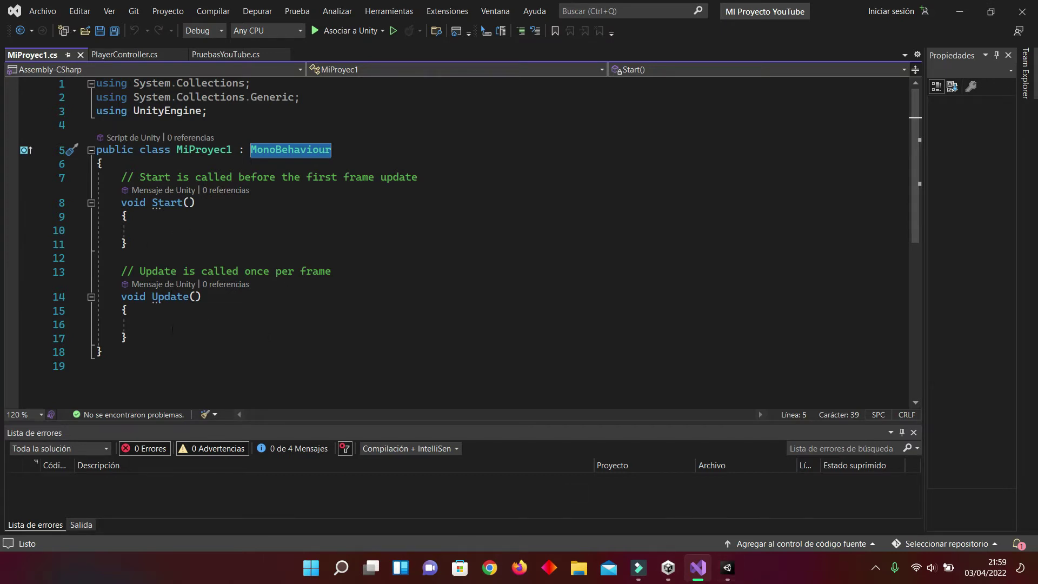
{"action": "mouse_move", "coordinate": [193, 296]}
Delete the template comments above Start() and Update()
{"action": "left_click_drag", "start_coordinate": [114, 177], "coordinate": [432, 188]}
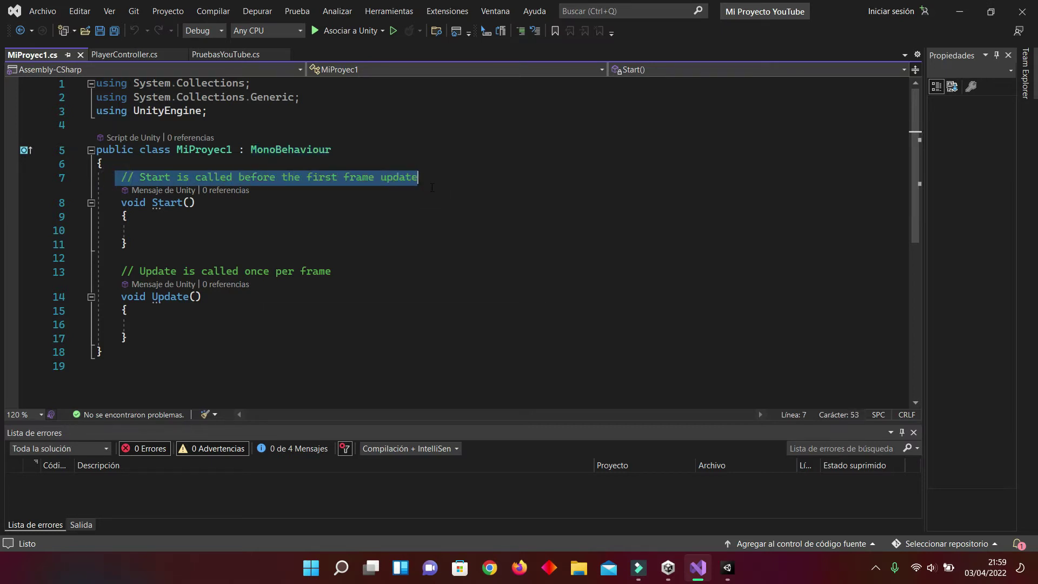
{"action": "key", "text": "Delete"}
{"action": "left_click_drag", "start_coordinate": [121, 271], "coordinate": [332, 271]}
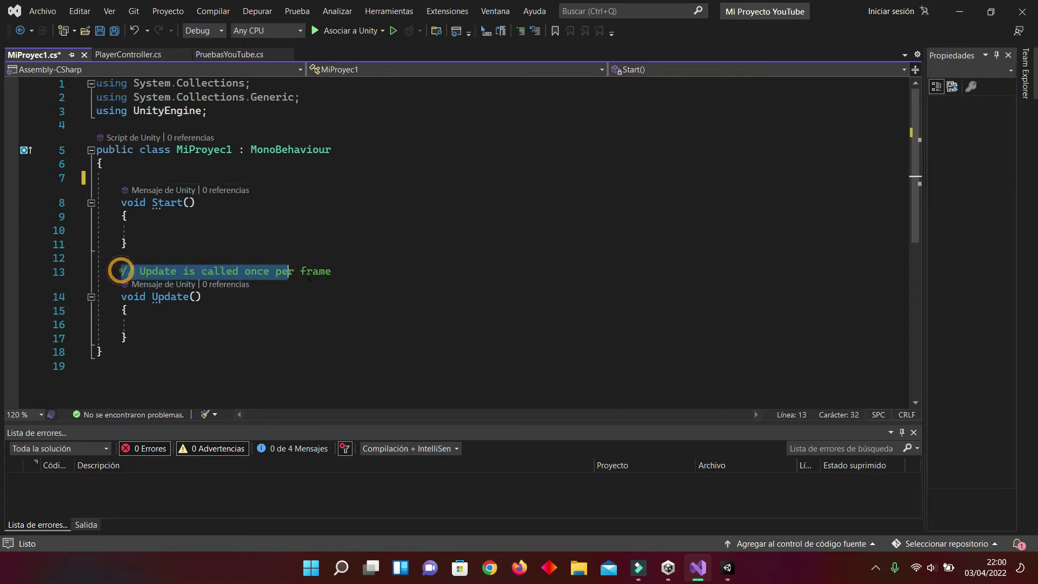
{"action": "key", "text": "Delete"}
Insert blank lines on line 7 above Start() for new variable declarations
{"action": "left_click", "coordinate": [213, 187]}
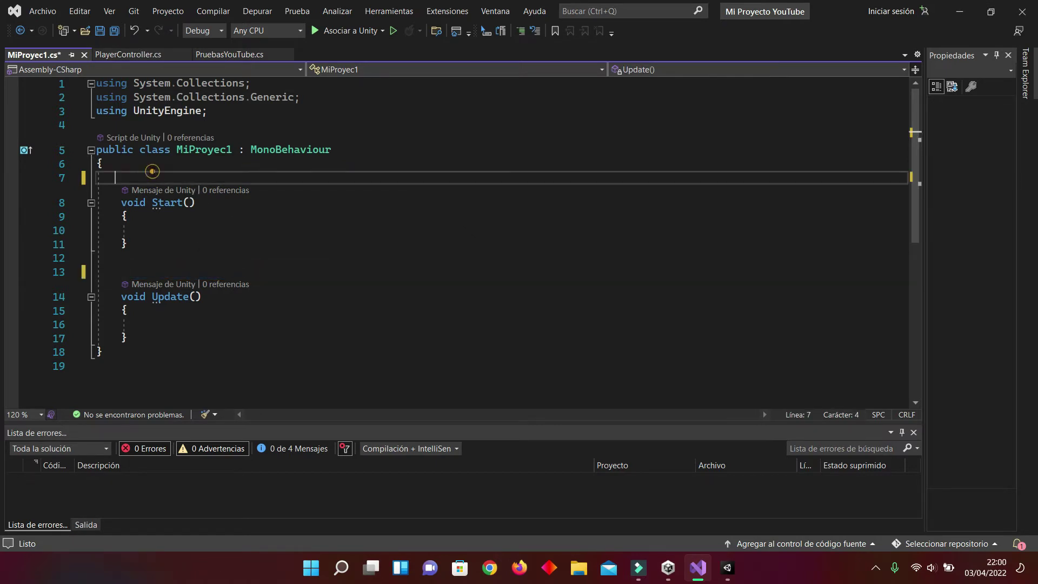
{"action": "key", "text": "Return"}
{"action": "key", "text": "Return"}
{"action": "key", "text": "Return"}
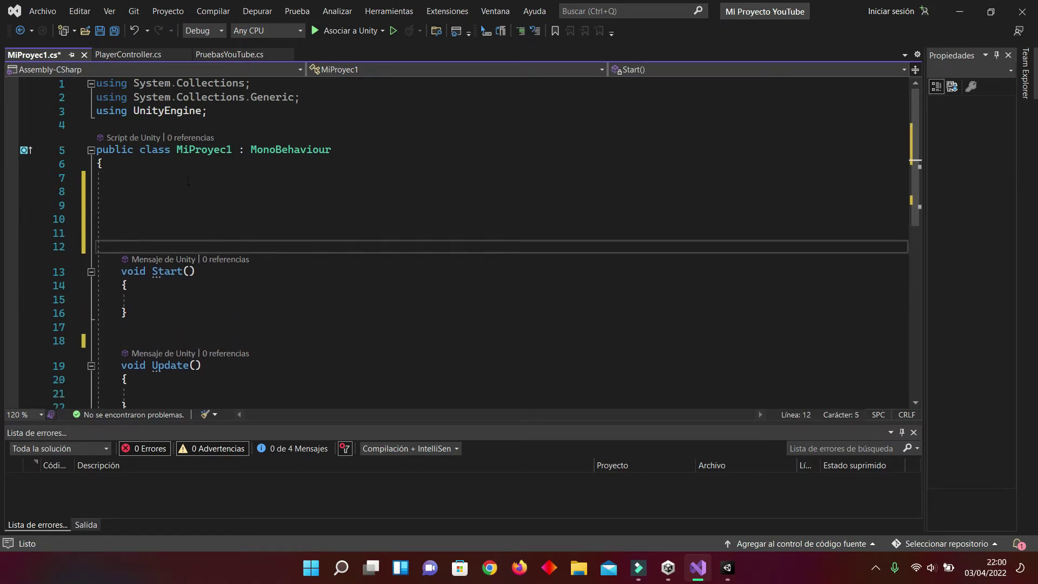
{"action": "left_click", "coordinate": [136, 182]}
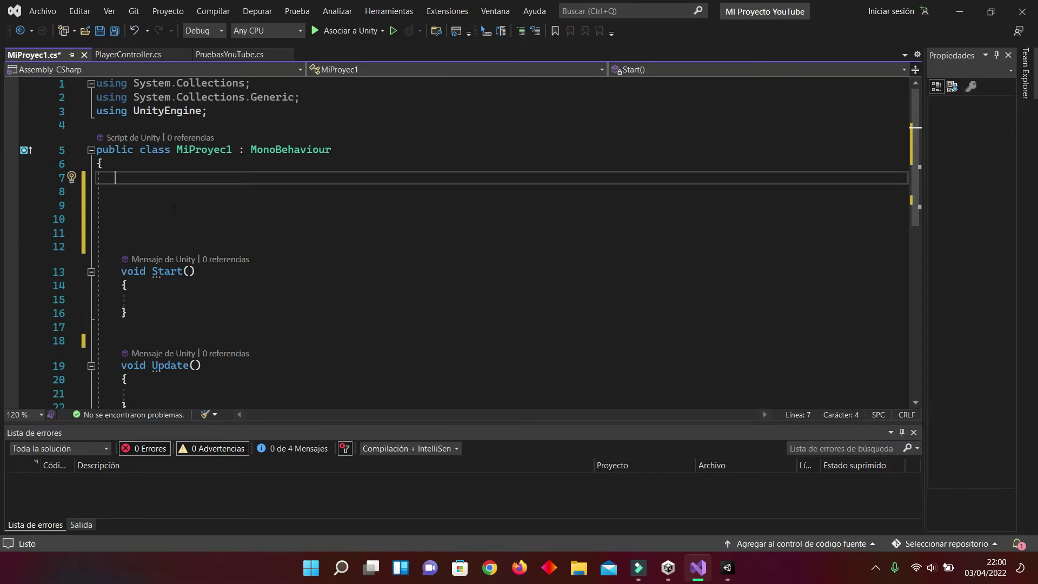
{"action": "scroll", "coordinate": [175, 211], "scroll_direction": "down", "scroll_amount": 1}
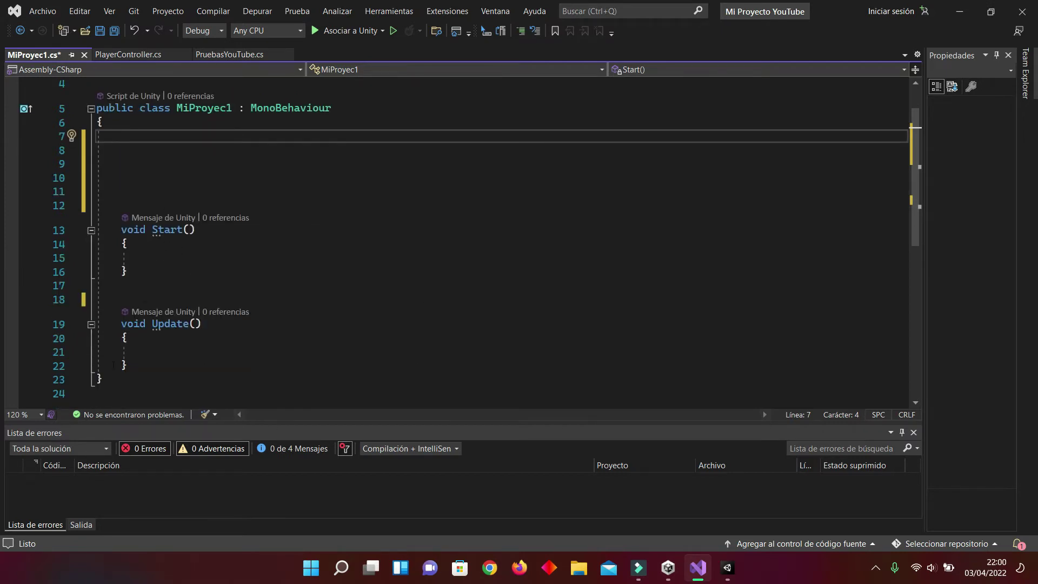
{"action": "scroll", "coordinate": [260, 320], "scroll_direction": "down", "scroll_amount": 1}
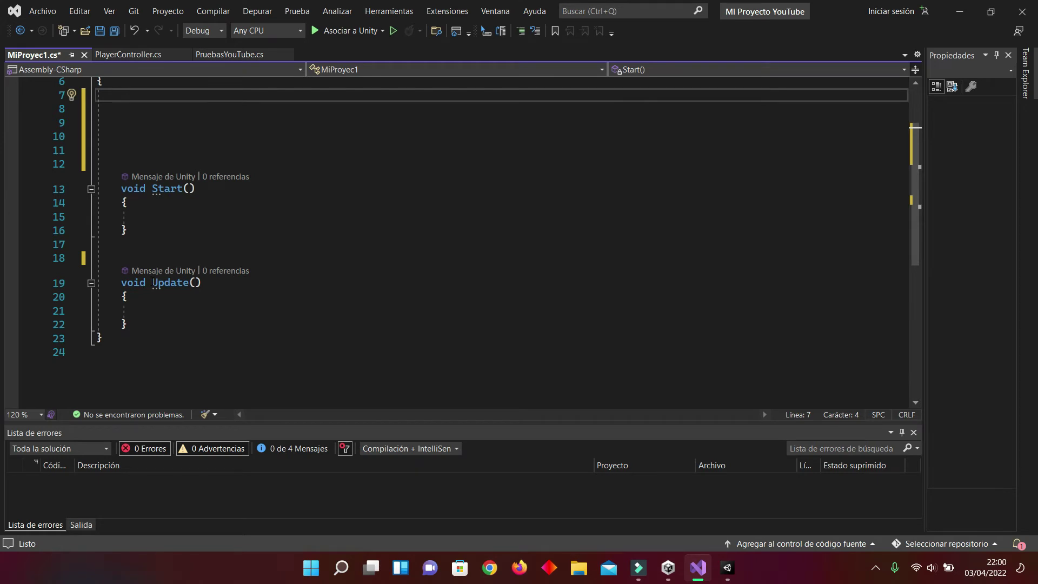
{"action": "scroll", "coordinate": [154, 282], "scroll_direction": "up", "scroll_amount": 2}
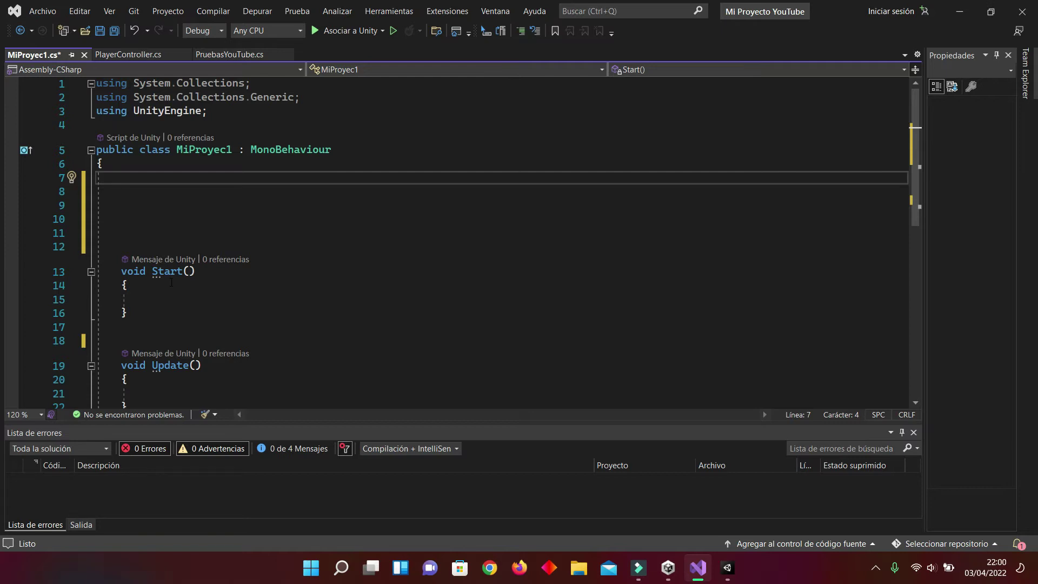
Declare string texto1 = ("Hola Mundo"); on line 7 and save the script
{"action": "type", "text": "string"}
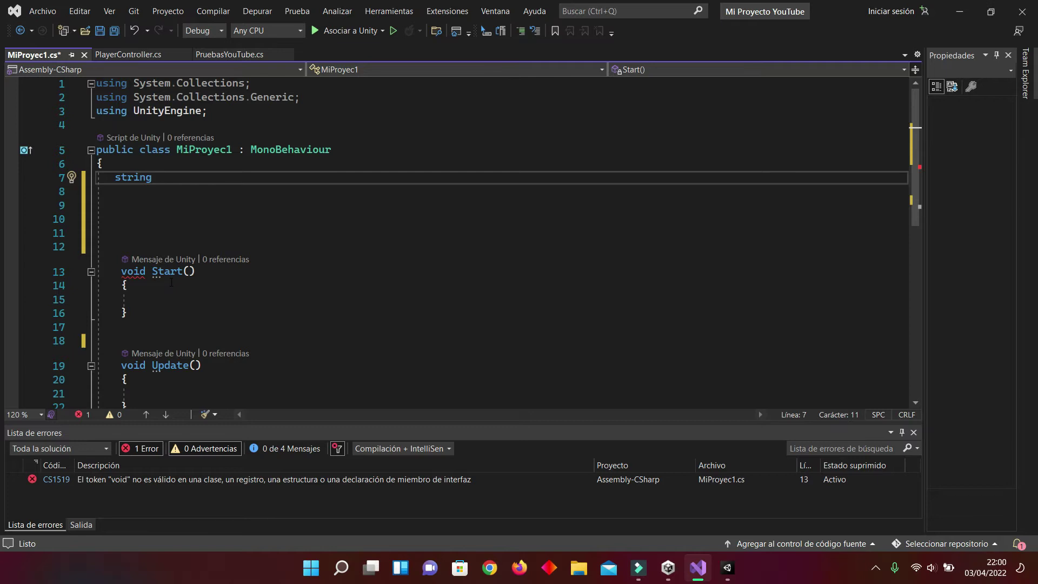
{"action": "type", "text": " te"}
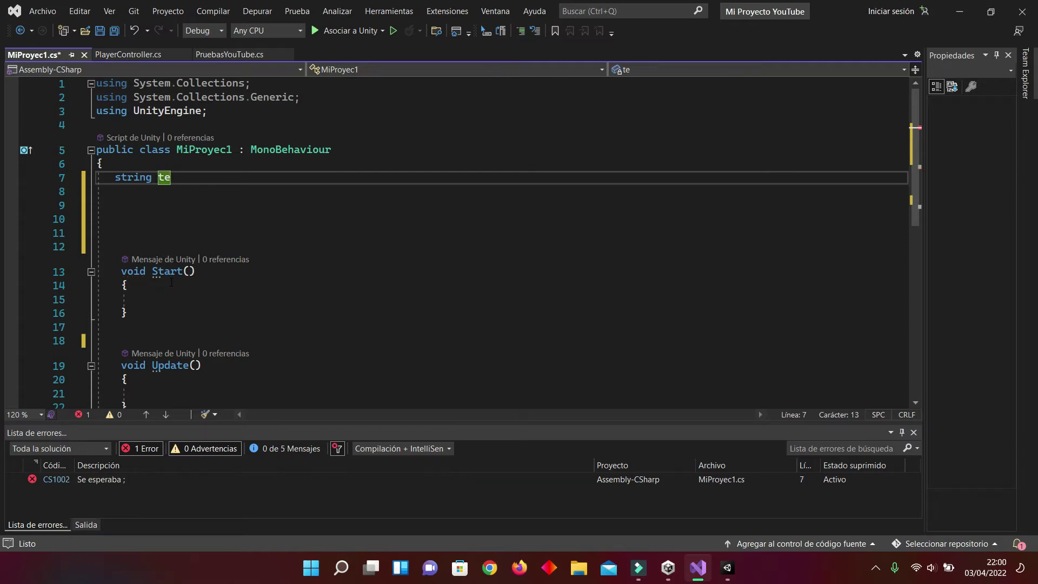
{"action": "type", "text": "xto1"}
{"action": "type", "text": " = "}
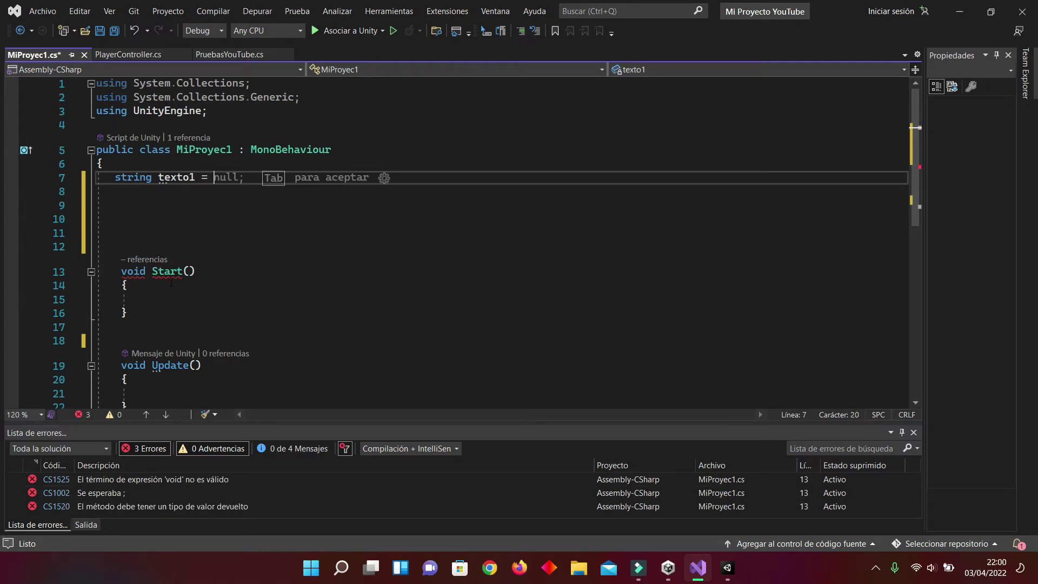
{"action": "type", "text": "("}
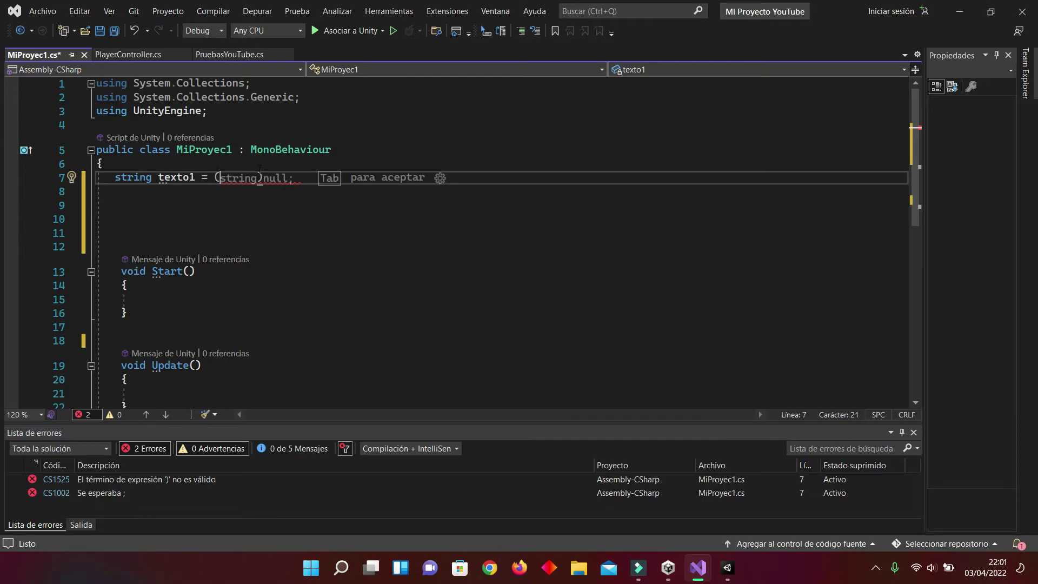
{"action": "type", "text": "\""}
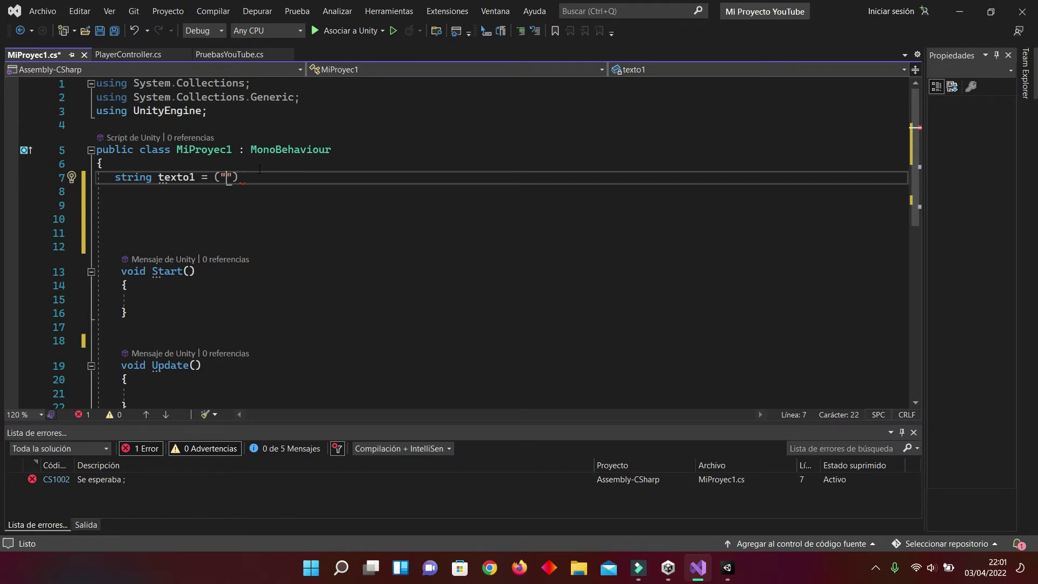
{"action": "type", "text": "Hello "}
{"action": "type", "text": "World"}
{"action": "key", "text": "BackSpace"}
{"action": "key", "text": "BackSpace"}
{"action": "key", "text": "BackSpace"}
{"action": "key", "text": "BackSpace"}
{"action": "key", "text": "BackSpace"}
{"action": "key", "text": "BackSpace"}
{"action": "key", "text": "BackSpace"}
{"action": "key", "text": "BackSpace"}
{"action": "key", "text": "BackSpace"}
{"action": "key", "text": "BackSpace"}
{"action": "type", "text": "H"}
{"action": "type", "text": "ola Mund"}
{"action": "type", "text": "o\");"}
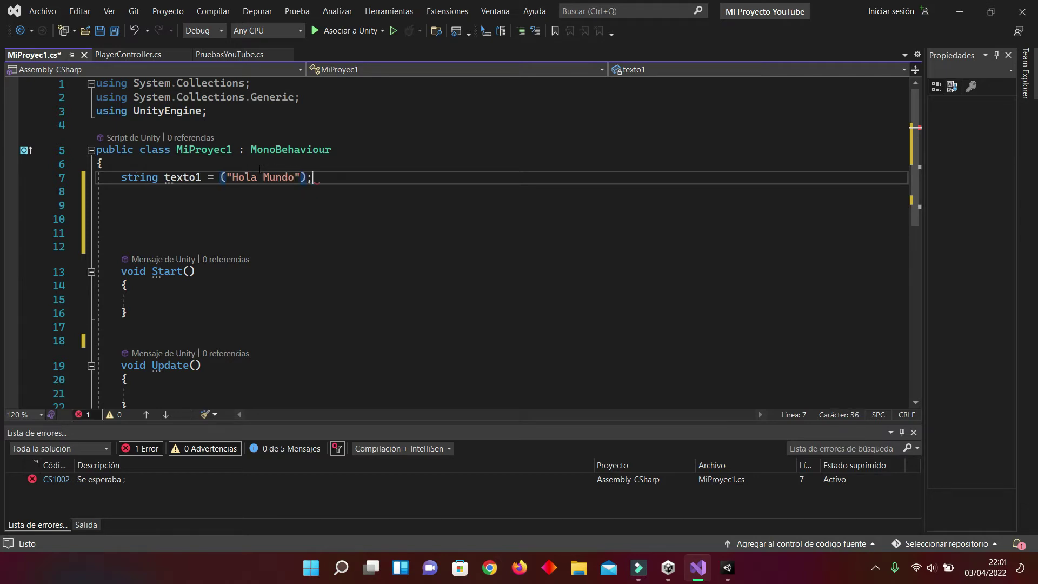
{"action": "left_click", "coordinate": [317, 176]}
{"action": "left_click_drag", "start_coordinate": [319, 176], "coordinate": [233, 177]}
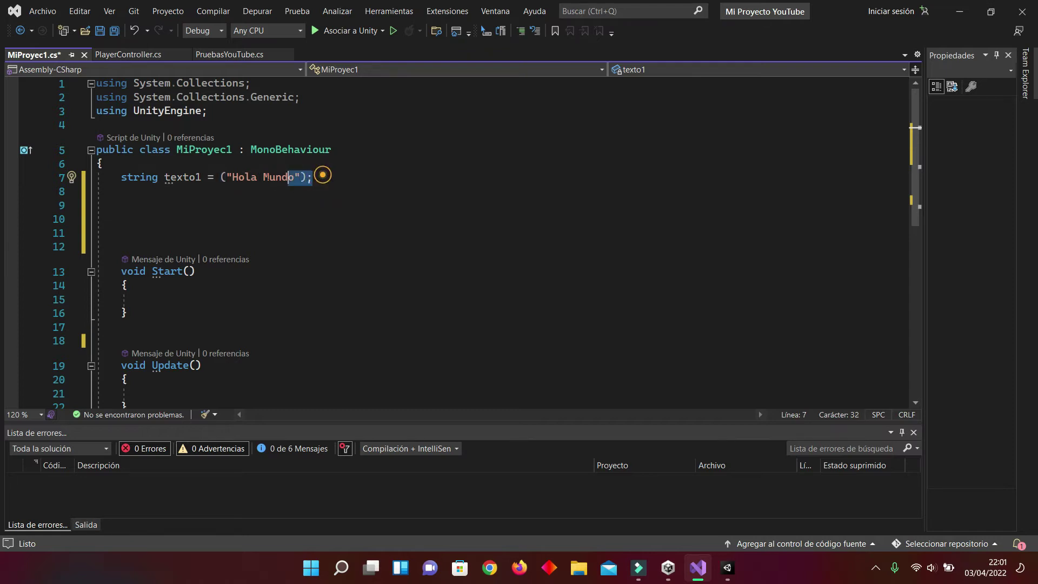
{"action": "left_click", "coordinate": [323, 178]}
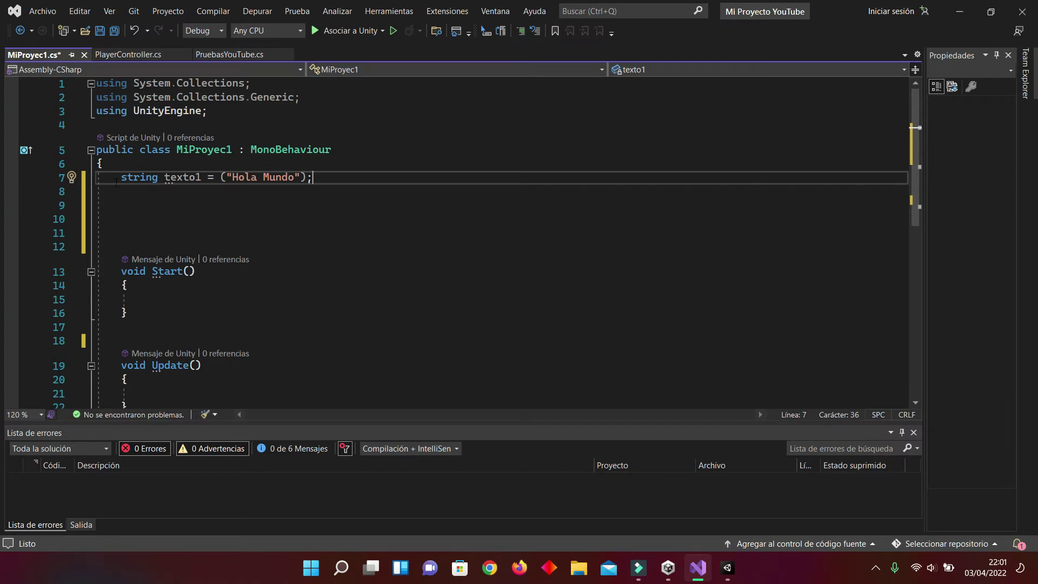
{"action": "mouse_move", "coordinate": [309, 179]}
{"action": "key", "text": "ctrl+s"}
Add blank lines inside Start() and Update(), placing the cursor on line 16 in Start()
{"action": "scroll", "coordinate": [325, 194], "scroll_direction": "down", "scroll_amount": 2}
{"action": "scroll", "coordinate": [297, 200], "scroll_direction": "up", "scroll_amount": 1}
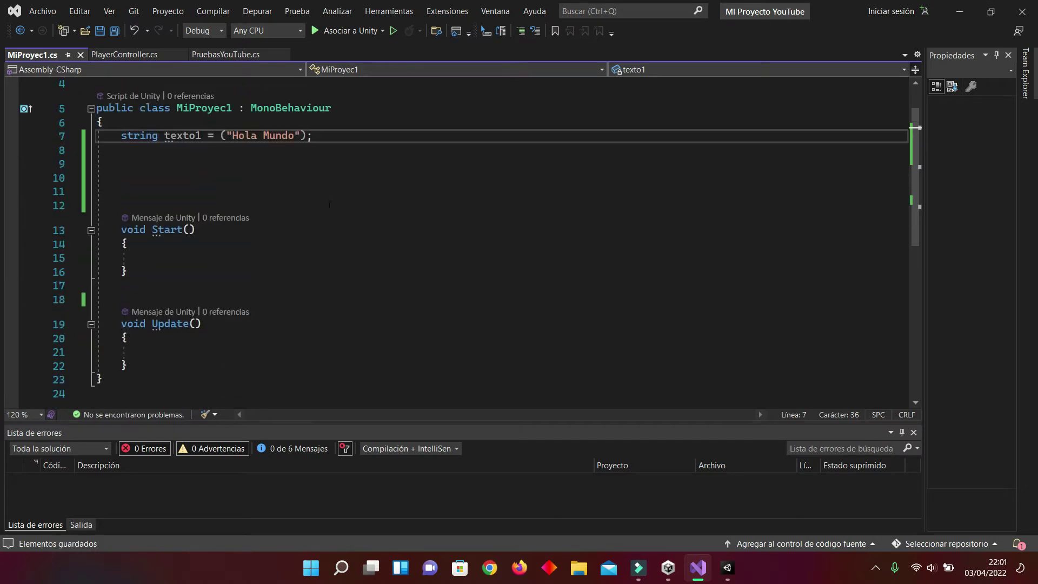
{"action": "left_click", "coordinate": [143, 246]}
{"action": "key", "text": "Return"}
{"action": "key", "text": "Return"}
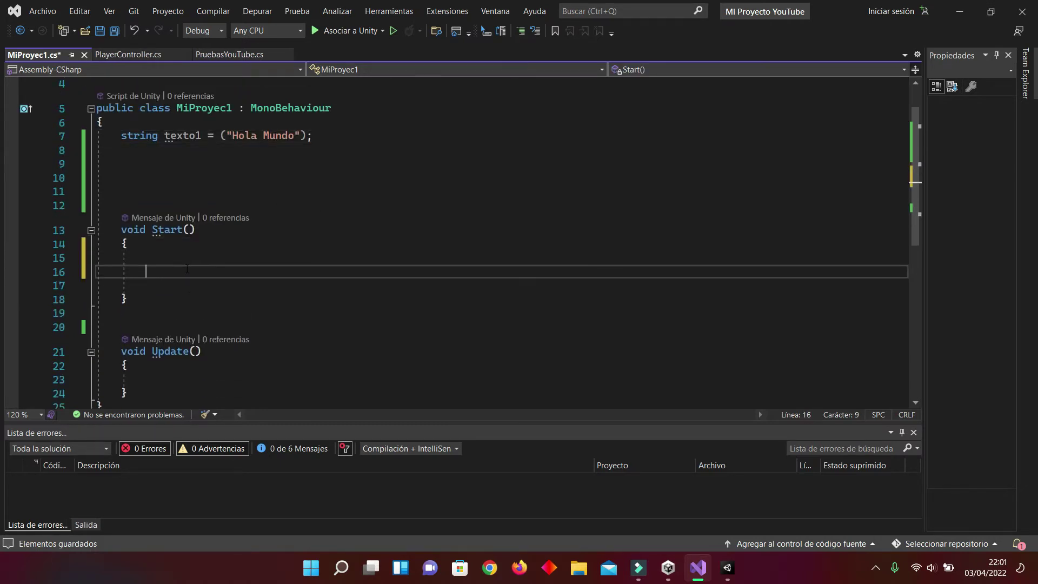
{"action": "scroll", "coordinate": [149, 309], "scroll_direction": "down", "scroll_amount": 2}
{"action": "left_click", "coordinate": [142, 296]}
{"action": "key", "text": "Return"}
{"action": "key", "text": "Return"}
{"action": "key", "text": "Return"}
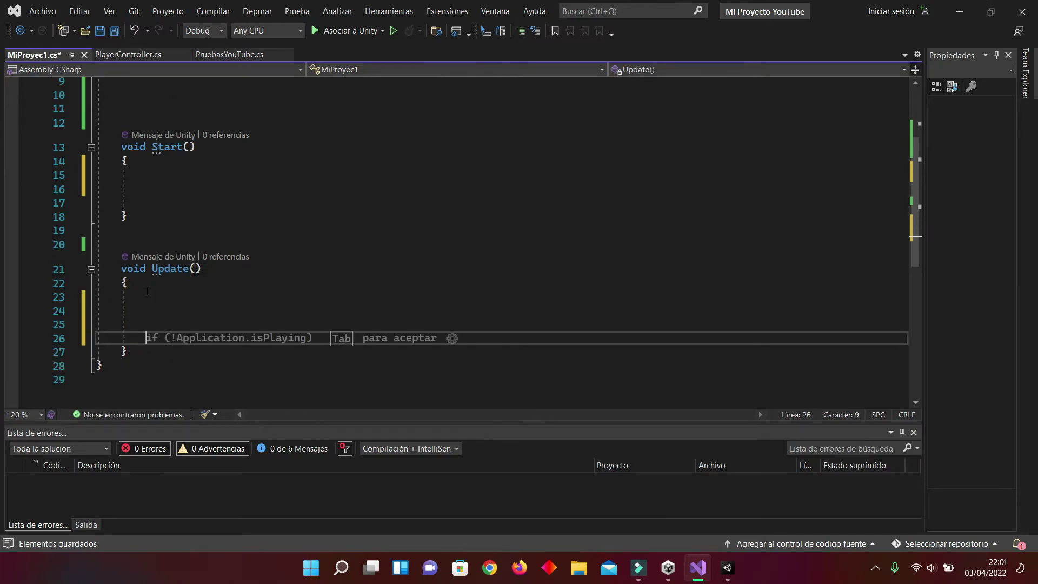
{"action": "scroll", "coordinate": [148, 288], "scroll_direction": "up", "scroll_amount": 3}
{"action": "scroll", "coordinate": [194, 304], "scroll_direction": "down", "scroll_amount": 1}
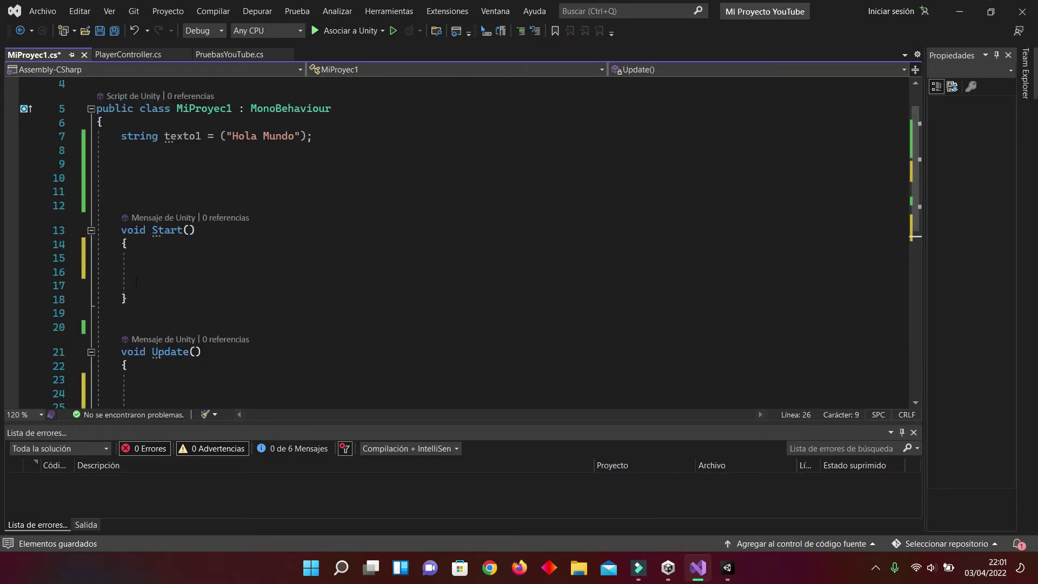
{"action": "left_click", "coordinate": [139, 259]}
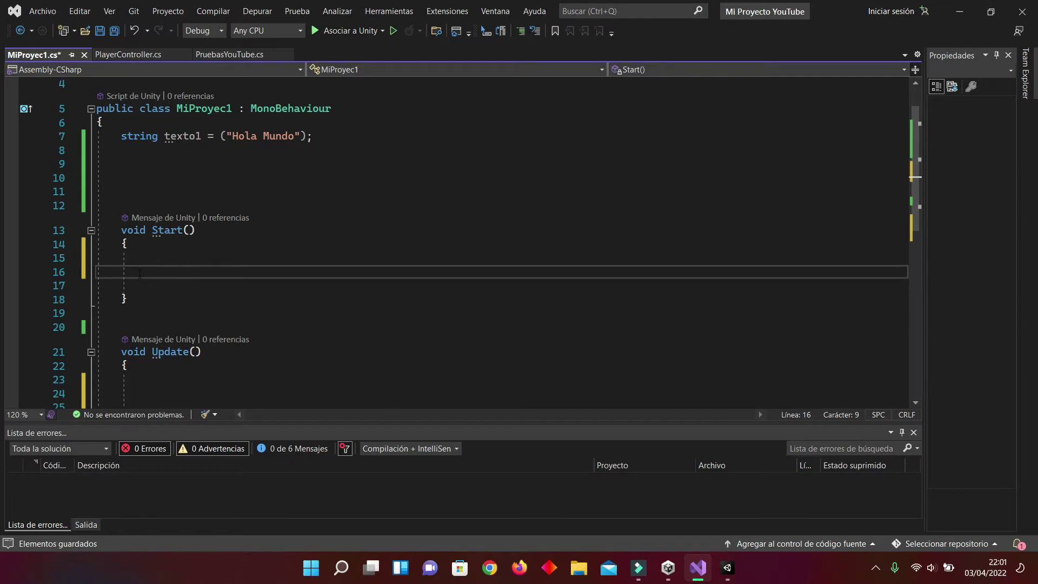
{"action": "left_click", "coordinate": [137, 269]}
{"action": "left_click", "coordinate": [151, 257]}
{"action": "left_click", "coordinate": [136, 269]}
{"action": "left_click", "coordinate": [141, 261]}
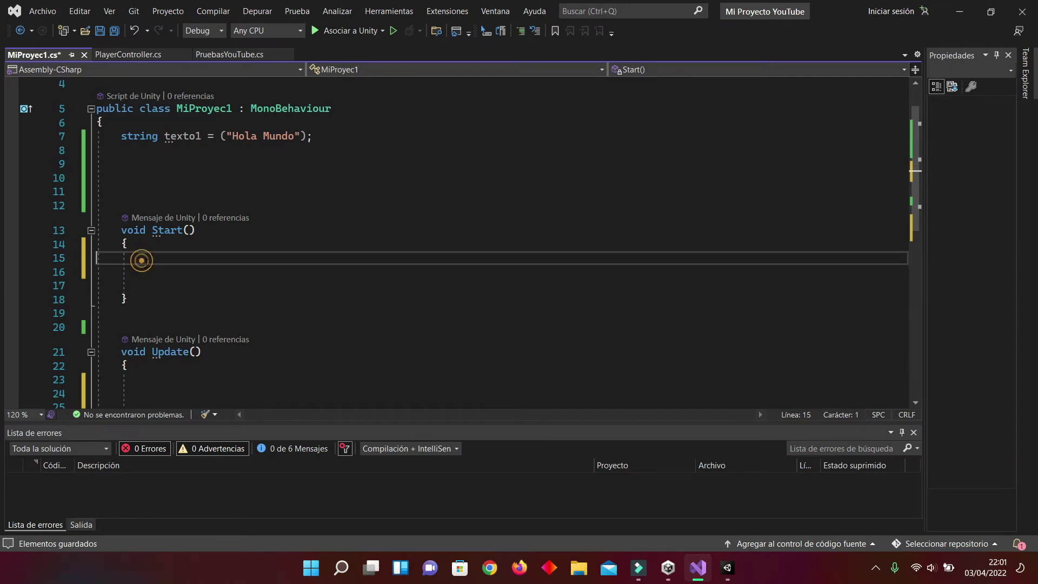
{"action": "left_click", "coordinate": [145, 270]}
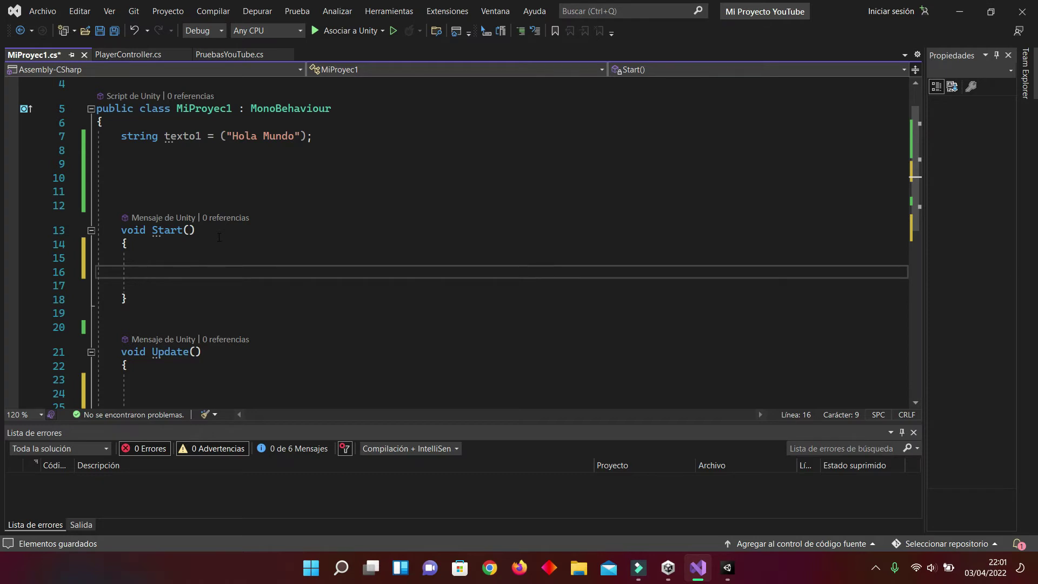
Write print(texto1); inside Start() and save the script
{"action": "type", "text": "rp"}
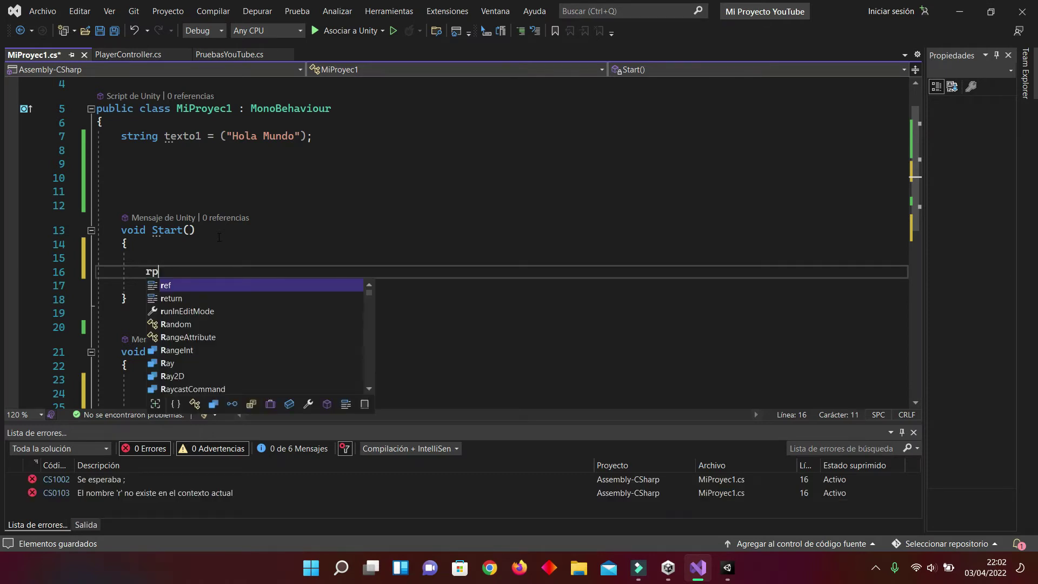
{"action": "type", "text": "int"}
{"action": "key", "text": "BackSpace"}
{"action": "key", "text": "BackSpace"}
{"action": "key", "text": "BackSpace"}
{"action": "key", "text": "BackSpace"}
{"action": "type", "text": "pr"}
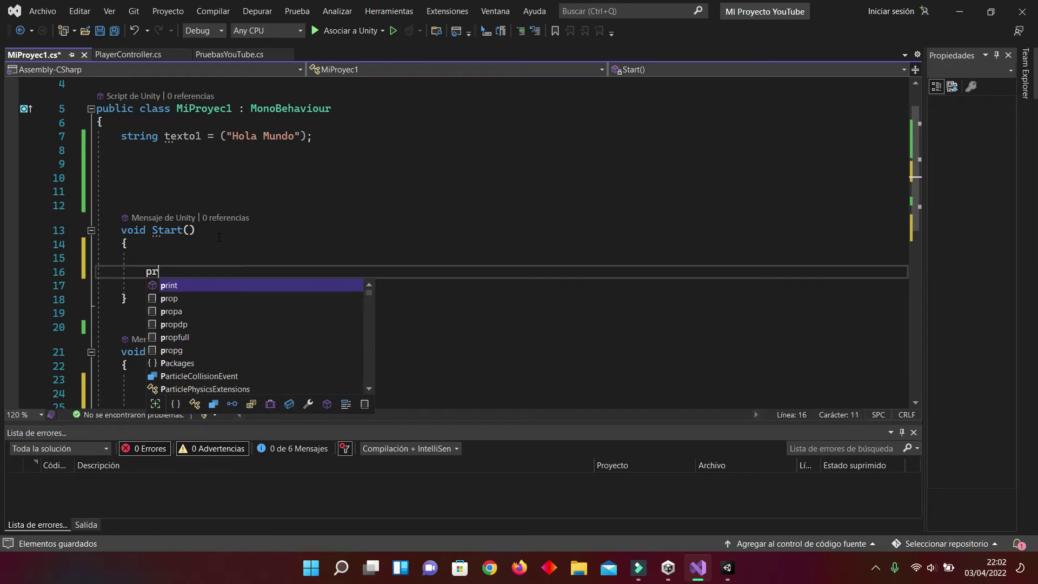
{"action": "type", "text": "int("}
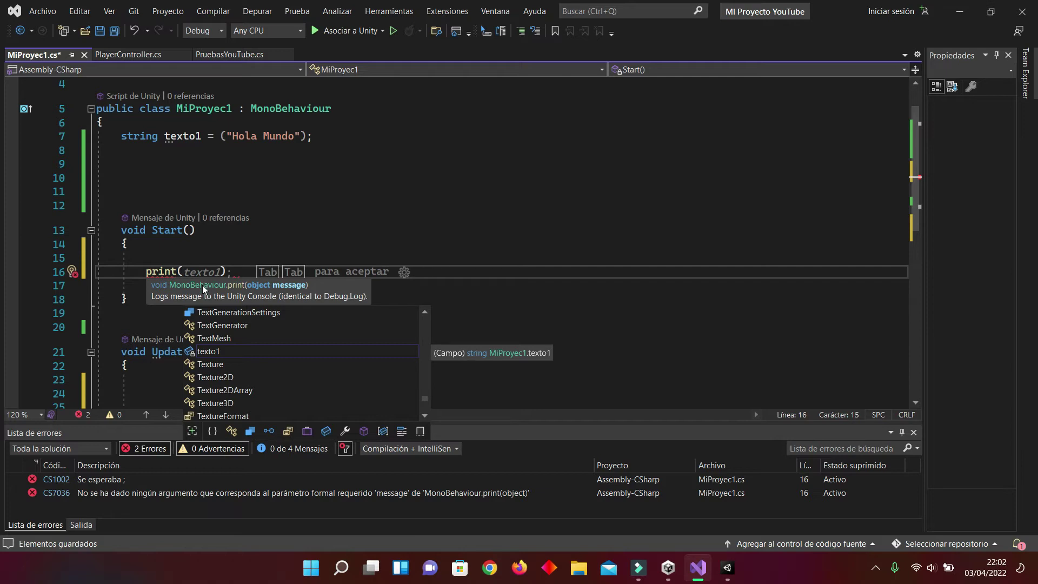
{"action": "type", "text": "tex"}
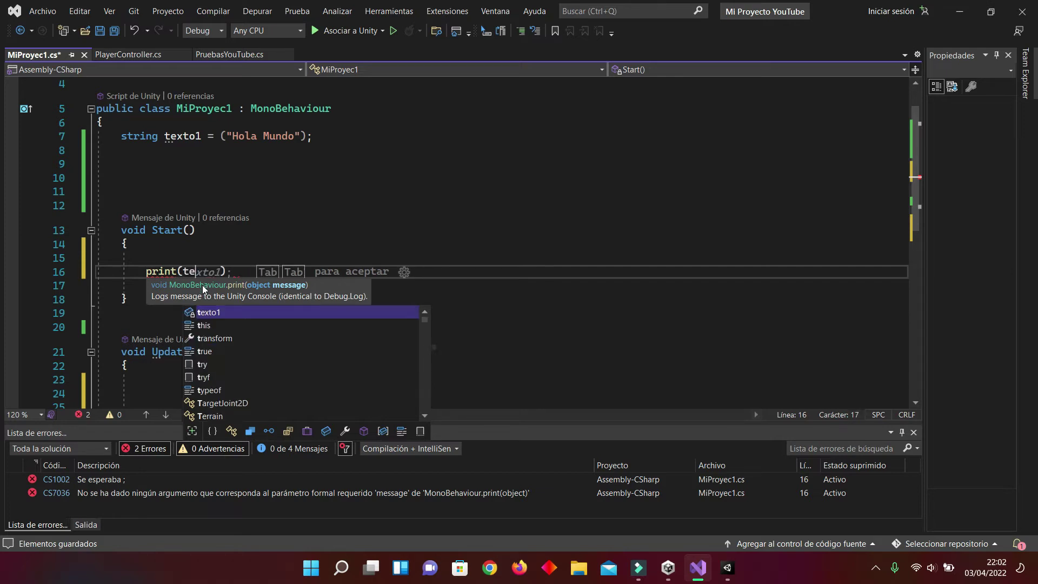
{"action": "type", "text": "to1"}
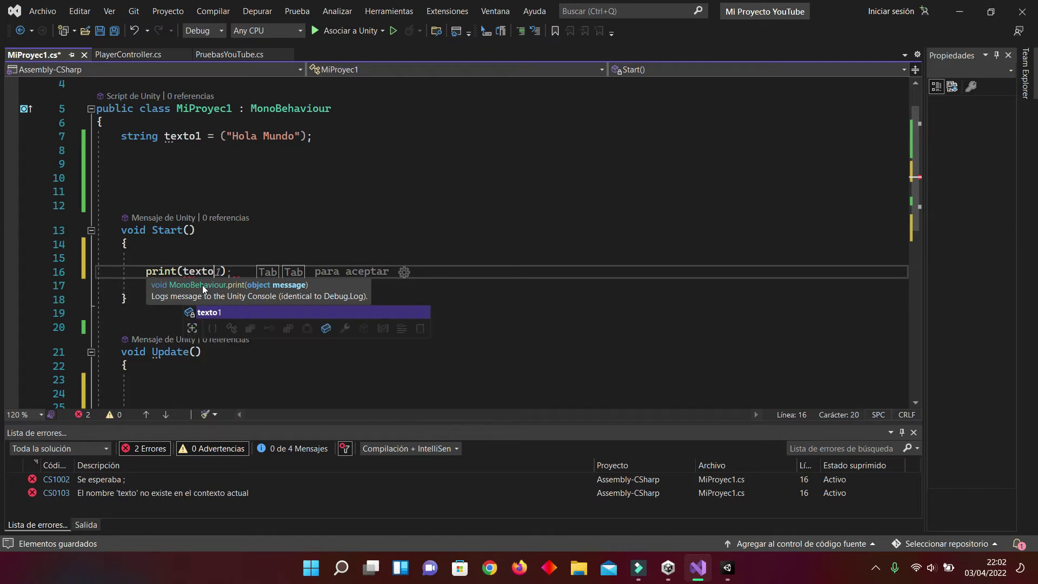
{"action": "type", "text": ")"}
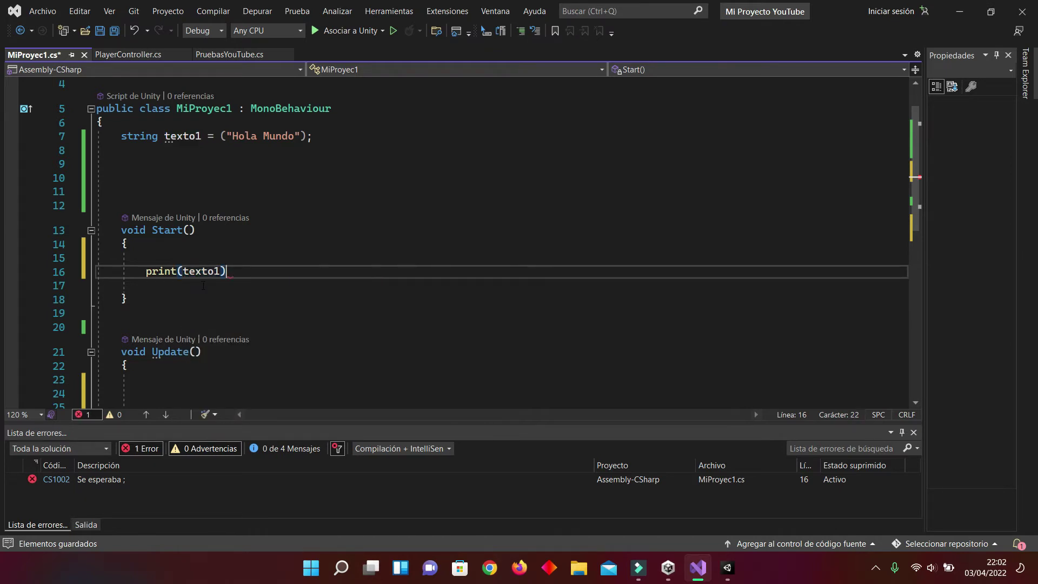
{"action": "type", "text": ";"}
{"action": "key", "text": "ctrl+s"}
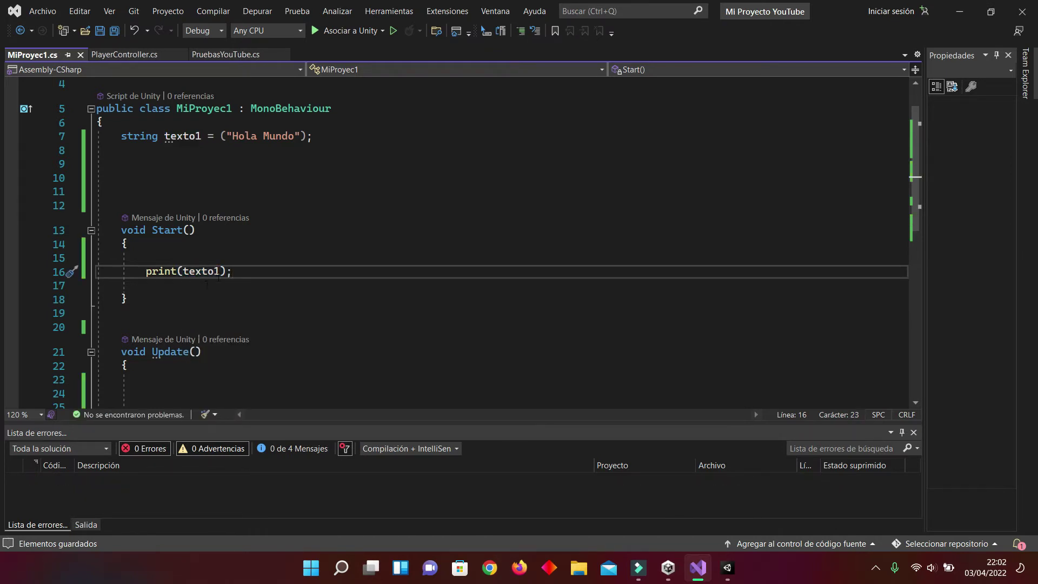
{"action": "scroll", "coordinate": [203, 285], "scroll_direction": "down", "scroll_amount": 1}
Back in Unity, play and stop the scene, then show Scripts with MiProyec1 and PlayerController
{"action": "left_click", "coordinate": [719, 567]}
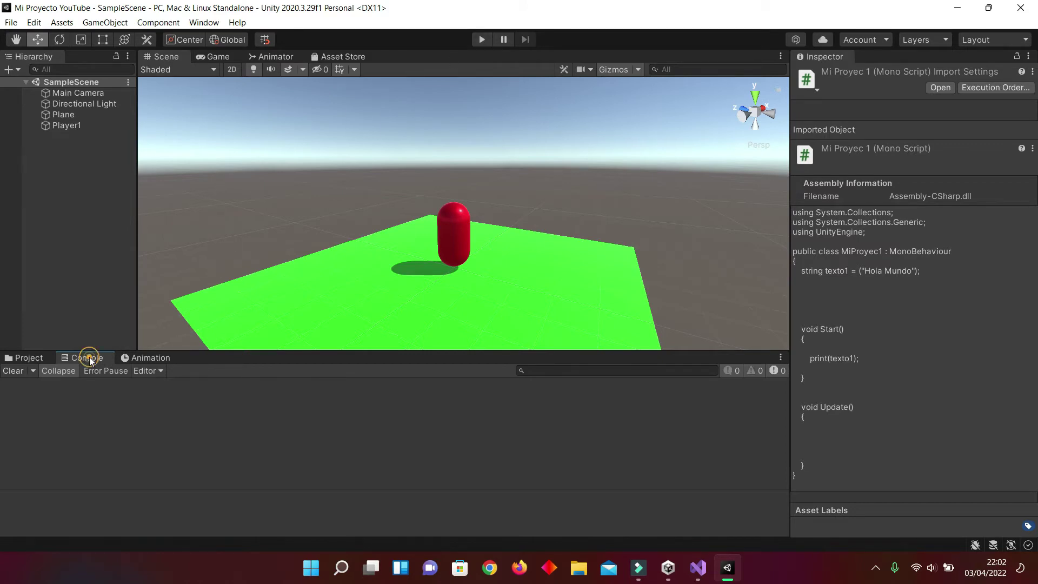
{"action": "left_click", "coordinate": [482, 40]}
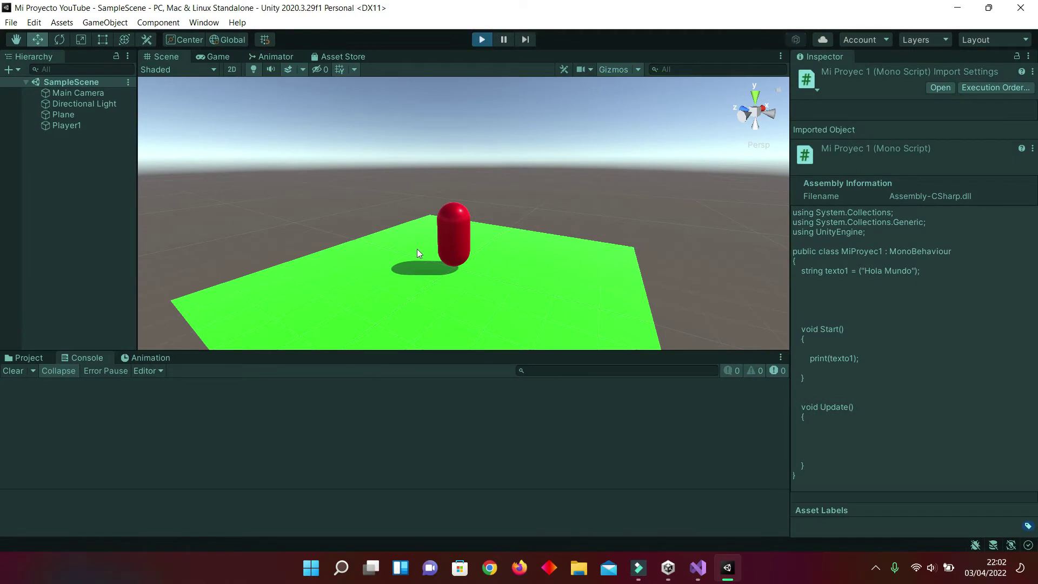
{"action": "left_click", "coordinate": [481, 40]}
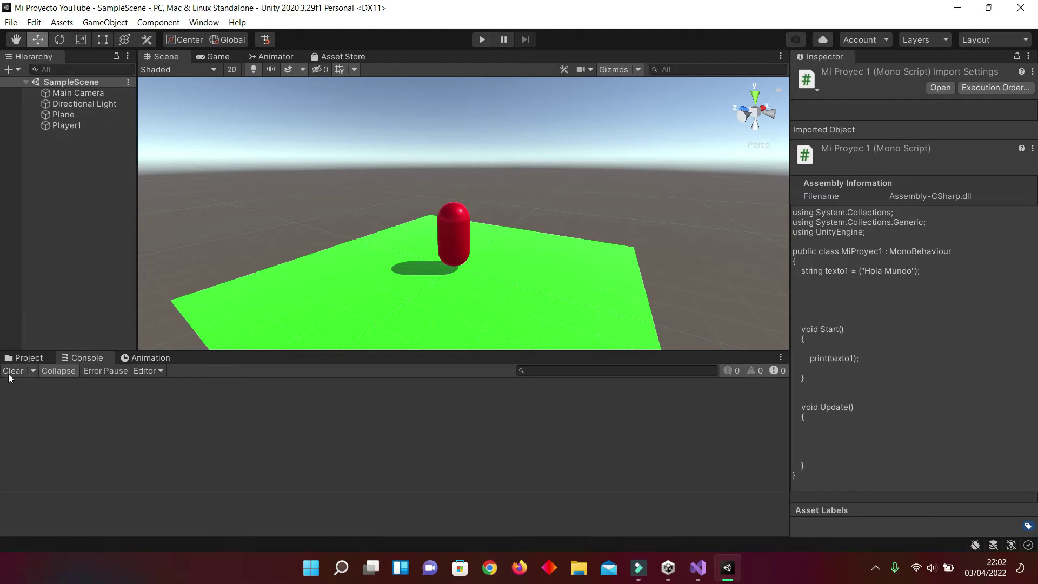
{"action": "left_click", "coordinate": [27, 358]}
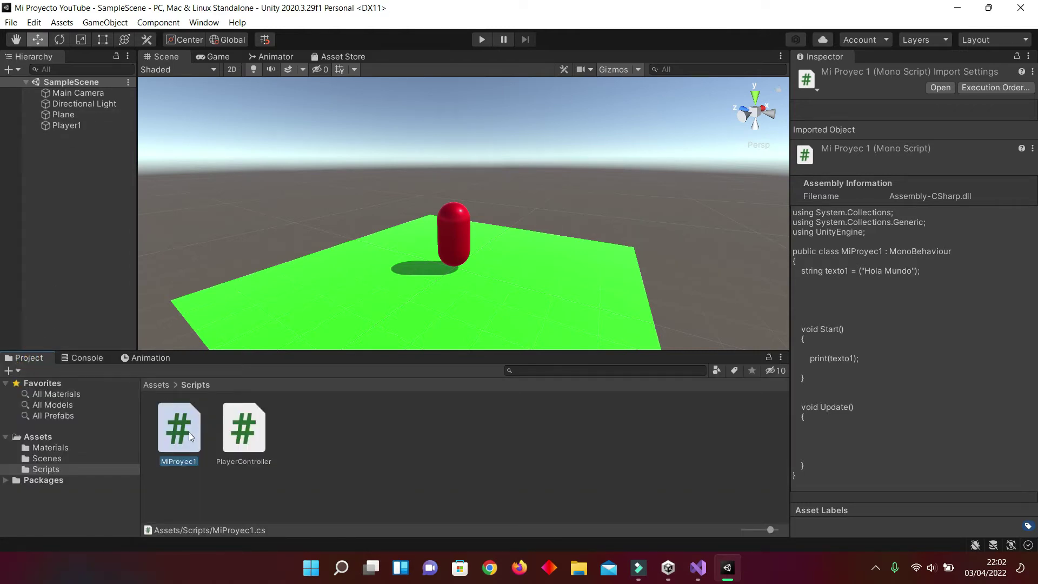
Create an empty GameObject in the Hierarchy and name it MisPruebas
{"action": "left_click", "coordinate": [191, 472]}
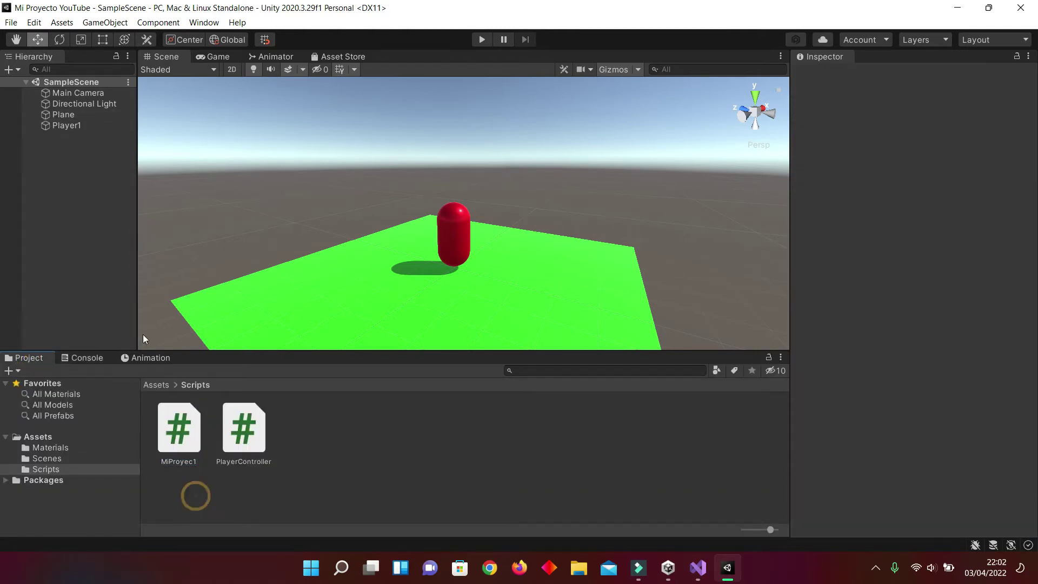
{"action": "left_click", "coordinate": [73, 93]}
{"action": "left_click", "coordinate": [73, 125]}
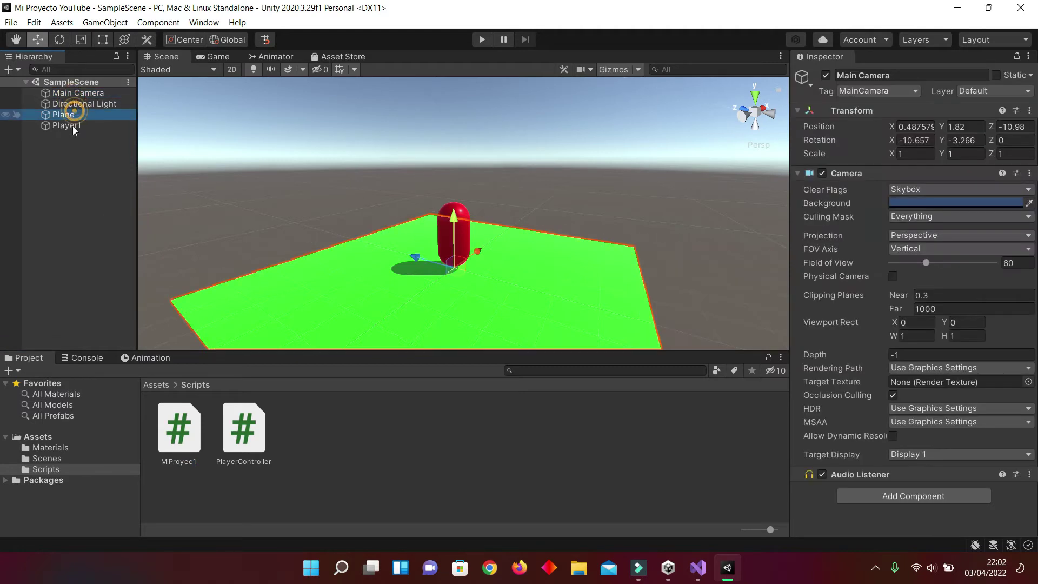
{"action": "left_click", "coordinate": [76, 145]}
{"action": "right_click", "coordinate": [57, 146]}
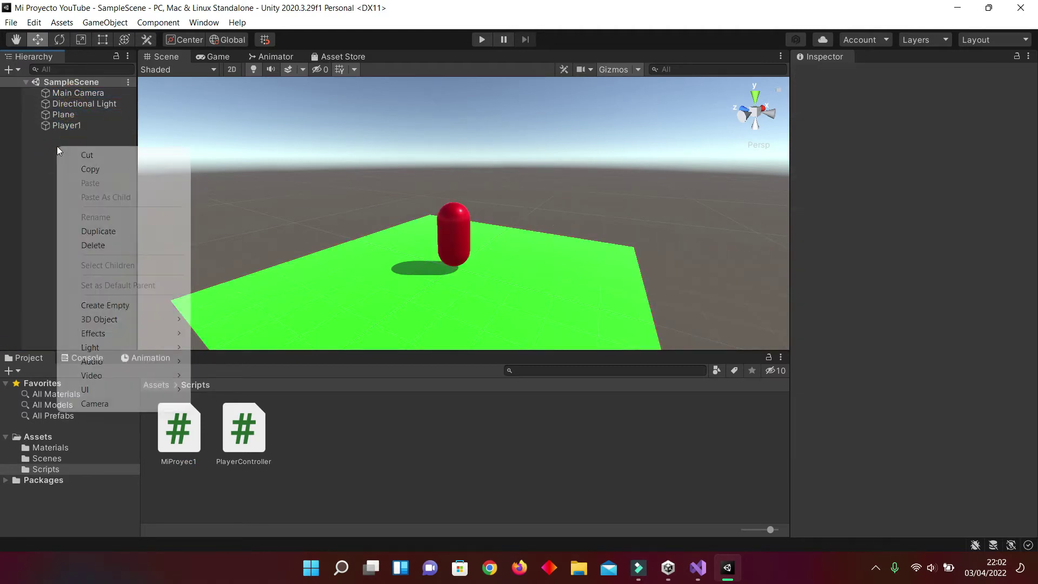
{"action": "left_click", "coordinate": [103, 306]}
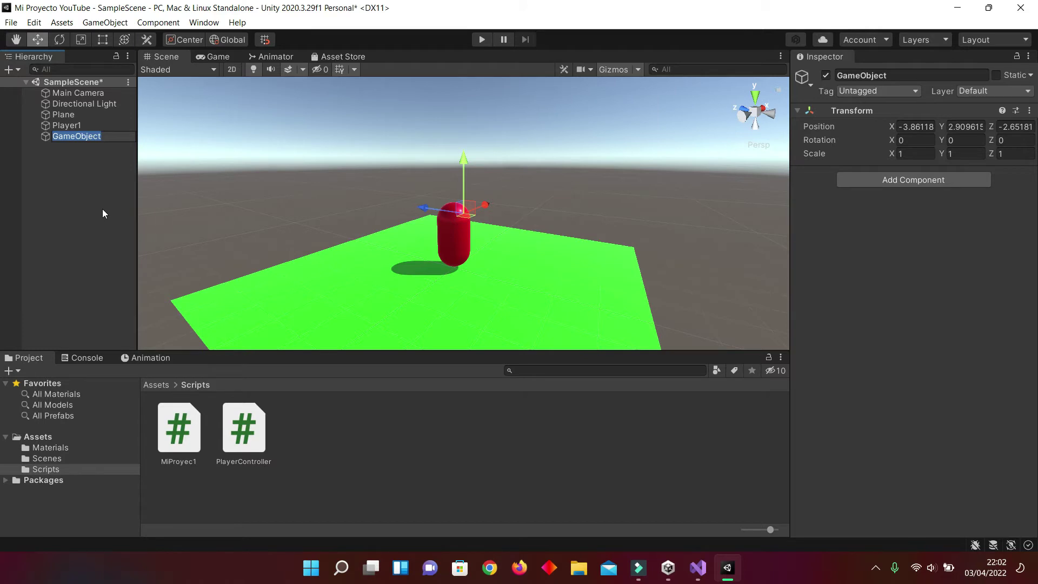
{"action": "type", "text": "MisPru"}
{"action": "type", "text": "ebas+"}
{"action": "key", "text": "BackSpace"}
{"action": "key", "text": "Return"}
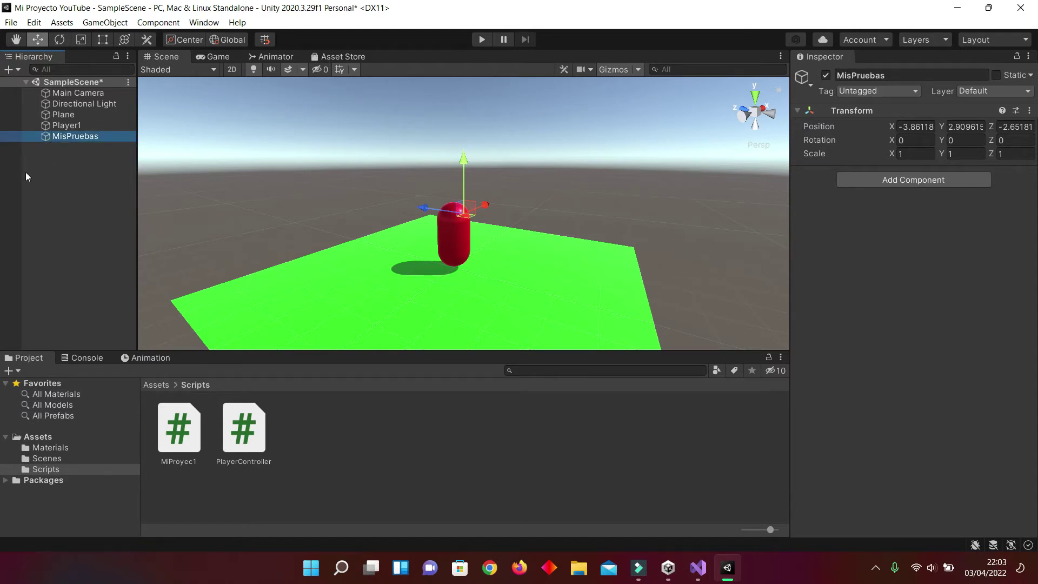
Reset MisPruebas's Transform so its position is 0, 0, 0
{"action": "left_click", "coordinate": [26, 177]}
{"action": "left_click", "coordinate": [73, 136]}
{"action": "right_click", "coordinate": [880, 111]}
{"action": "left_click", "coordinate": [898, 117]}
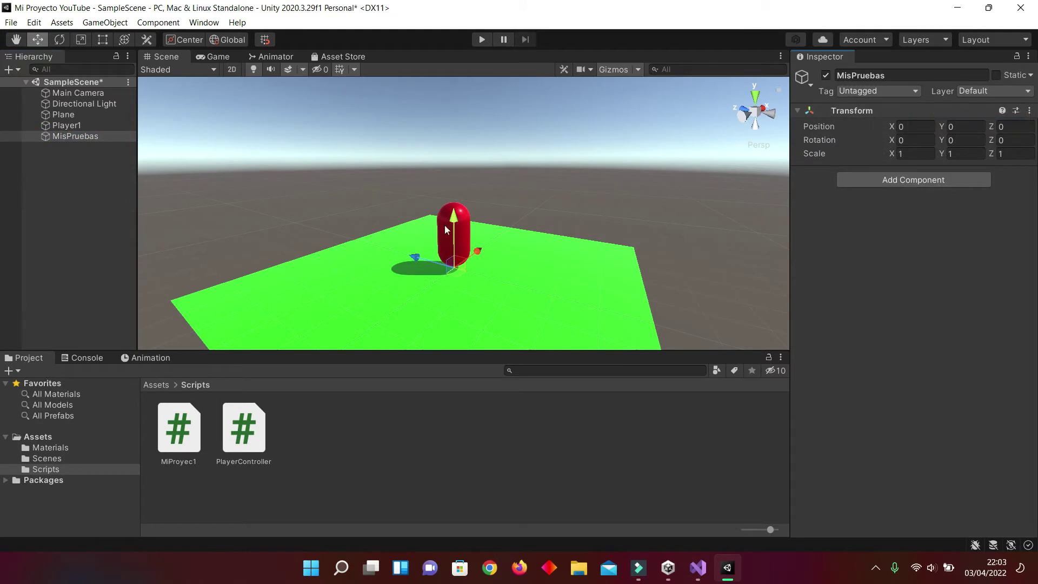
Drag MisPruebas up along the green Y arrow until its position reads 0, 0.11, 0
{"action": "mouse_move", "coordinate": [445, 229]}
{"action": "left_mouse_down"}
{"action": "mouse_move", "coordinate": [456, 128]}
{"action": "mouse_move", "coordinate": [457, 214]}
{"action": "left_mouse_up"}
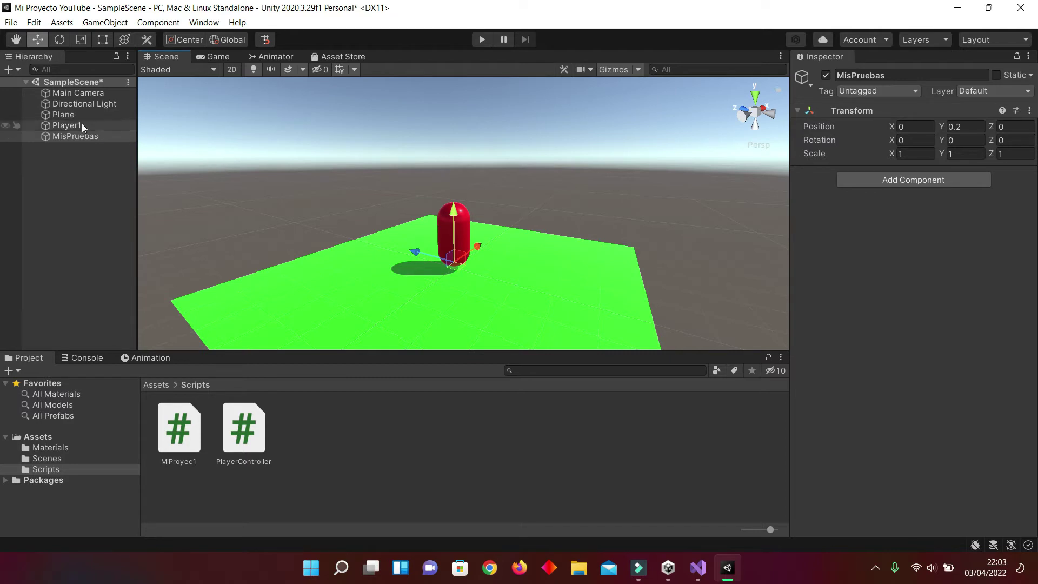
{"action": "left_click", "coordinate": [82, 125]}
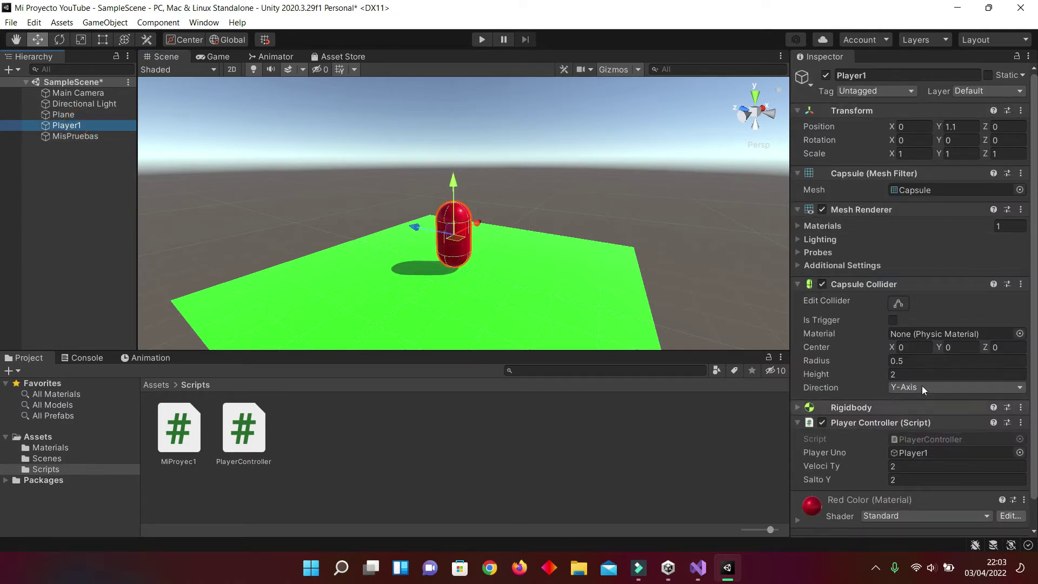
{"action": "scroll", "coordinate": [929, 443], "scroll_direction": "down", "scroll_amount": 2}
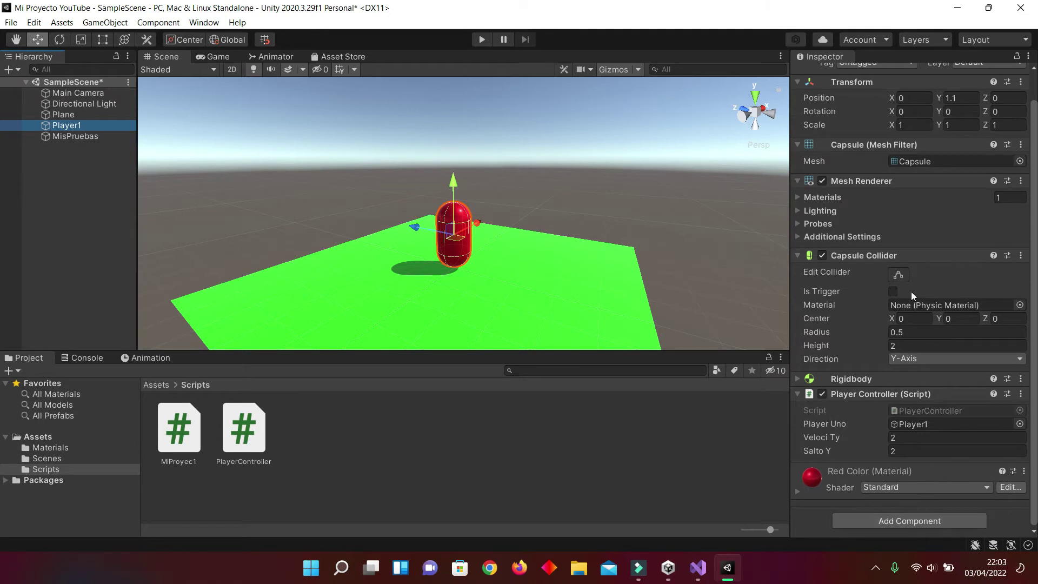
{"action": "scroll", "coordinate": [911, 271], "scroll_direction": "up", "scroll_amount": 2}
{"action": "left_click", "coordinate": [81, 136]}
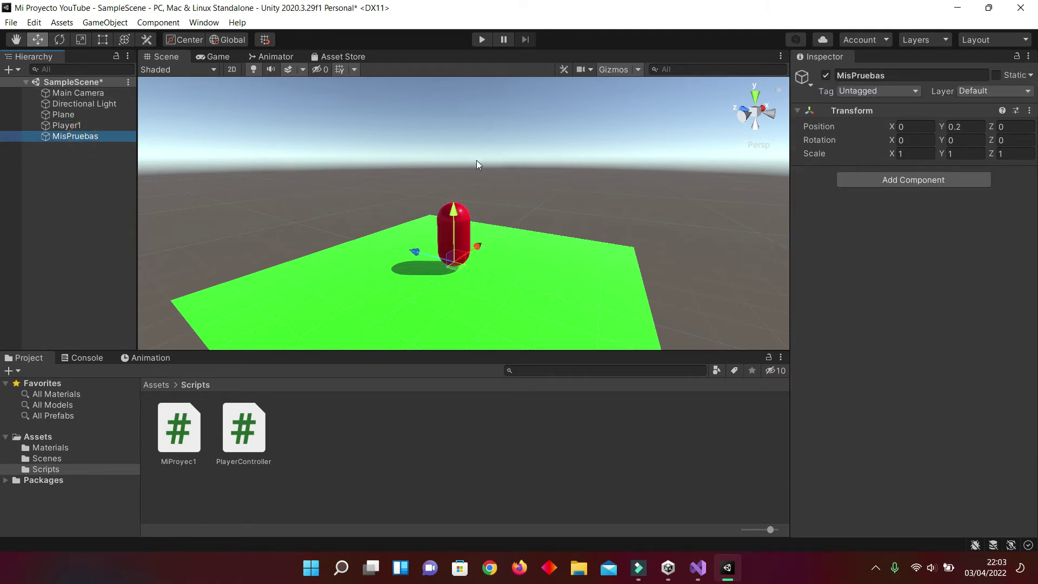
{"action": "mouse_move", "coordinate": [454, 210]}
{"action": "left_mouse_down"}
{"action": "mouse_move", "coordinate": [458, 187]}
{"action": "mouse_move", "coordinate": [456, 212]}
{"action": "left_mouse_up"}
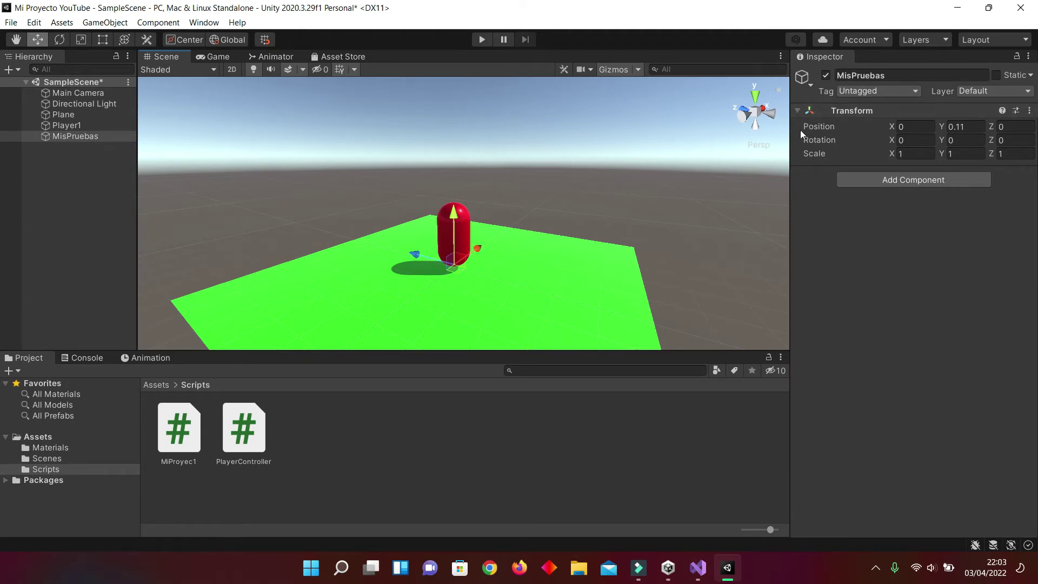
{"action": "left_click", "coordinate": [1029, 110]}
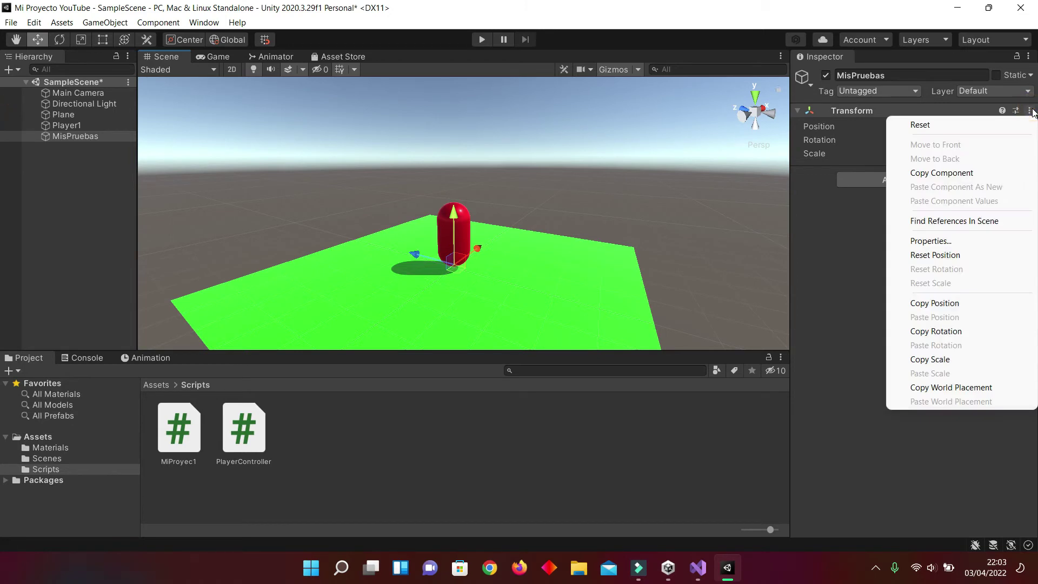
{"action": "left_click", "coordinate": [846, 292]}
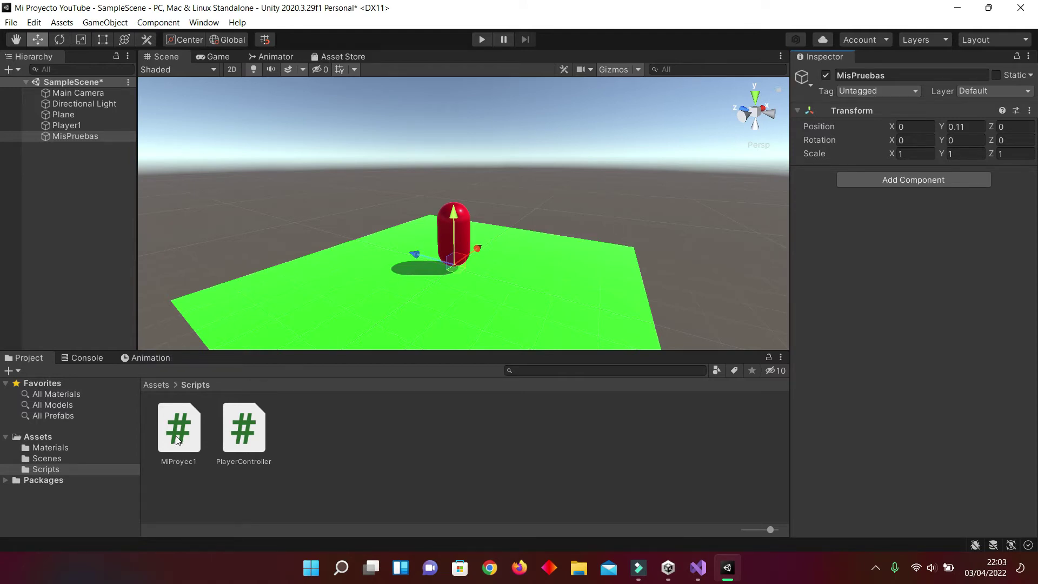
Attach the MiProyec1 script to MisPruebas by dropping it onto its Inspector
{"action": "left_click", "coordinate": [189, 441]}
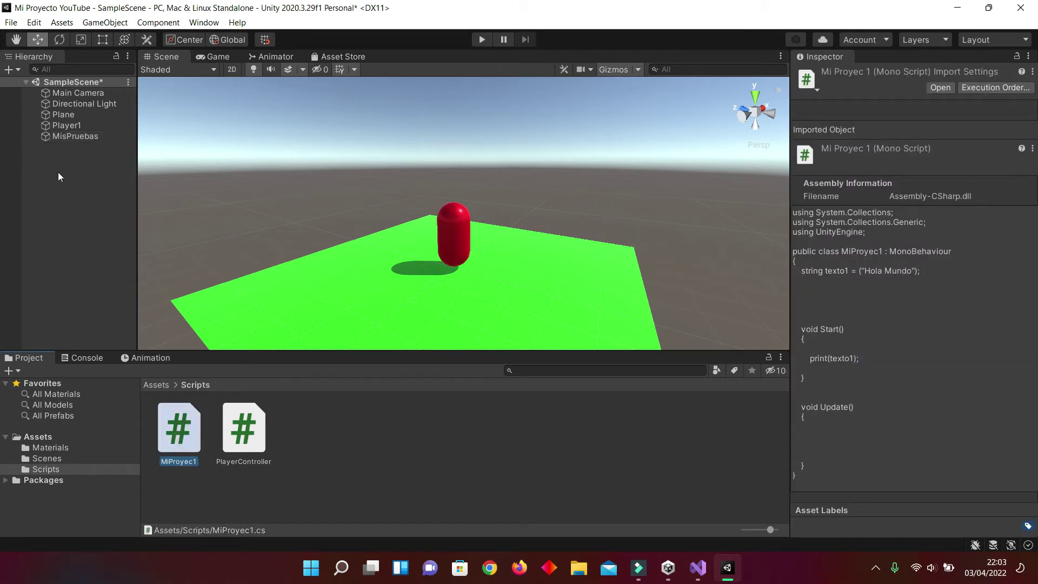
{"action": "left_click", "coordinate": [70, 135]}
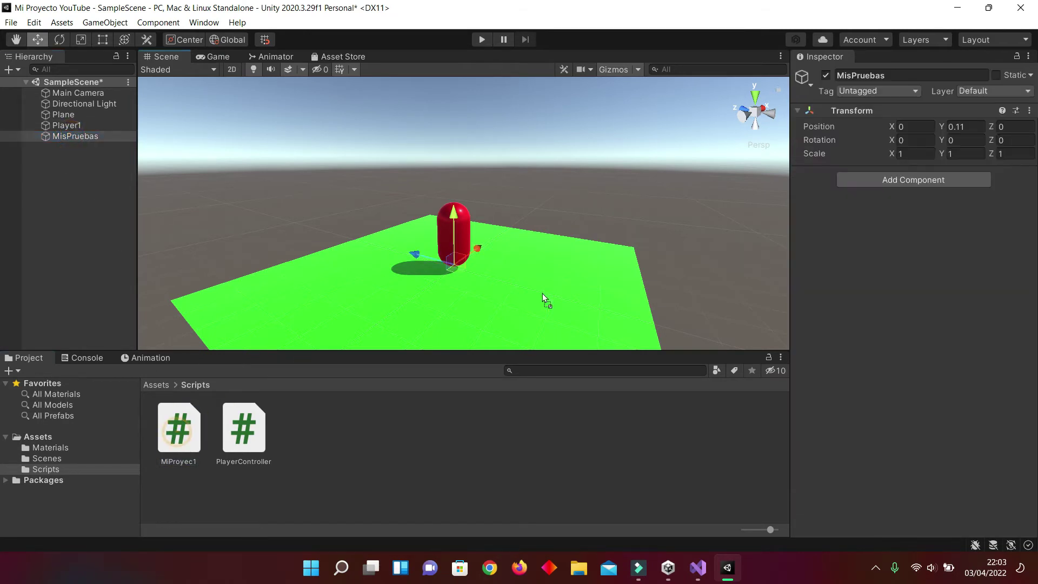
{"action": "mouse_move", "coordinate": [543, 293]}
{"action": "left_mouse_down"}
{"action": "mouse_move", "coordinate": [864, 165]}
{"action": "mouse_move", "coordinate": [852, 167]}
{"action": "left_mouse_up"}
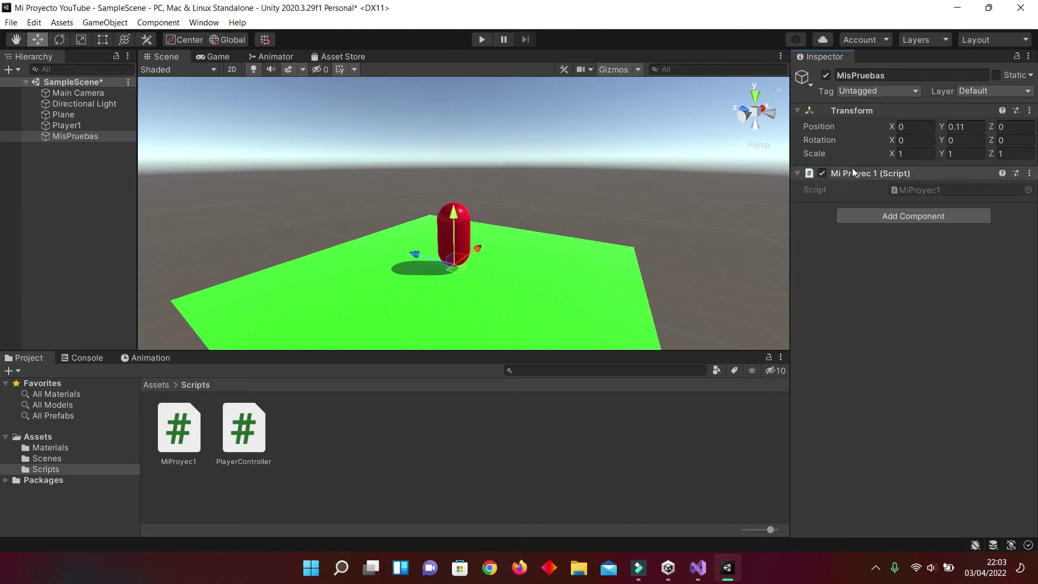
{"action": "left_click", "coordinate": [939, 292]}
Play the scene with the Console shown to see Hola Mundo, then stop and return to Visual Studio
{"action": "left_click", "coordinate": [83, 358]}
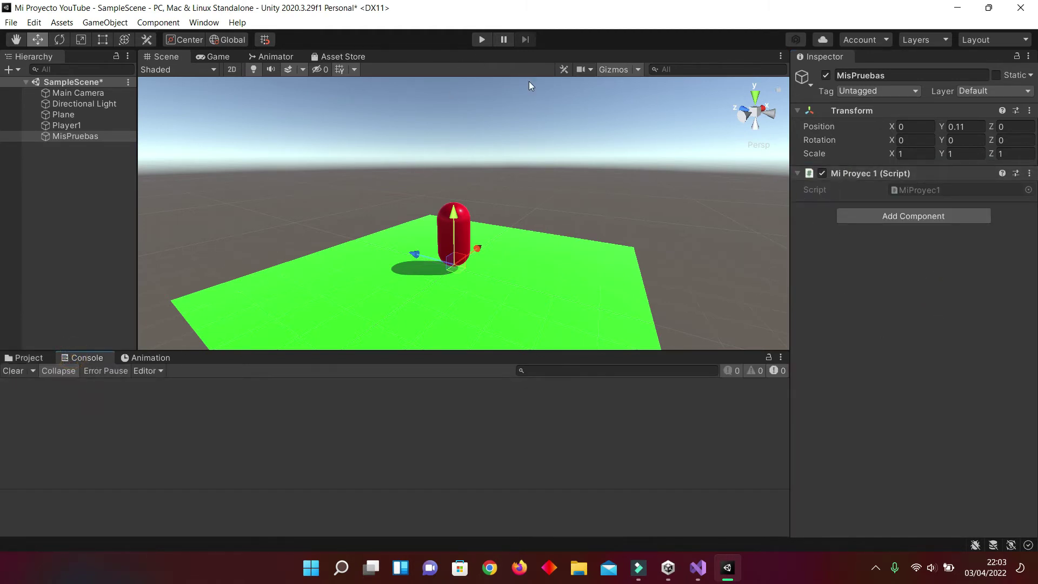
{"action": "left_click", "coordinate": [481, 39]}
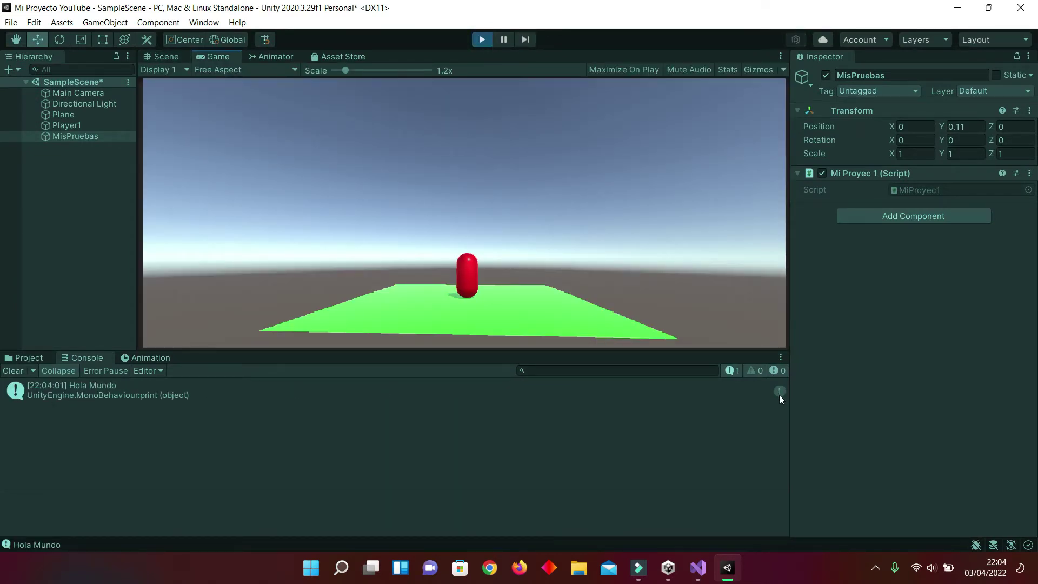
{"action": "left_click", "coordinate": [481, 39]}
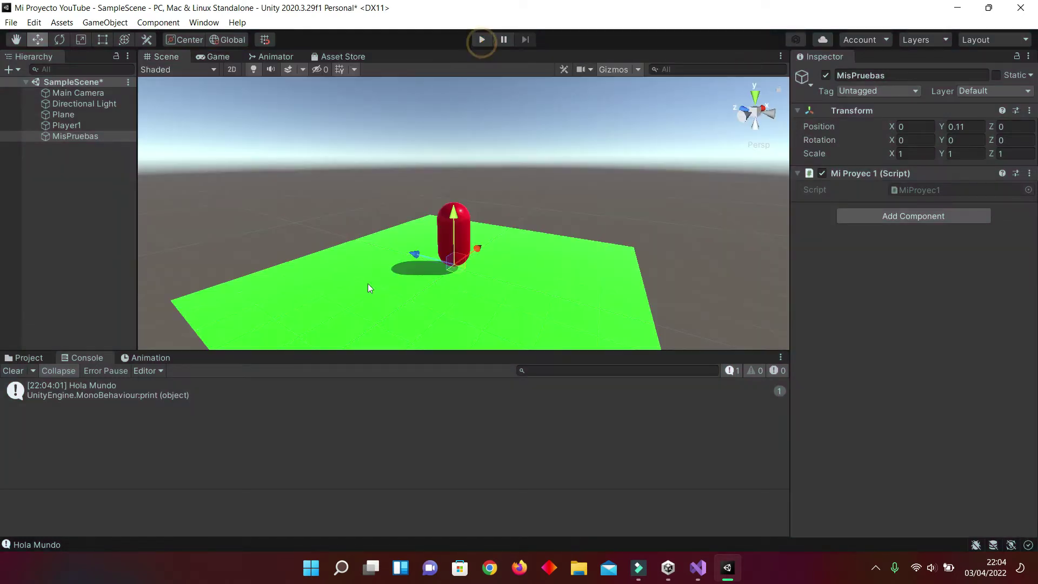
{"action": "left_click", "coordinate": [698, 568]}
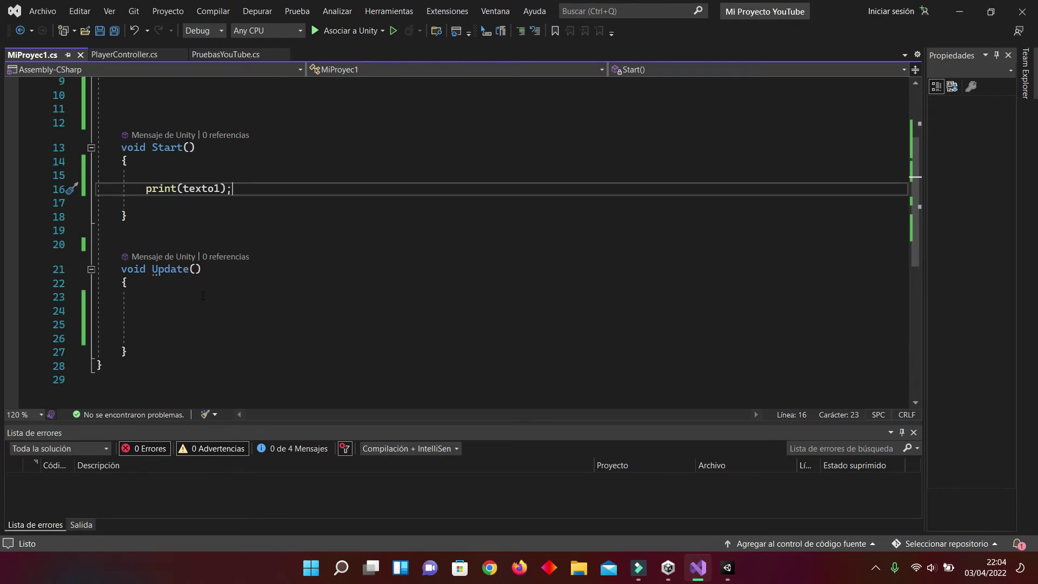
Add Debug.Log(texto1); inside Update(), save MiProyec1.cs and go back to Unity
{"action": "left_click", "coordinate": [139, 309]}
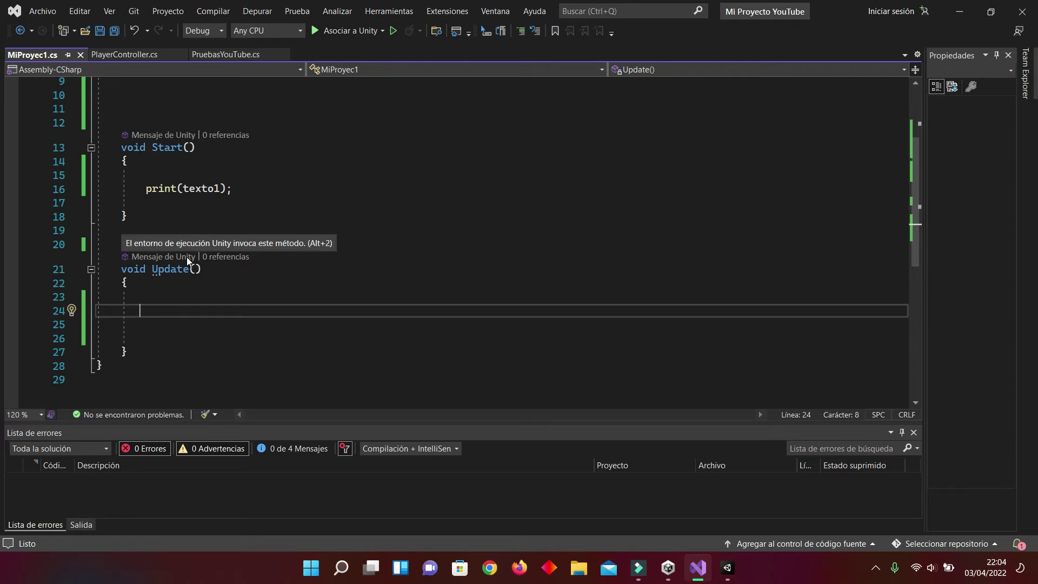
{"action": "type", "text": "Debug"}
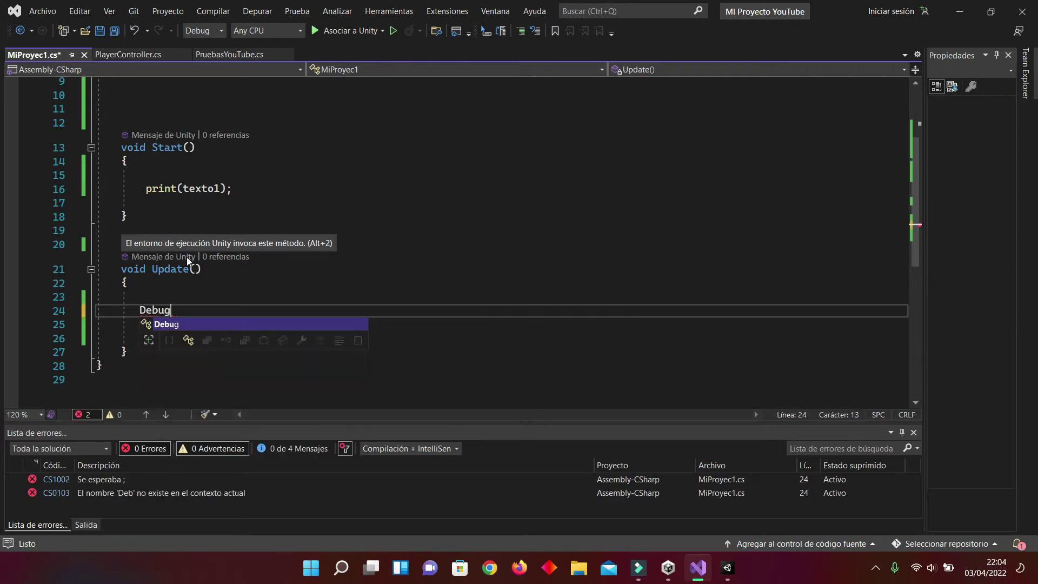
{"action": "type", "text": ".Log"}
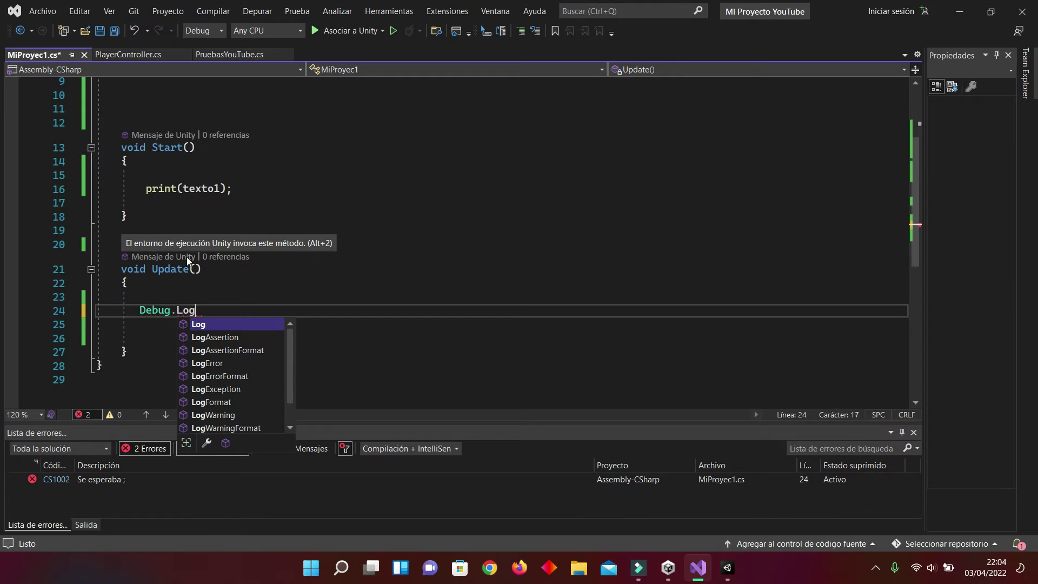
{"action": "type", "text": "("}
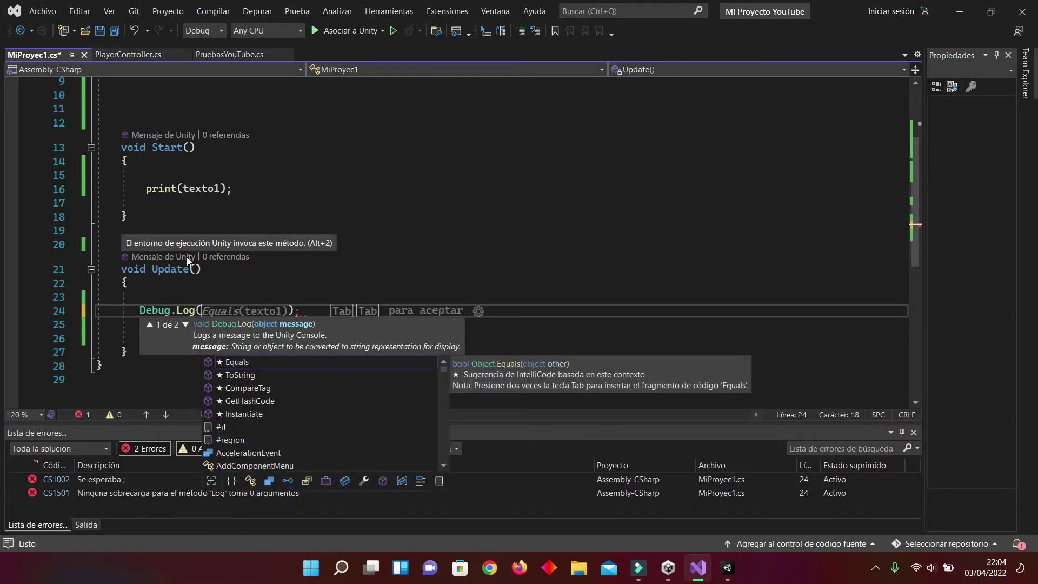
{"action": "type", "text": "texto1)"}
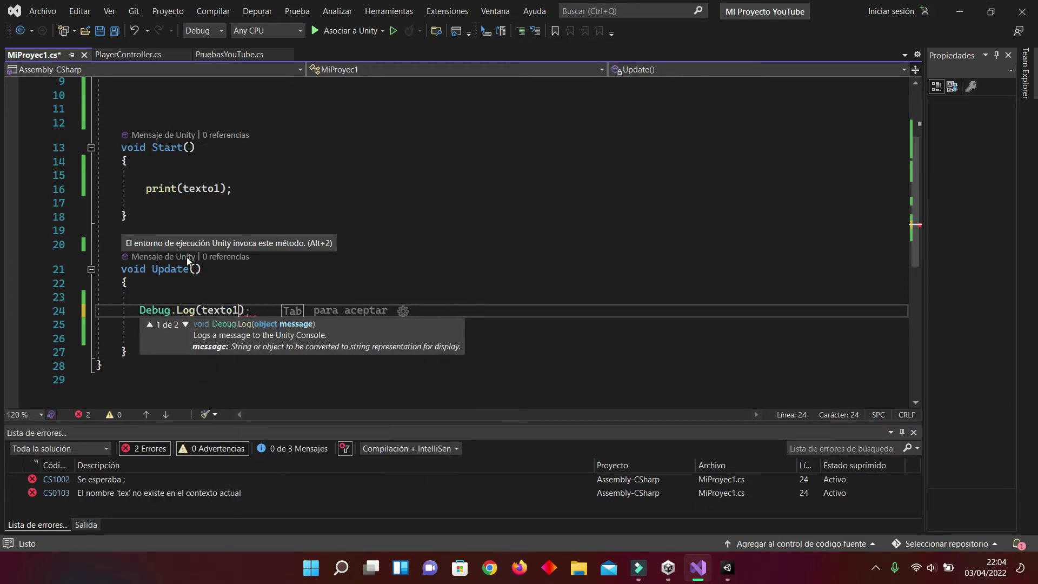
{"action": "type", "text": ";"}
{"action": "key", "text": "ctrl+s"}
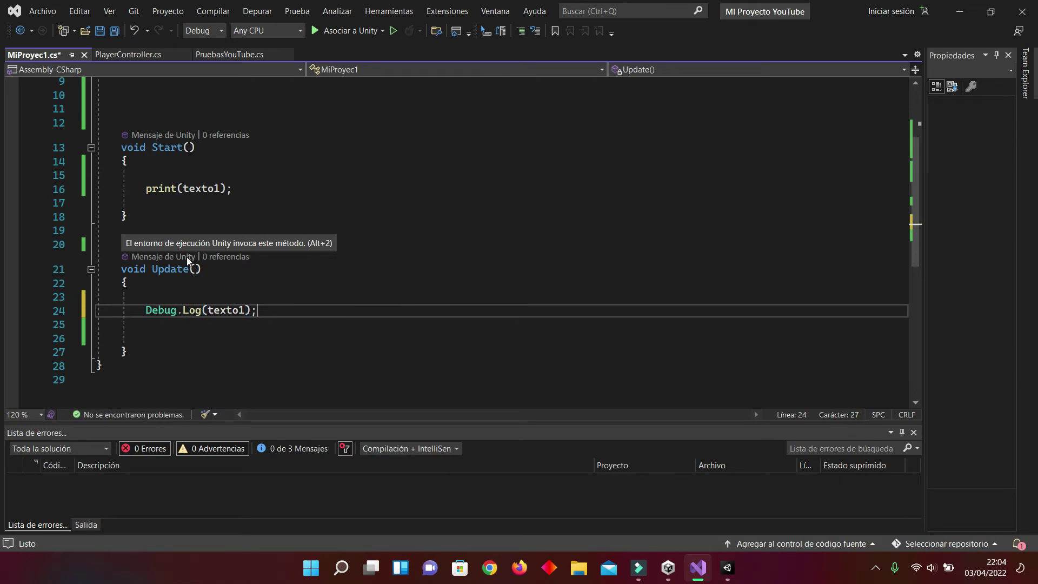
{"action": "key", "text": "ctrl+a"}
{"action": "left_click", "coordinate": [390, 304]}
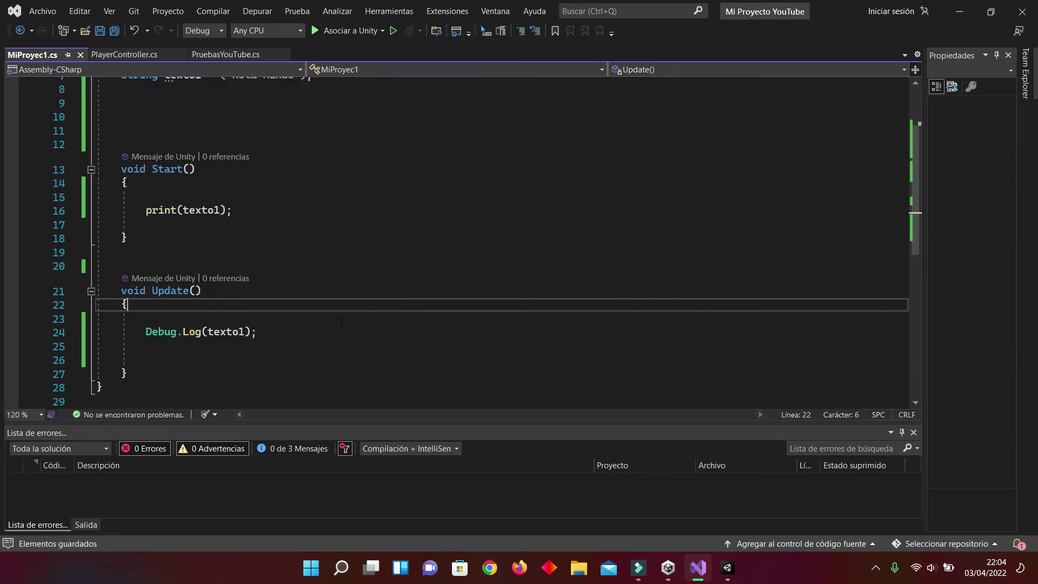
{"action": "scroll", "coordinate": [352, 323], "scroll_direction": "up", "scroll_amount": 1}
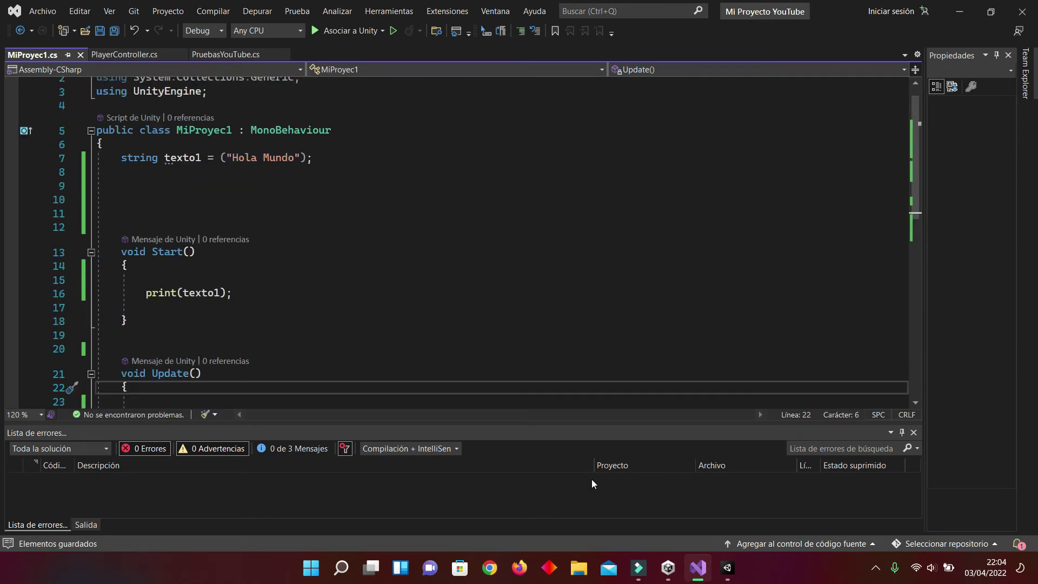
{"action": "left_click", "coordinate": [727, 567]}
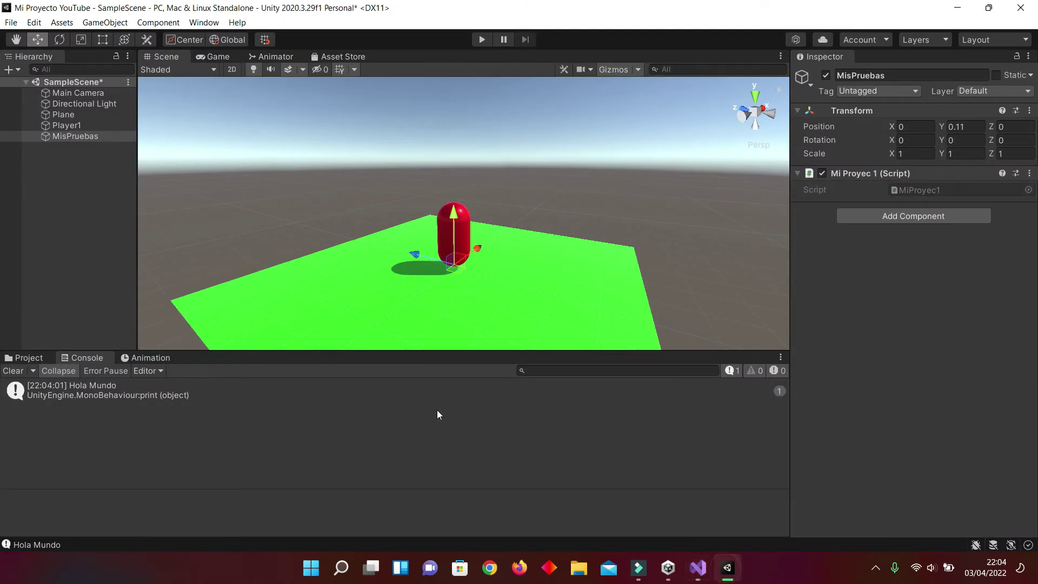
Clear the Console, play the scene watching Hola Mundo logged every frame, then stop and clear it
{"action": "left_click", "coordinate": [13, 371]}
{"action": "left_click", "coordinate": [474, 40]}
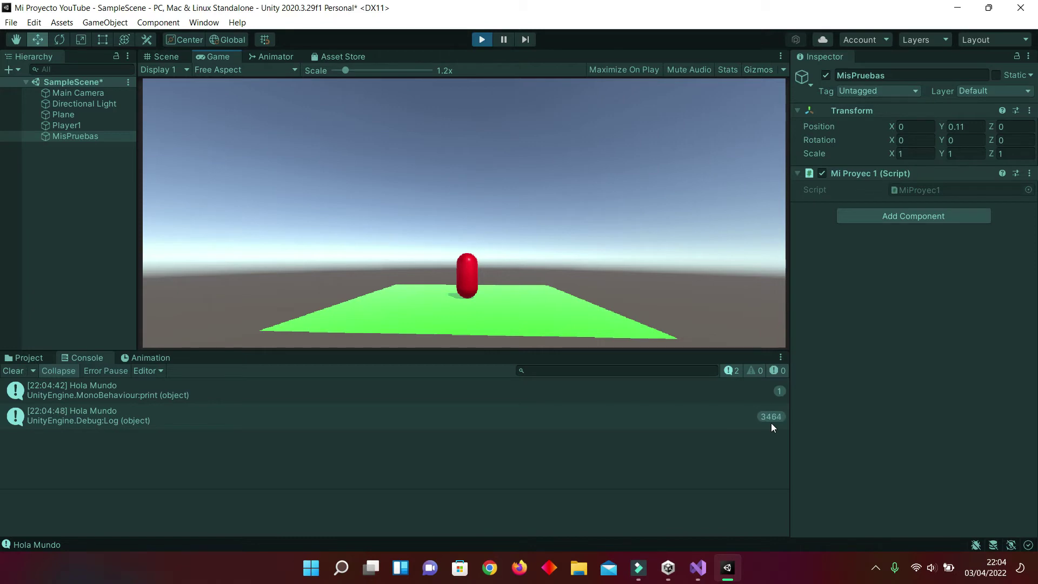
{"action": "left_click", "coordinate": [728, 69]}
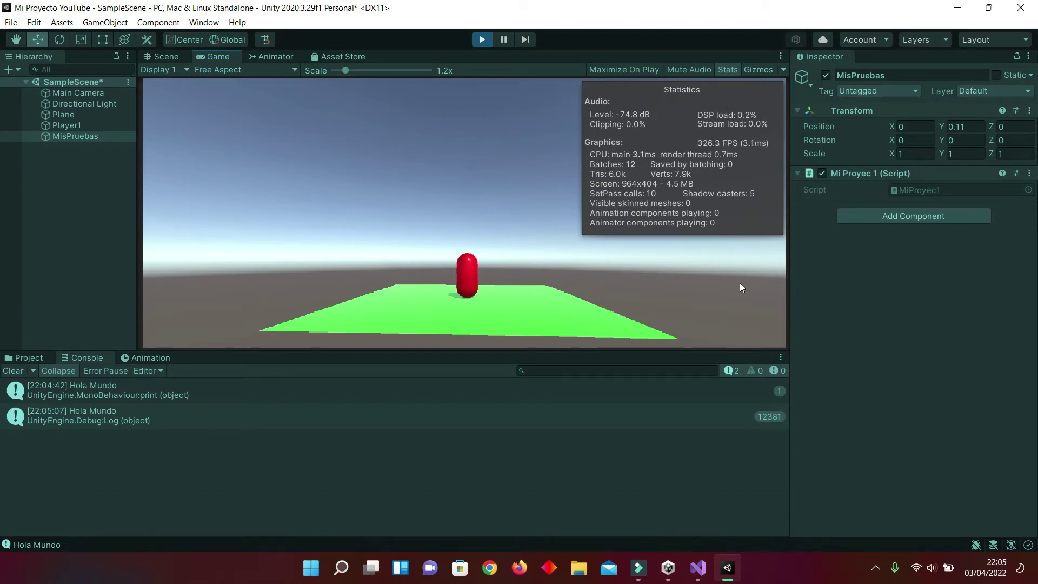
{"action": "left_click", "coordinate": [726, 72]}
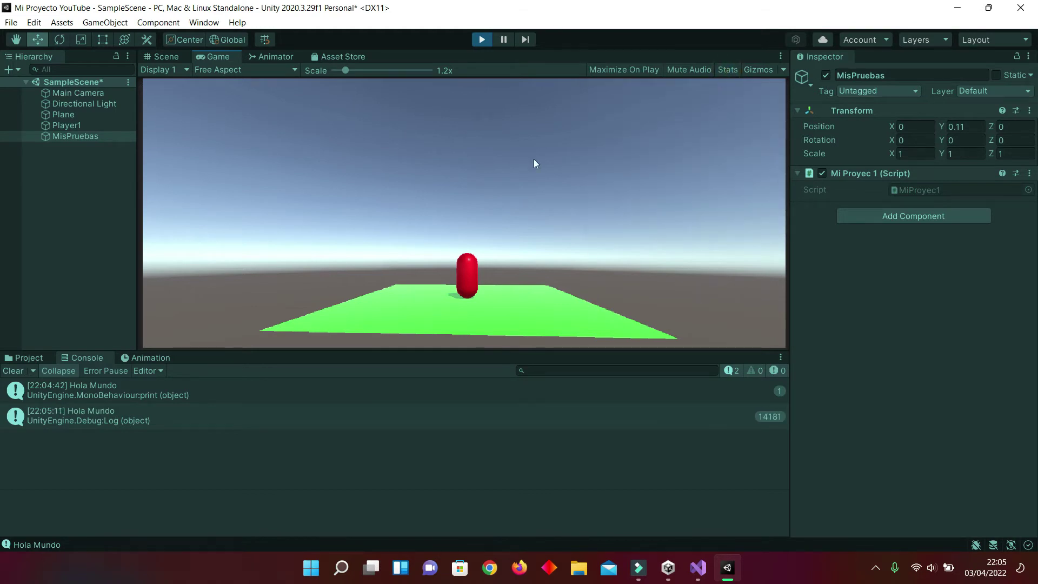
{"action": "left_click", "coordinate": [481, 40]}
{"action": "left_click", "coordinate": [14, 373]}
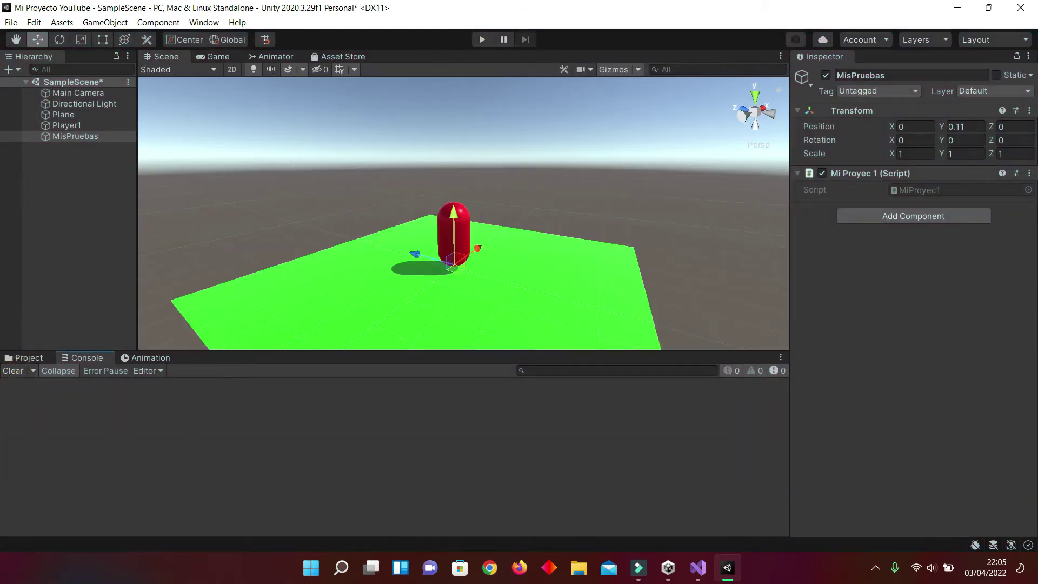
{"action": "left_click", "coordinate": [698, 568]}
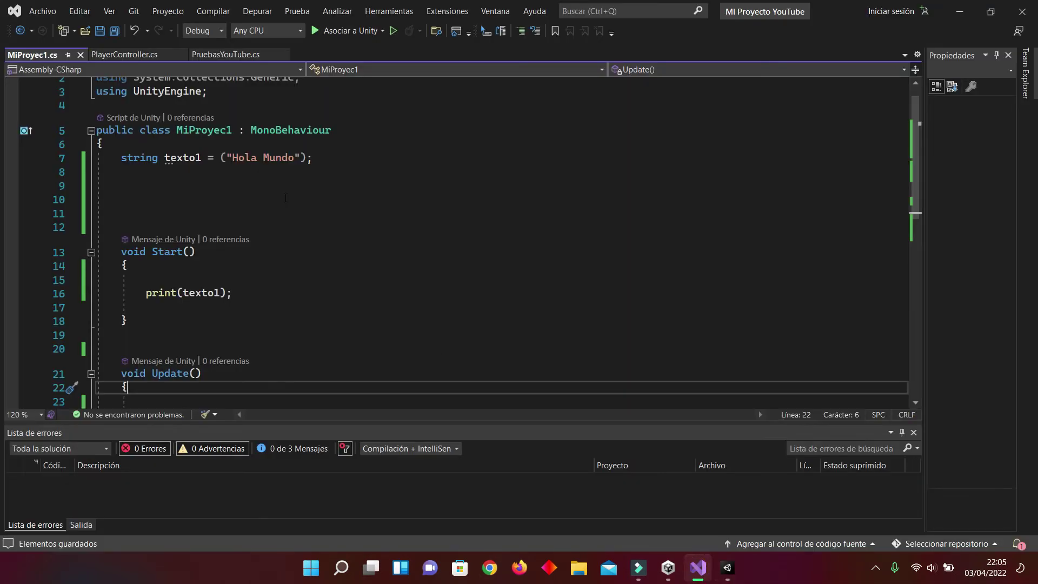
{"action": "scroll", "coordinate": [243, 204], "scroll_direction": "down", "scroll_amount": 1}
{"action": "scroll", "coordinate": [238, 238], "scroll_direction": "down", "scroll_amount": 1}
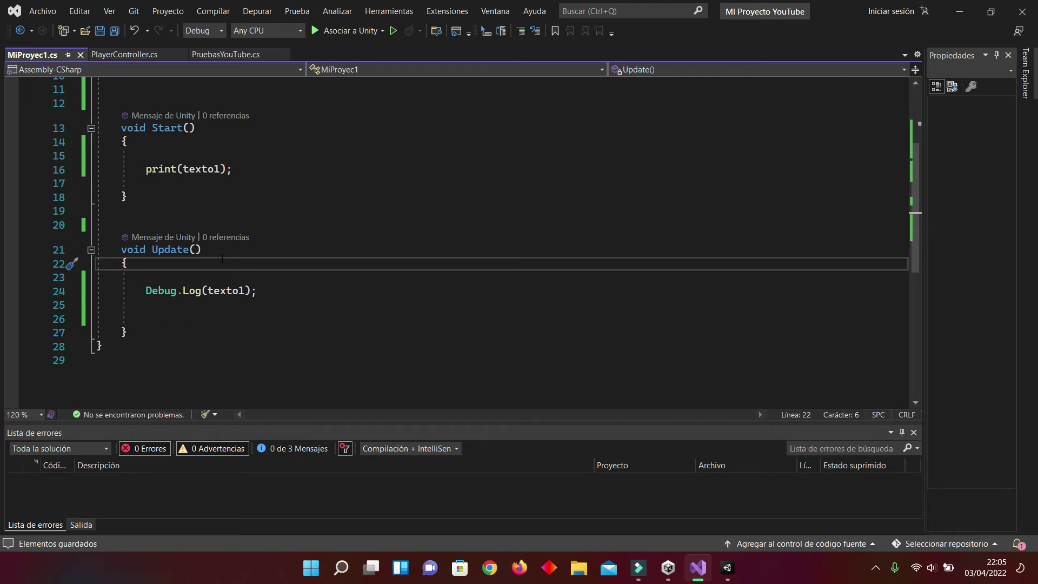
{"action": "scroll", "coordinate": [222, 260], "scroll_direction": "up", "scroll_amount": 2}
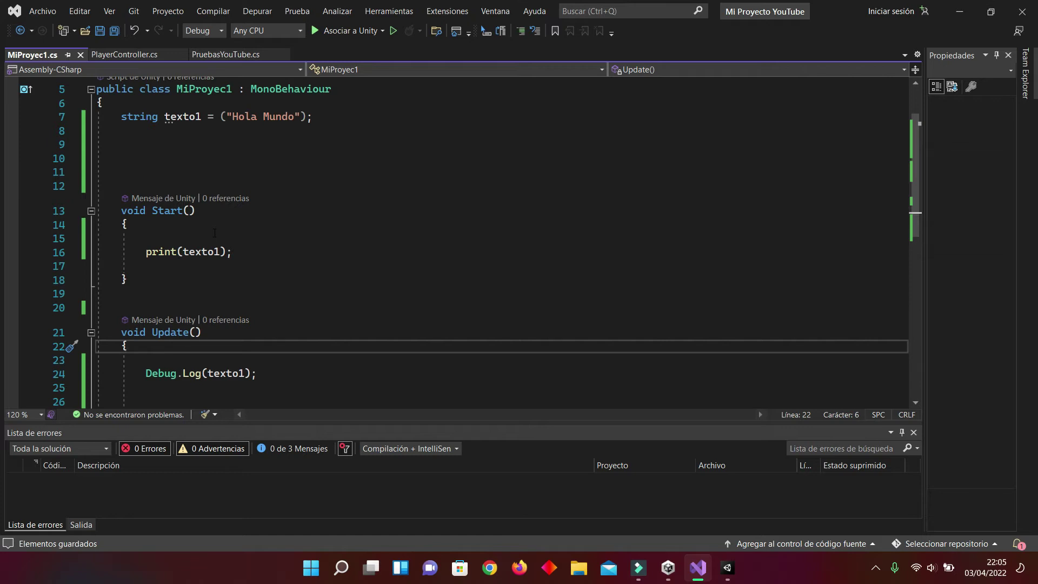
{"action": "scroll", "coordinate": [214, 232], "scroll_direction": "up", "scroll_amount": 2}
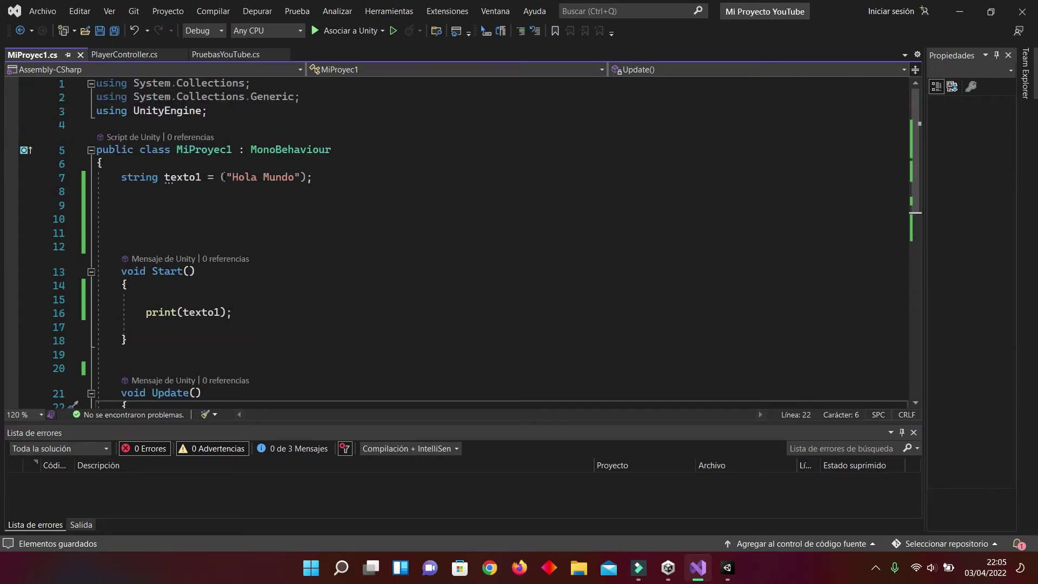
Declare int numero1 = 20; on a new line below texto1 and save the script
{"action": "left_click", "coordinate": [129, 196]}
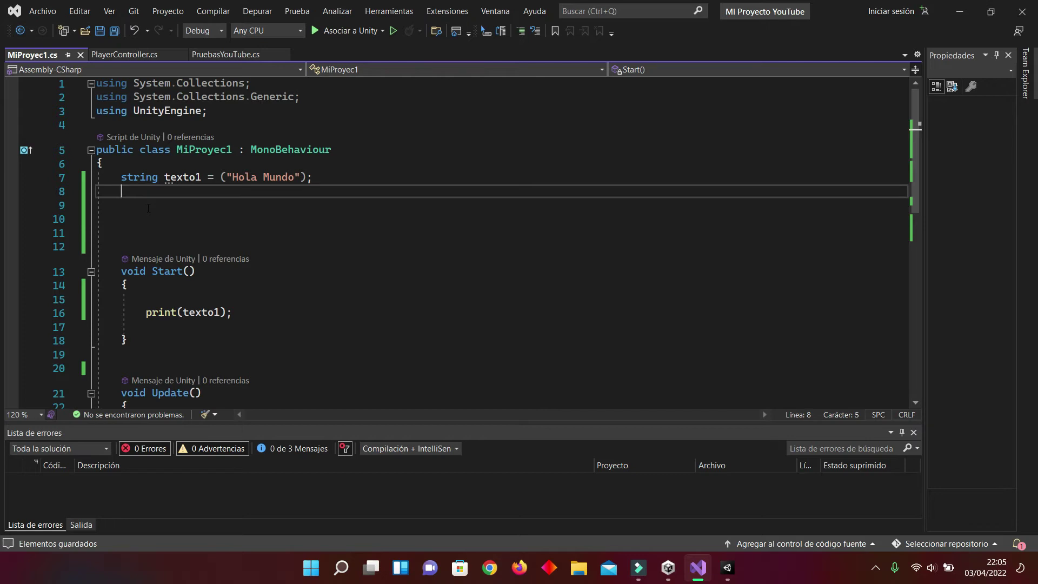
{"action": "key", "text": "Return"}
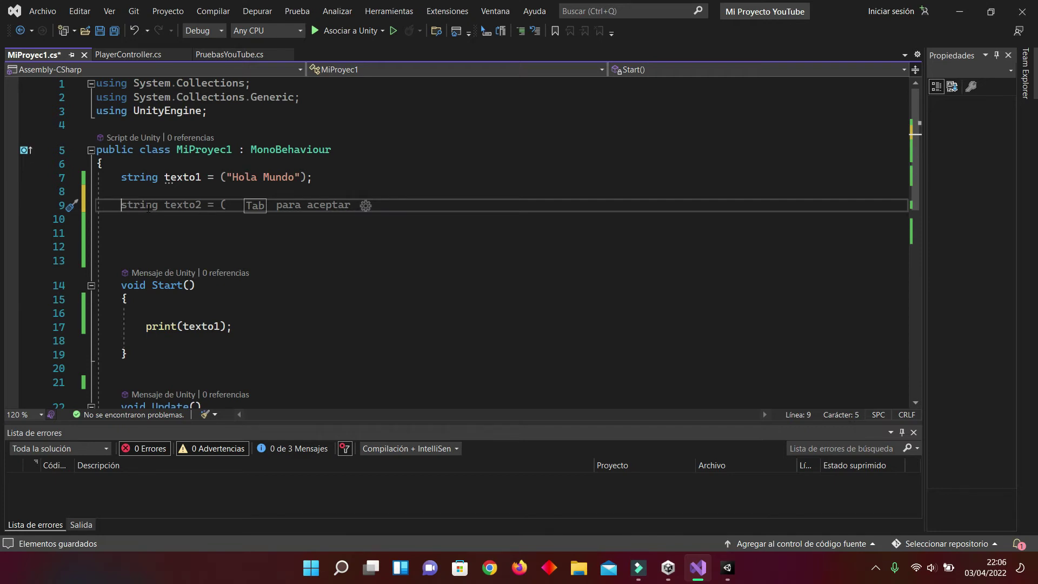
{"action": "type", "text": "in"}
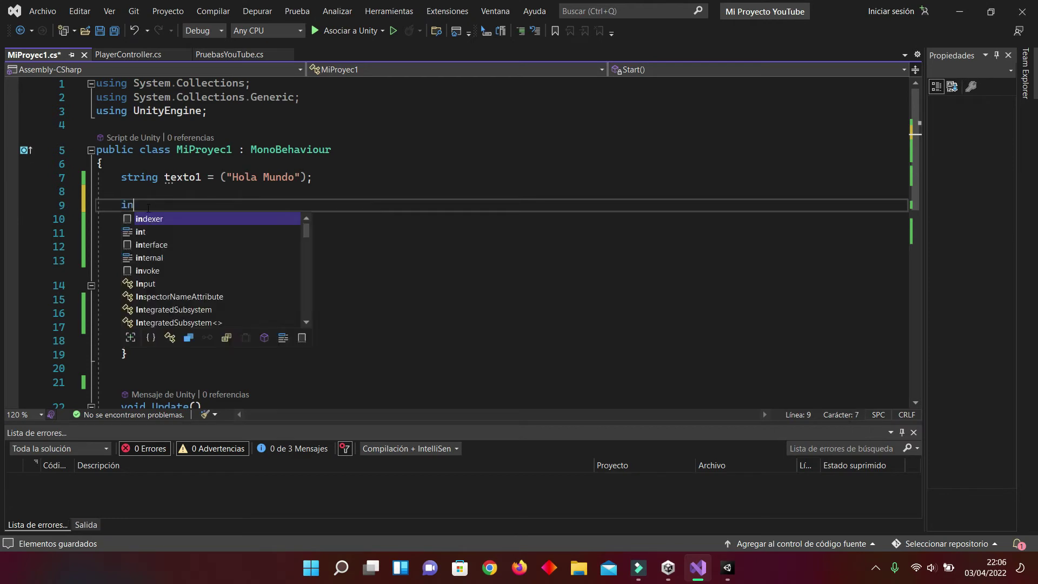
{"action": "type", "text": "t"}
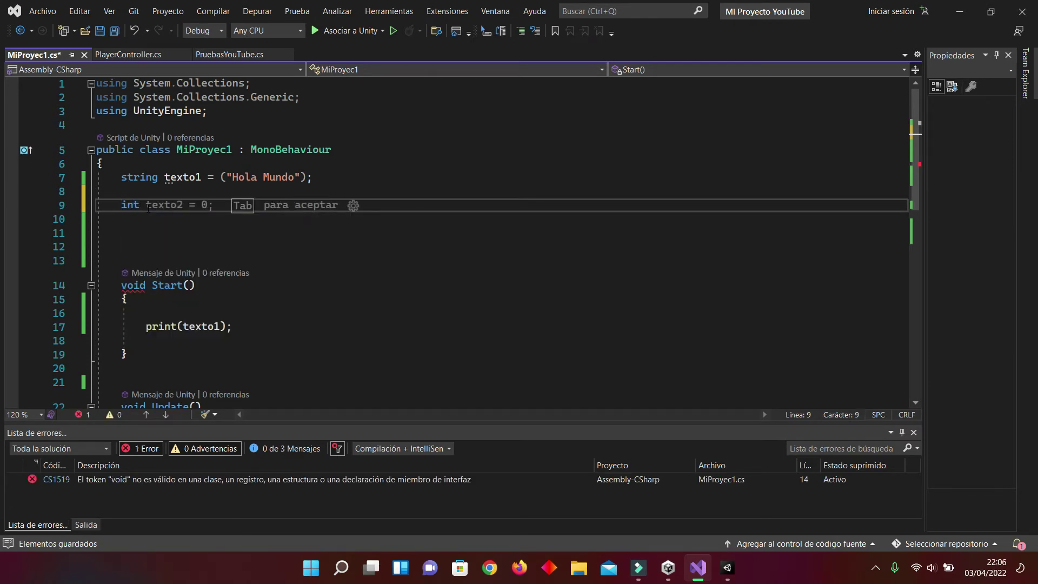
{"action": "type", "text": " nu"}
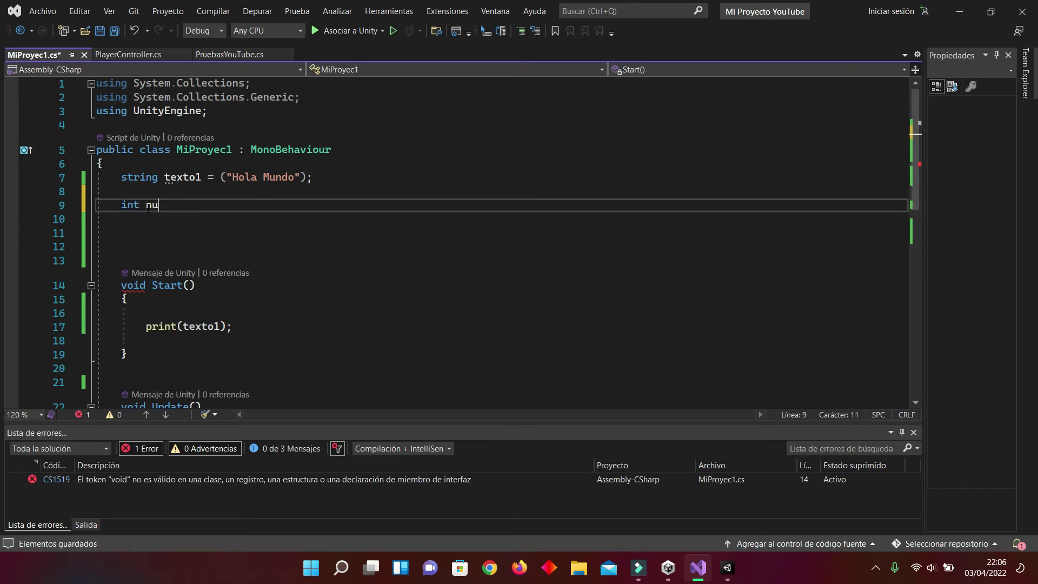
{"action": "type", "text": "mero1°"}
{"action": "key", "text": "BackSpace"}
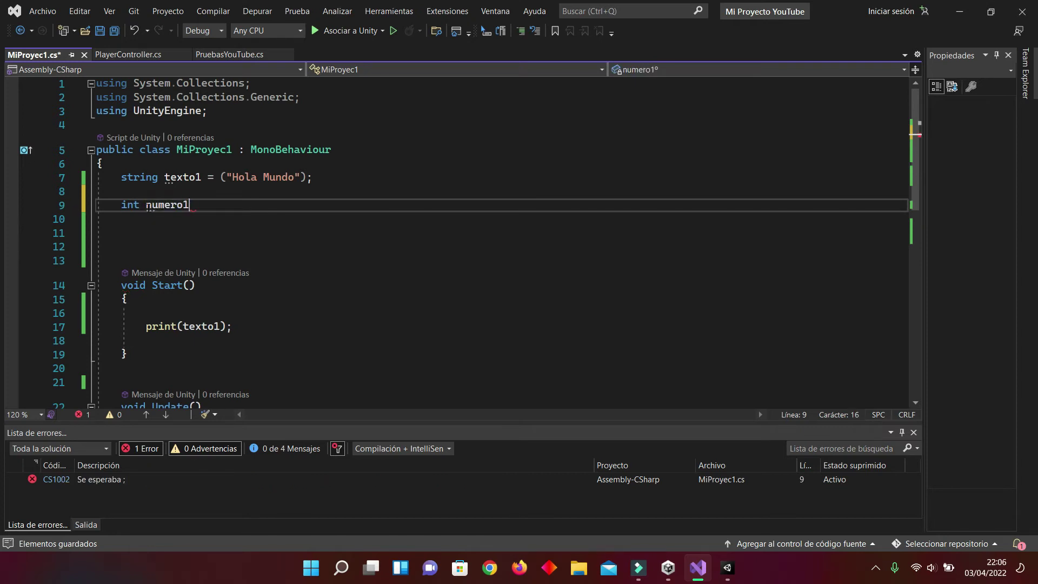
{"action": "type", "text": " ="}
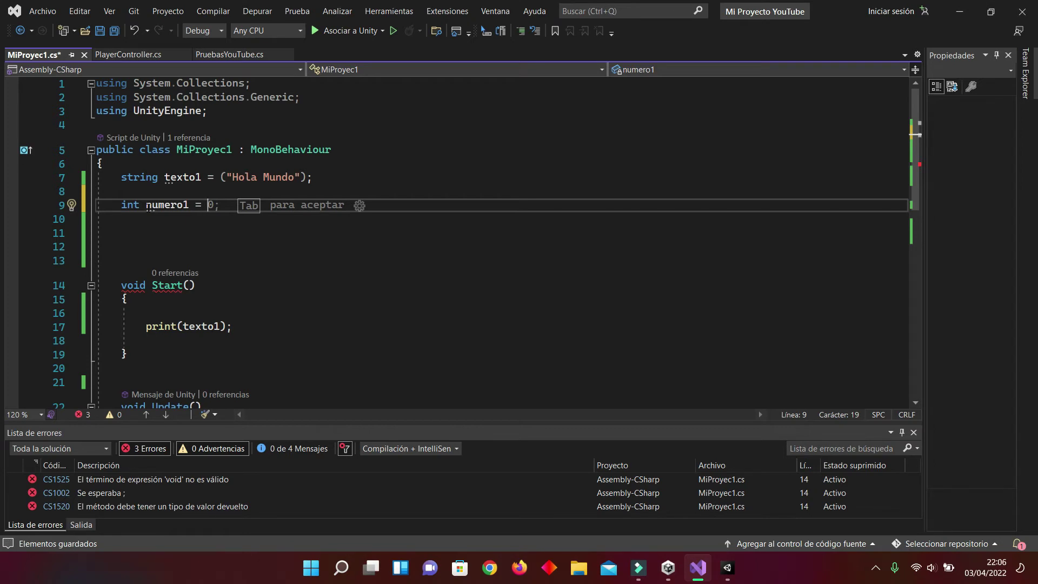
{"action": "type", "text": "1"}
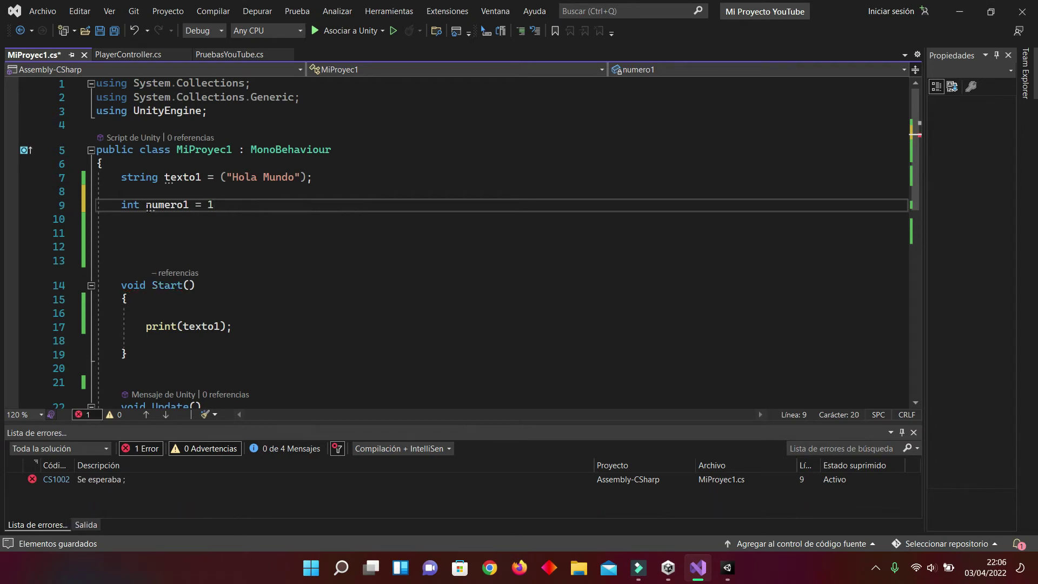
{"action": "type", "text": "00"}
{"action": "key", "text": "BackSpace"}
{"action": "key", "text": "BackSpace"}
{"action": "key", "text": "BackSpace"}
{"action": "type", "text": "200"}
{"action": "key", "text": "BackSpace"}
{"action": "key", "text": "BackSpace"}
{"action": "key", "text": "BackSpace"}
{"action": "type", "text": "2"}
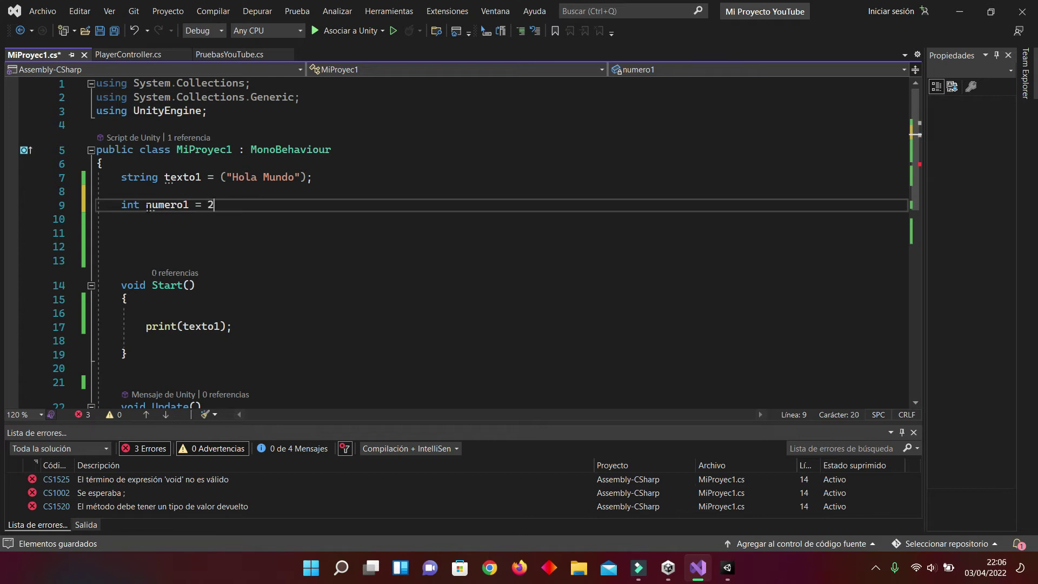
{"action": "type", "text": "0;"}
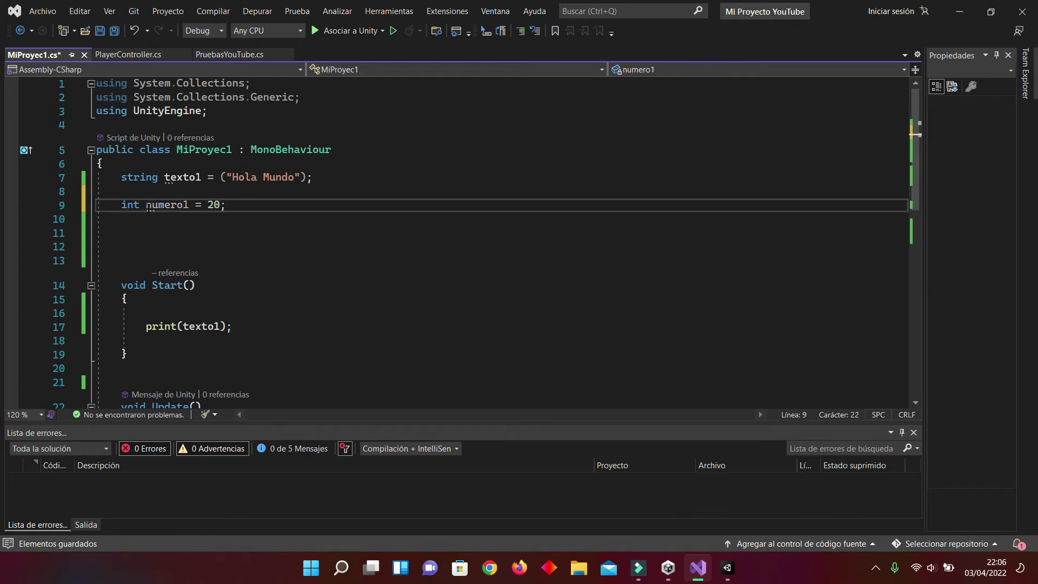
{"action": "key", "text": "ctrl+s"}
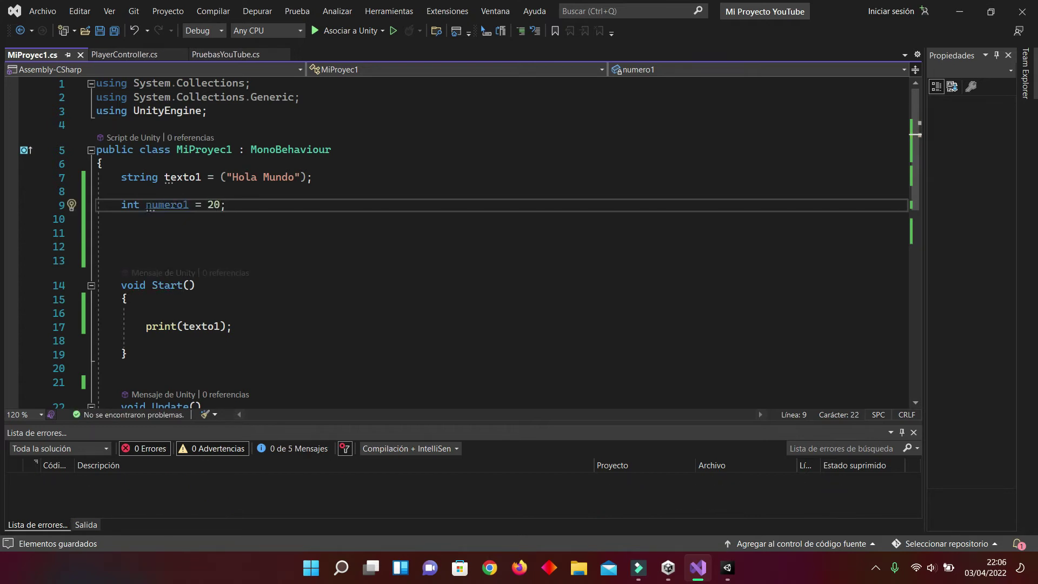
Add float numero2 = 5.5f; on line 11 and save the script
{"action": "key", "text": "Return"}
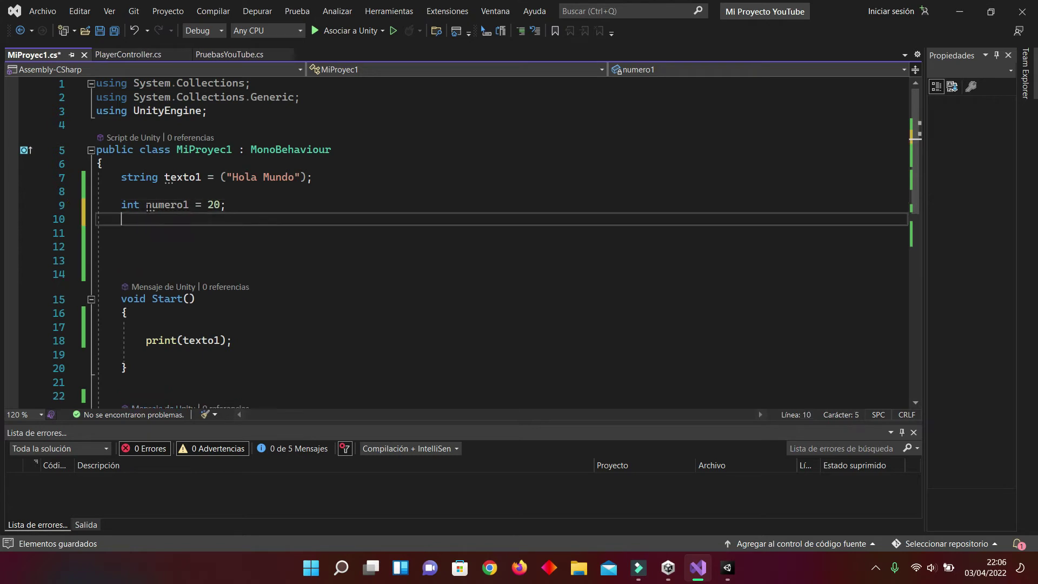
{"action": "key", "text": "Return"}
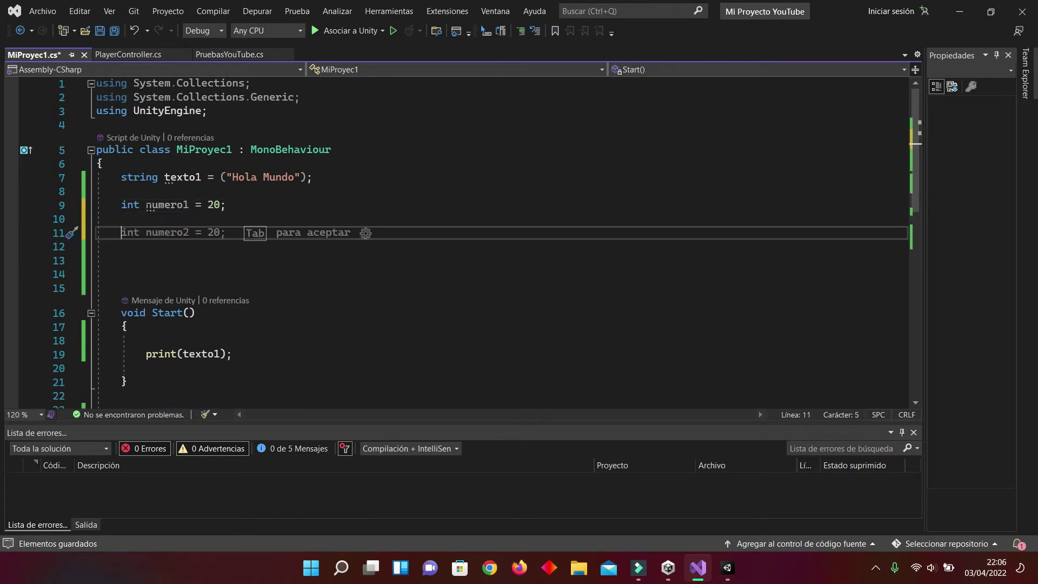
{"action": "type", "text": "float"}
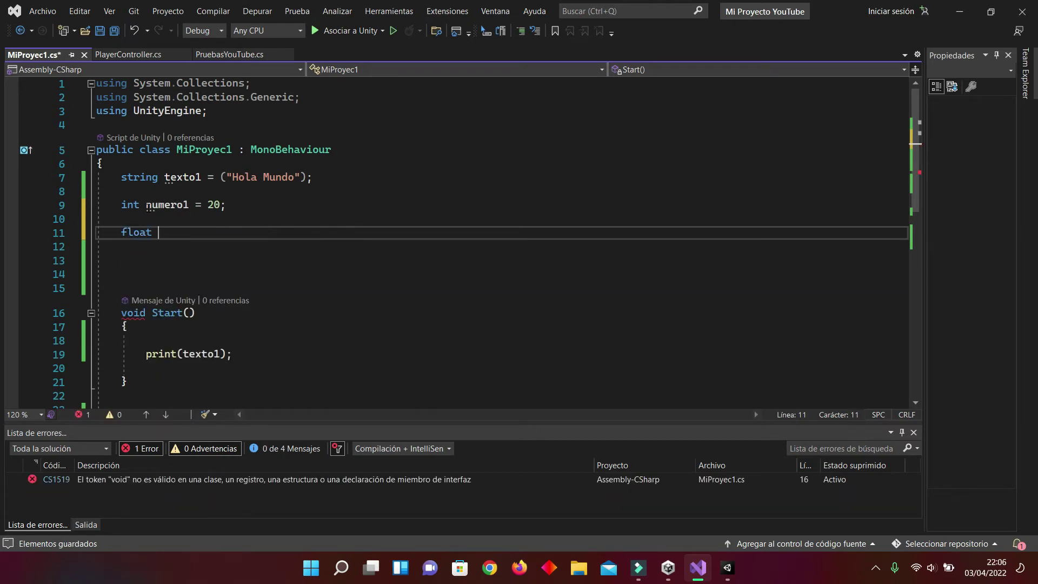
{"action": "type", "text": " numero2 "}
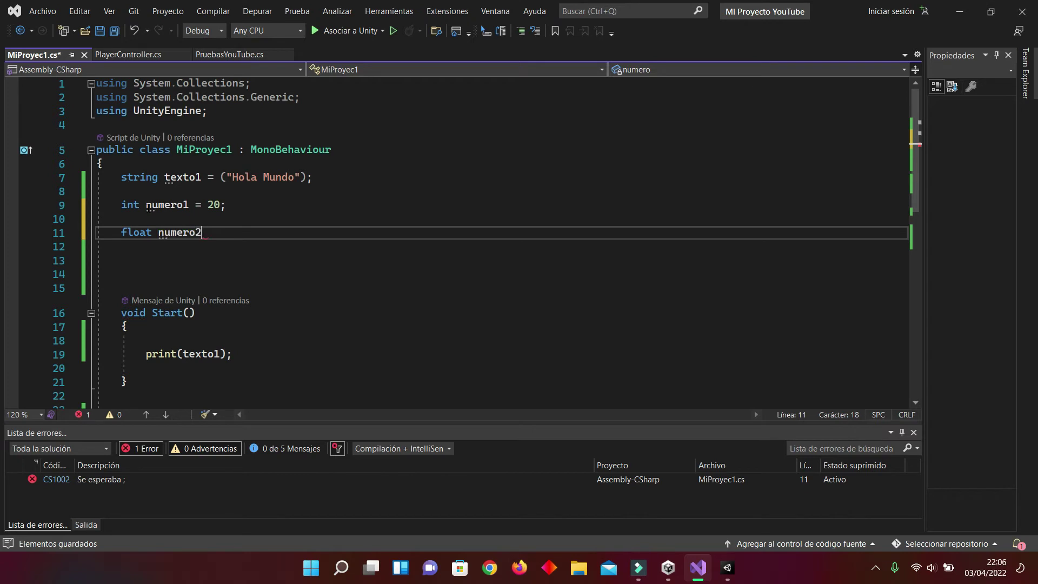
{"action": "type", "text": "= "}
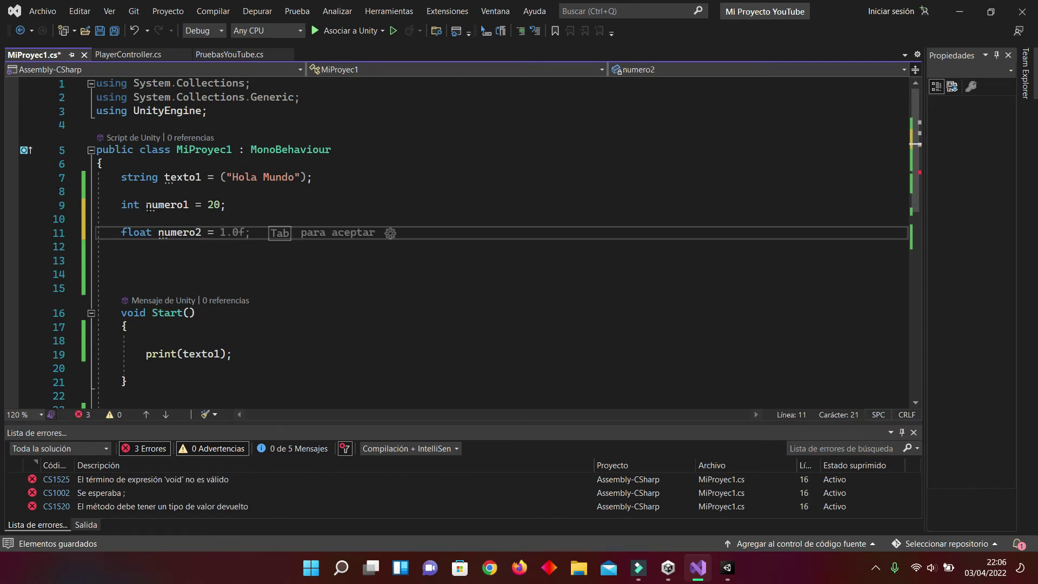
{"action": "type", "text": "5.5"}
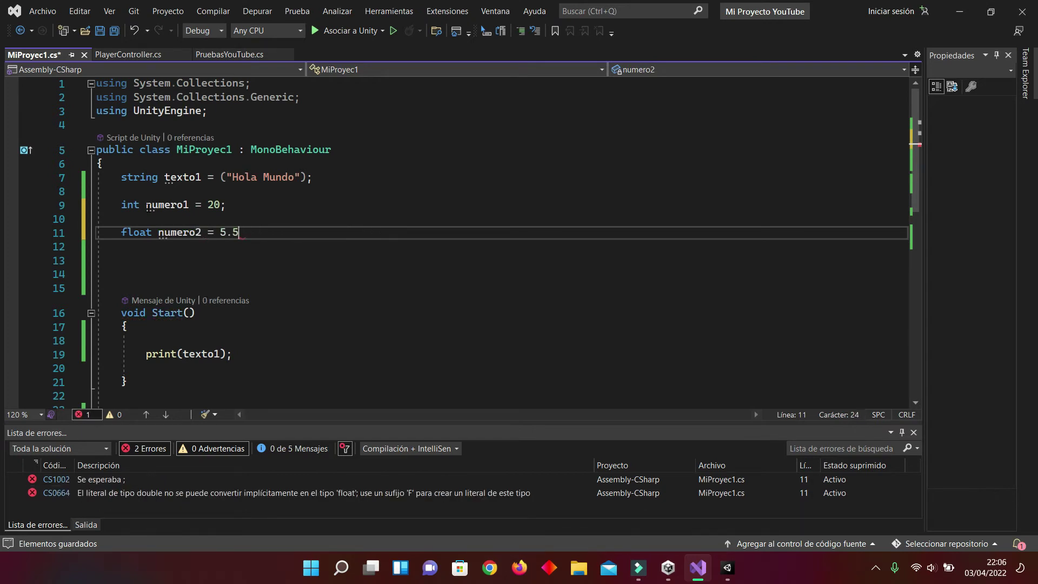
{"action": "type", "text": "f;"}
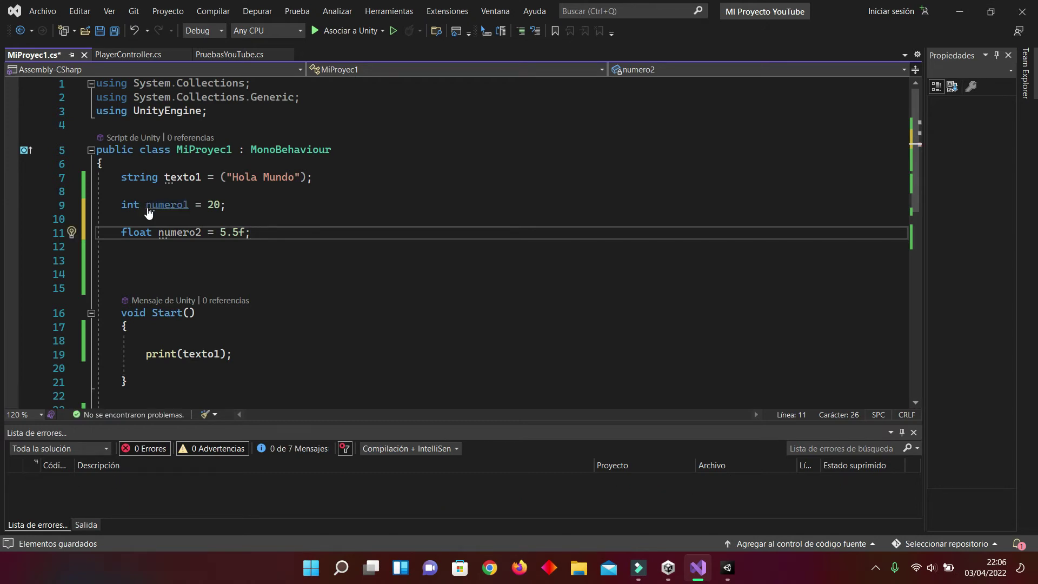
{"action": "key", "text": "ctrl+s"}
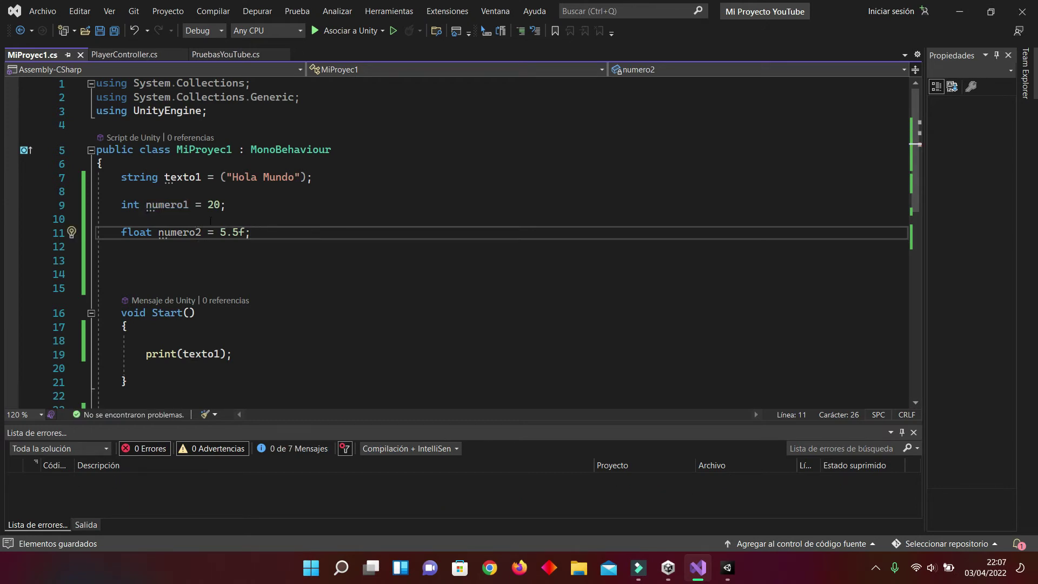
Select the int numero1 declaration on line 9 to compare it with the float declaration
{"action": "left_click", "coordinate": [186, 205]}
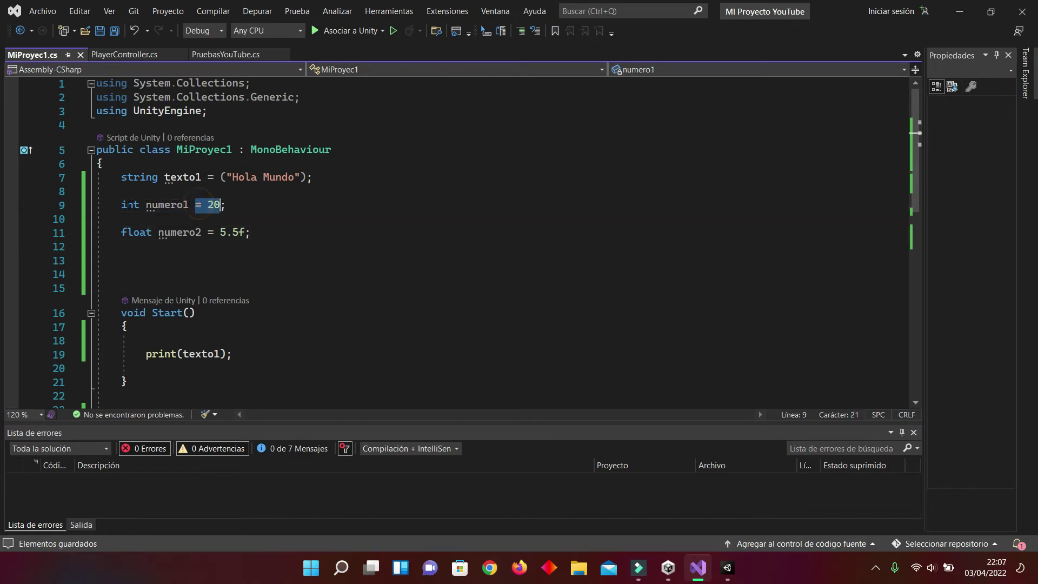
{"action": "left_click_drag", "start_coordinate": [124, 205], "coordinate": [225, 203]}
{"action": "left_click", "coordinate": [181, 232]}
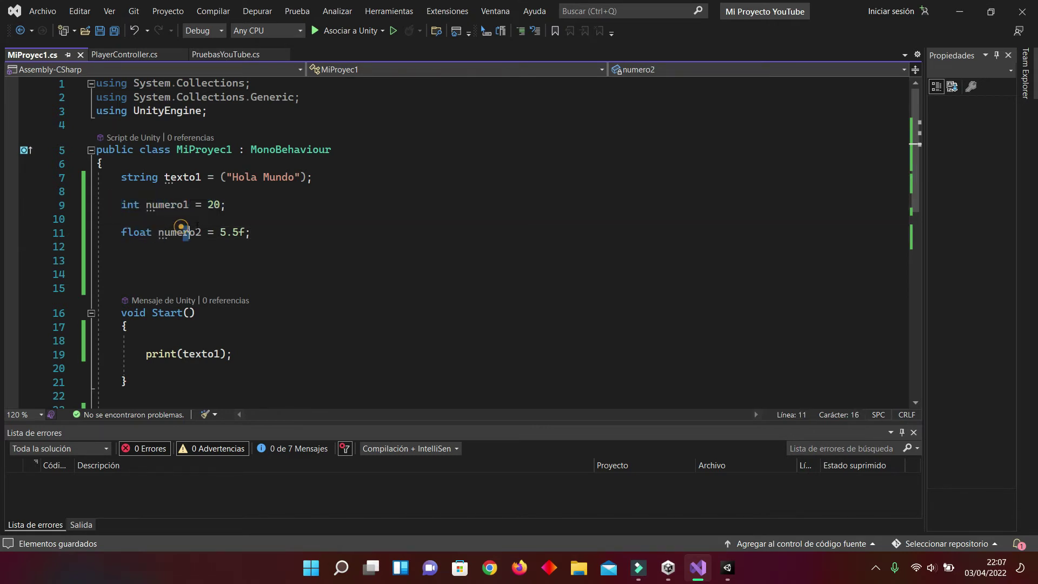
{"action": "left_click", "coordinate": [293, 232]}
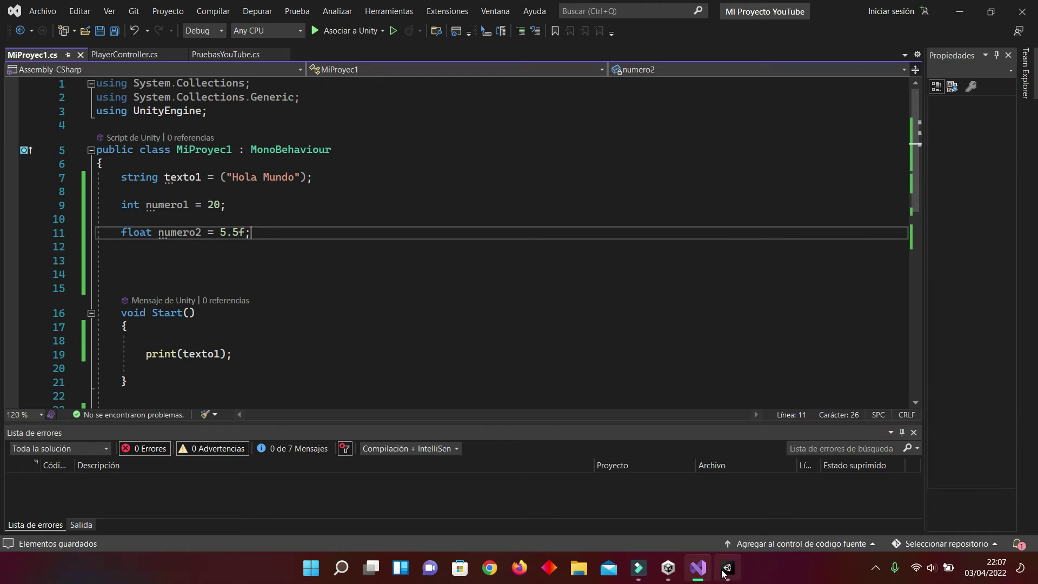
{"action": "scroll", "coordinate": [413, 362], "scroll_direction": "down", "scroll_amount": 1}
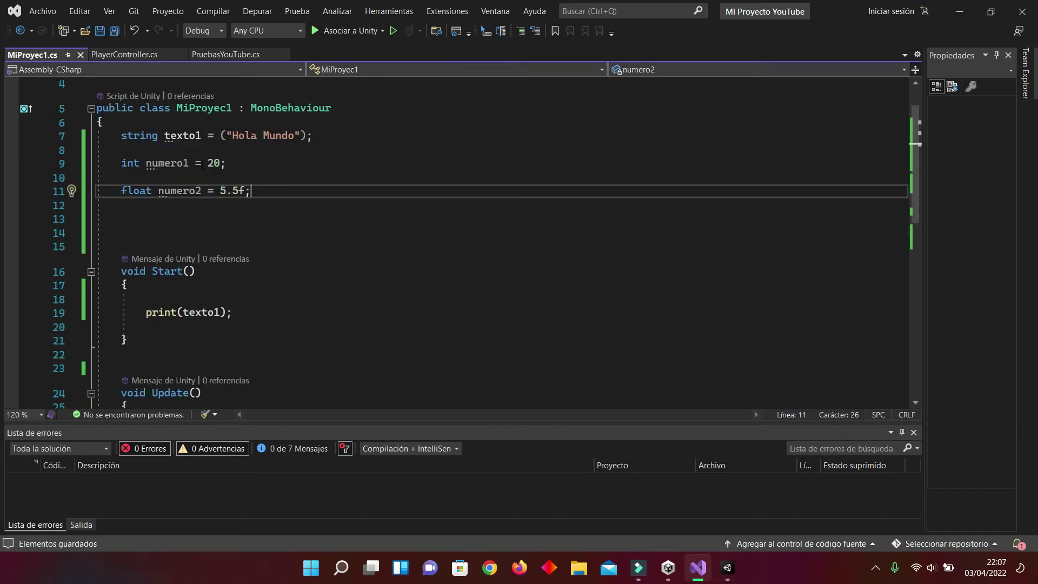
{"action": "scroll", "coordinate": [339, 240], "scroll_direction": "down", "scroll_amount": 1}
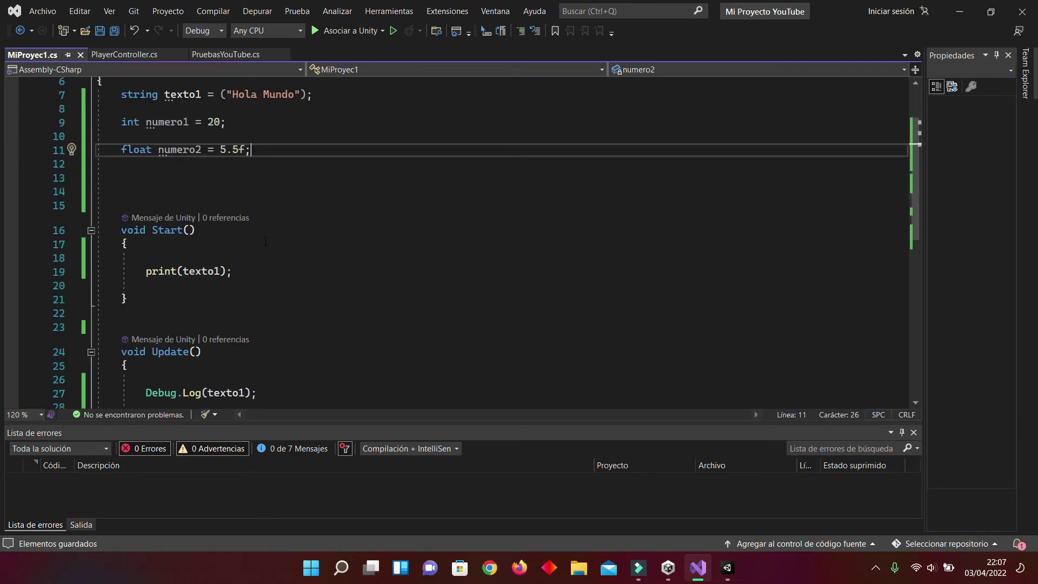
{"action": "scroll", "coordinate": [253, 214], "scroll_direction": "up", "scroll_amount": 2}
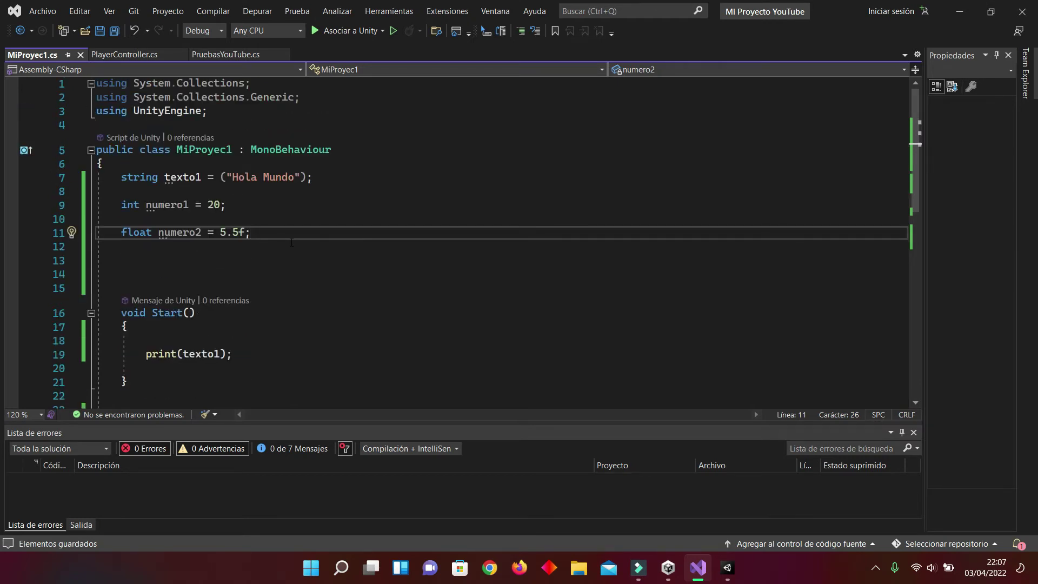
{"action": "scroll", "coordinate": [293, 242], "scroll_direction": "down", "scroll_amount": 1}
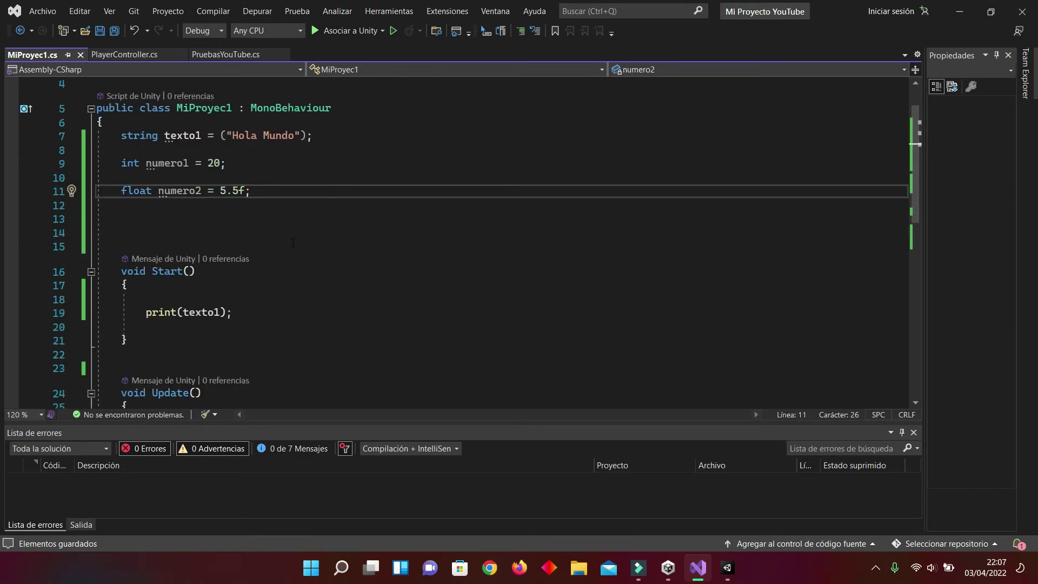
{"action": "left_click", "coordinate": [267, 315]}
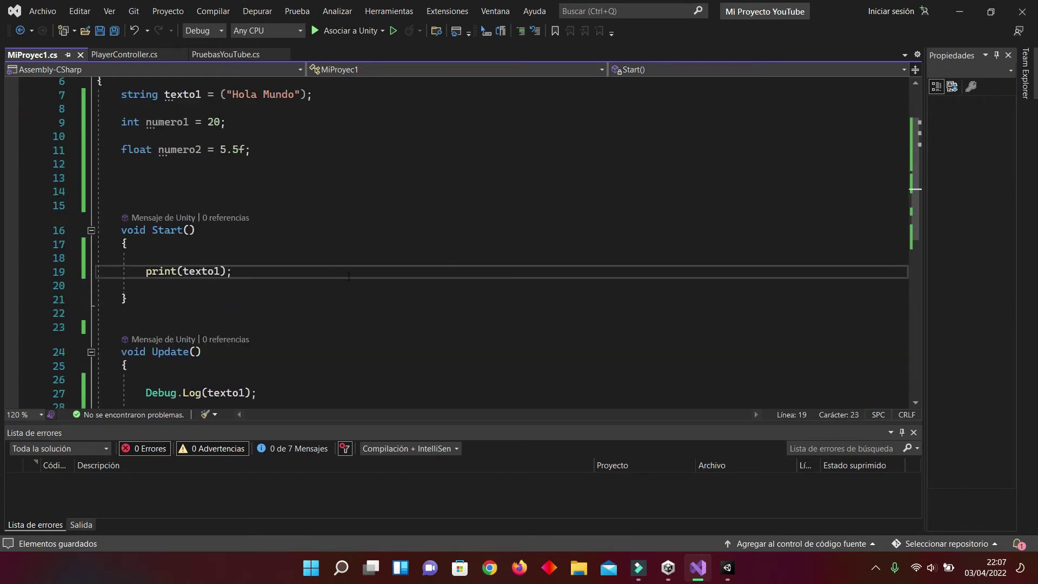
{"action": "scroll", "coordinate": [270, 190], "scroll_direction": "down", "scroll_amount": 1}
{"action": "scroll", "coordinate": [270, 190], "scroll_direction": "down", "scroll_amount": 1}
{"action": "scroll", "coordinate": [385, 194], "scroll_direction": "up", "scroll_amount": 1}
{"action": "left_click_drag", "start_coordinate": [189, 122], "coordinate": [124, 124]}
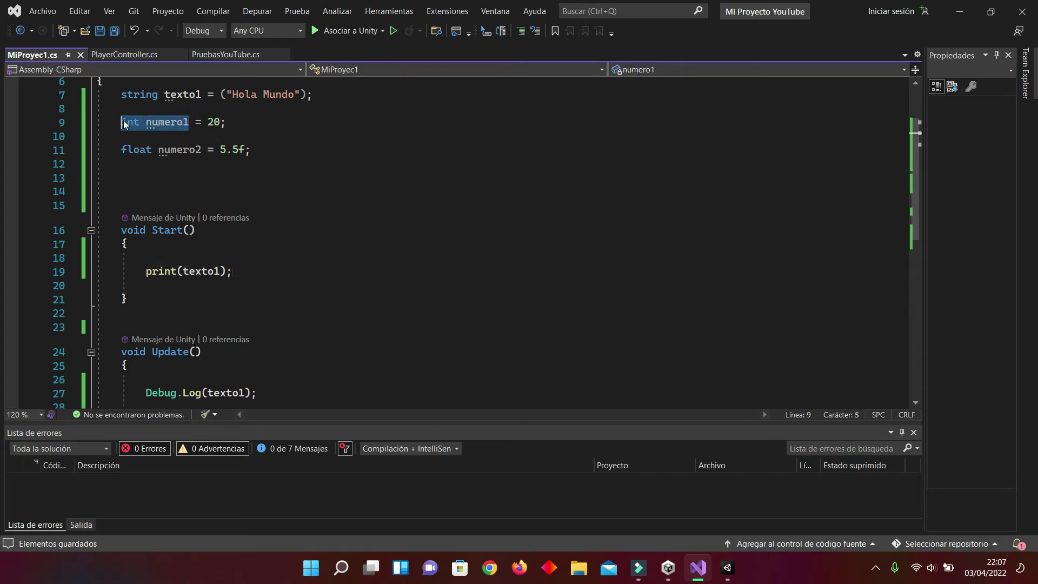
{"action": "left_click_drag", "start_coordinate": [226, 122], "coordinate": [127, 122]}
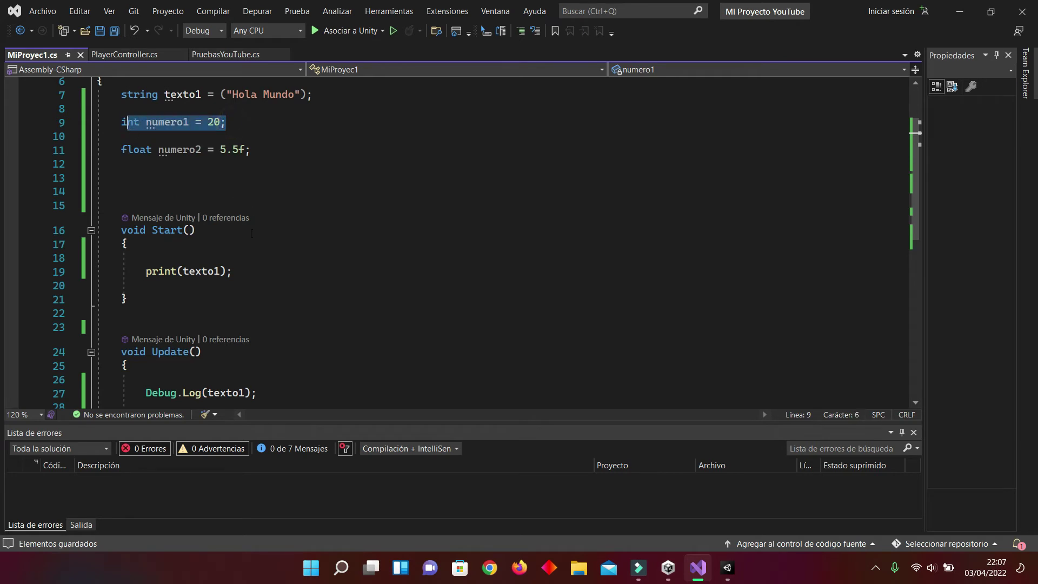
{"action": "scroll", "coordinate": [350, 251], "scroll_direction": "down", "scroll_amount": 1}
{"action": "scroll", "coordinate": [304, 216], "scroll_direction": "up", "scroll_amount": 1}
Add print(numero1); below print(texto1); in Start() and save the script
{"action": "left_click", "coordinate": [232, 190]}
{"action": "scroll", "coordinate": [232, 190], "scroll_direction": "down", "scroll_amount": 2}
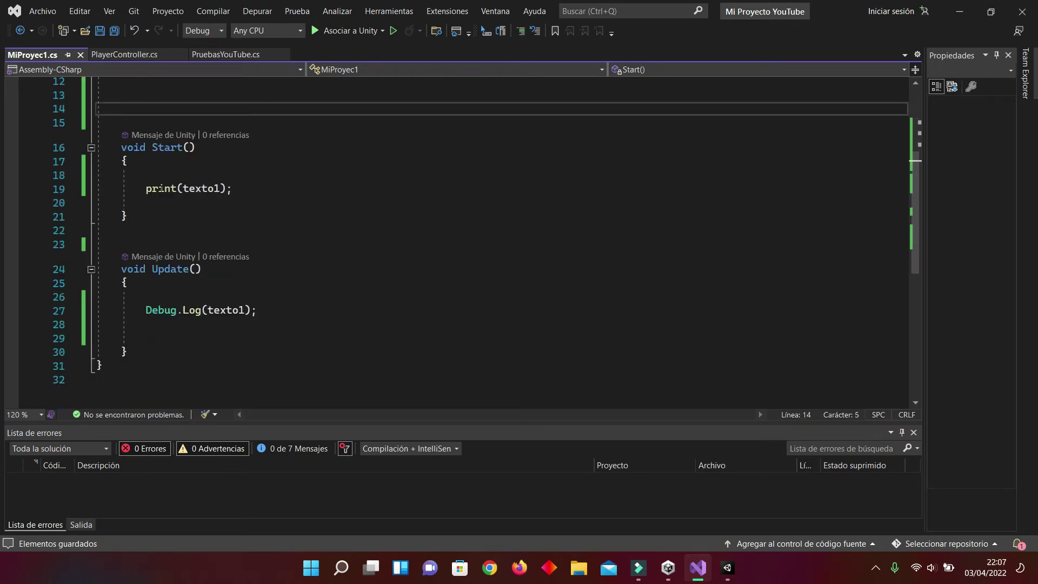
{"action": "left_click", "coordinate": [234, 188]}
{"action": "key", "text": "Return"}
{"action": "key", "text": "Return"}
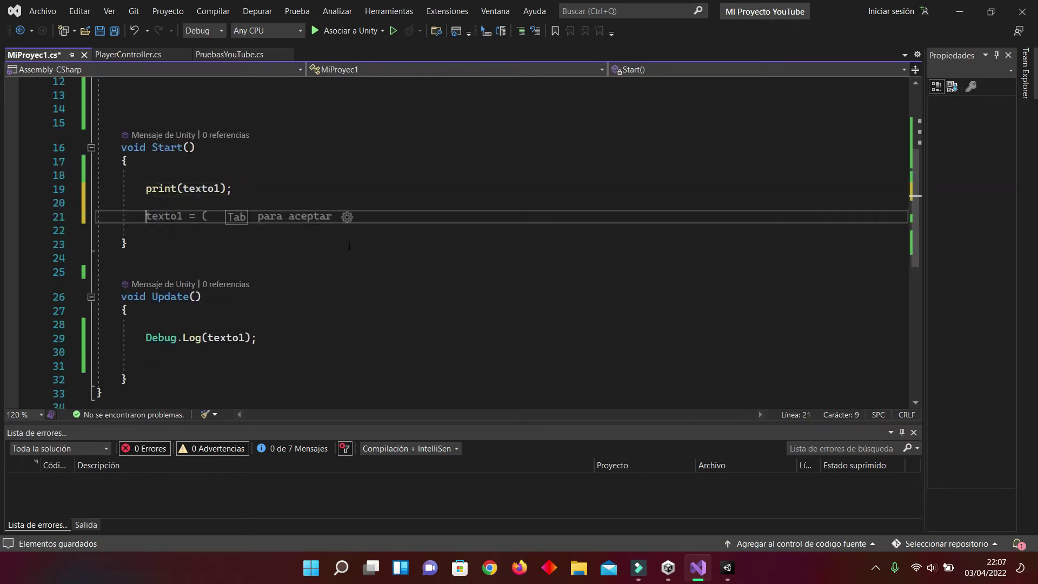
{"action": "scroll", "coordinate": [349, 246], "scroll_direction": "up", "scroll_amount": 2}
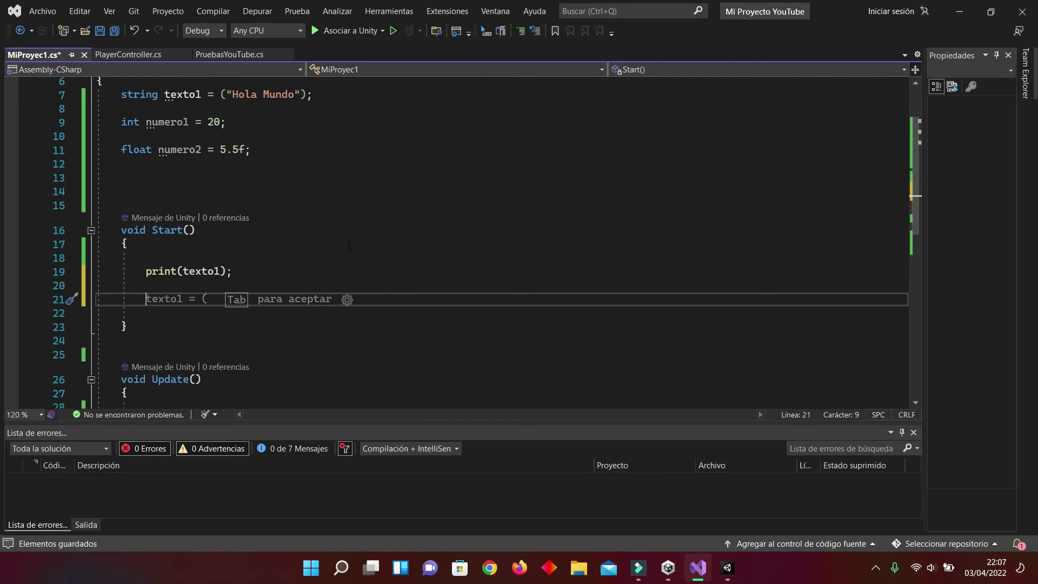
{"action": "type", "text": "print("}
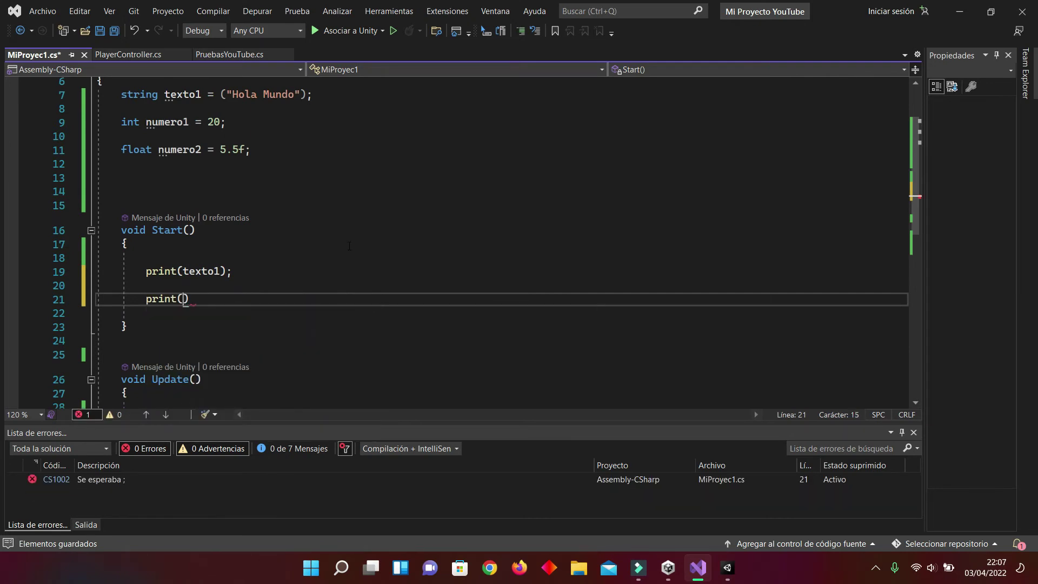
{"action": "type", "text": "nu"}
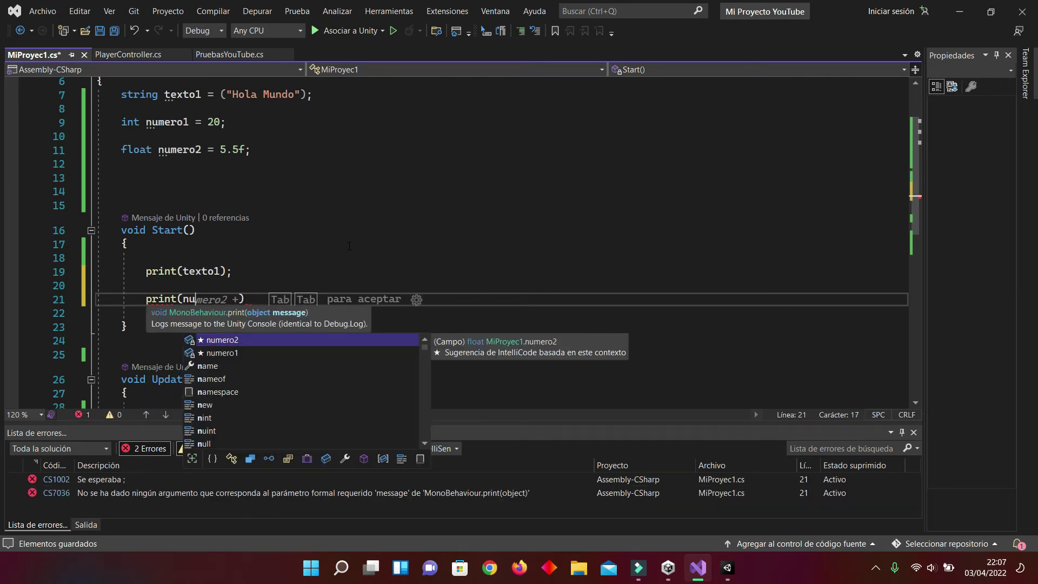
{"action": "type", "text": "mero1"}
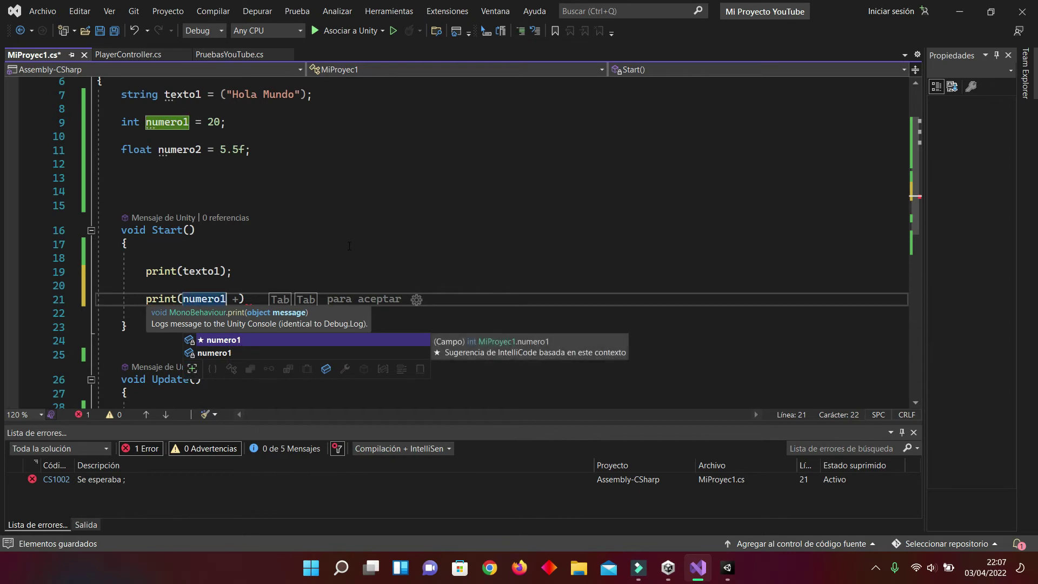
{"action": "type", "text": ")"}
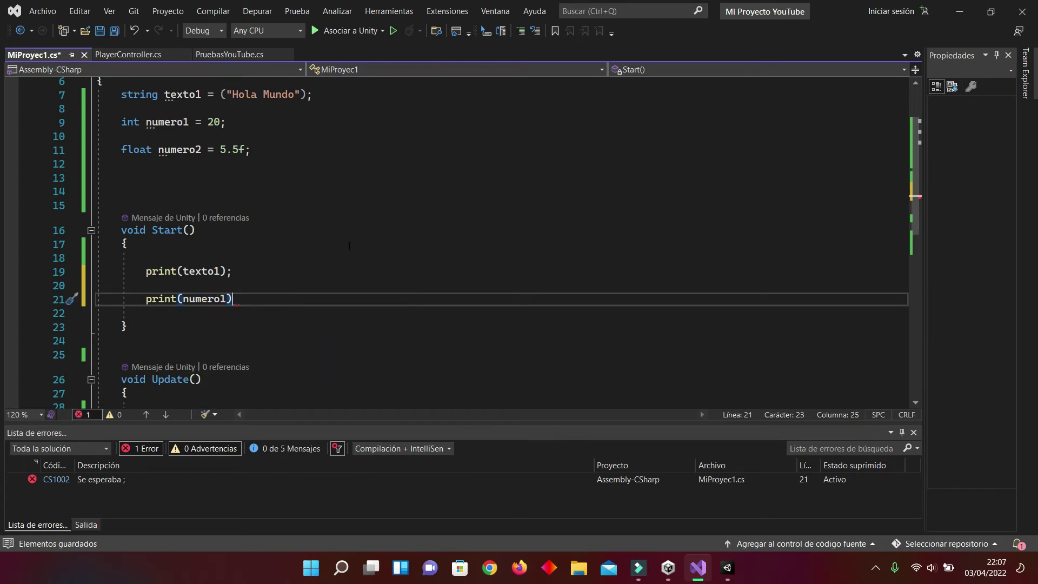
{"action": "type", "text": ";"}
{"action": "key", "text": "ctrl+s"}
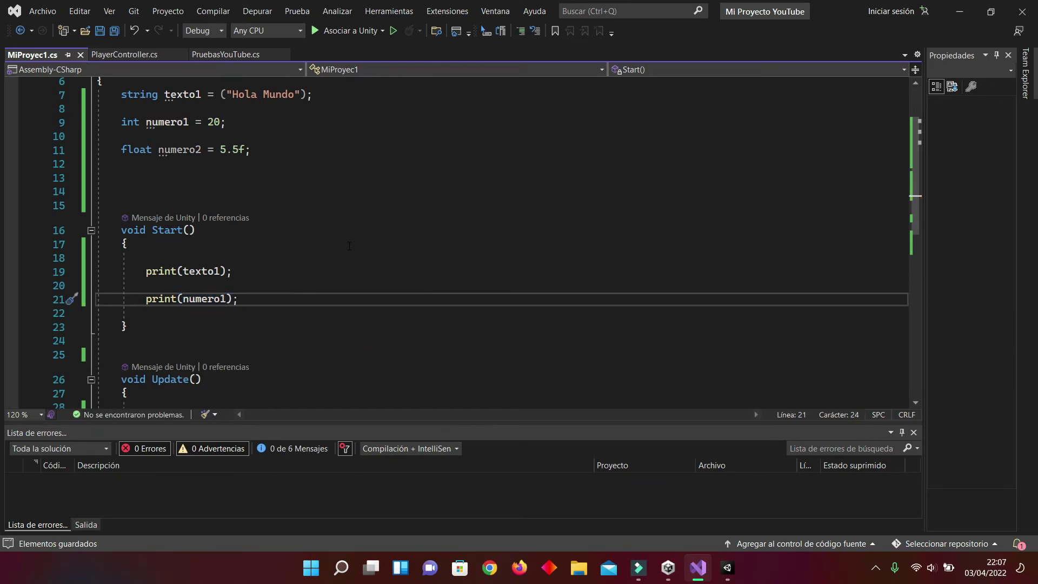
{"action": "scroll", "coordinate": [349, 246], "scroll_direction": "down", "scroll_amount": 1}
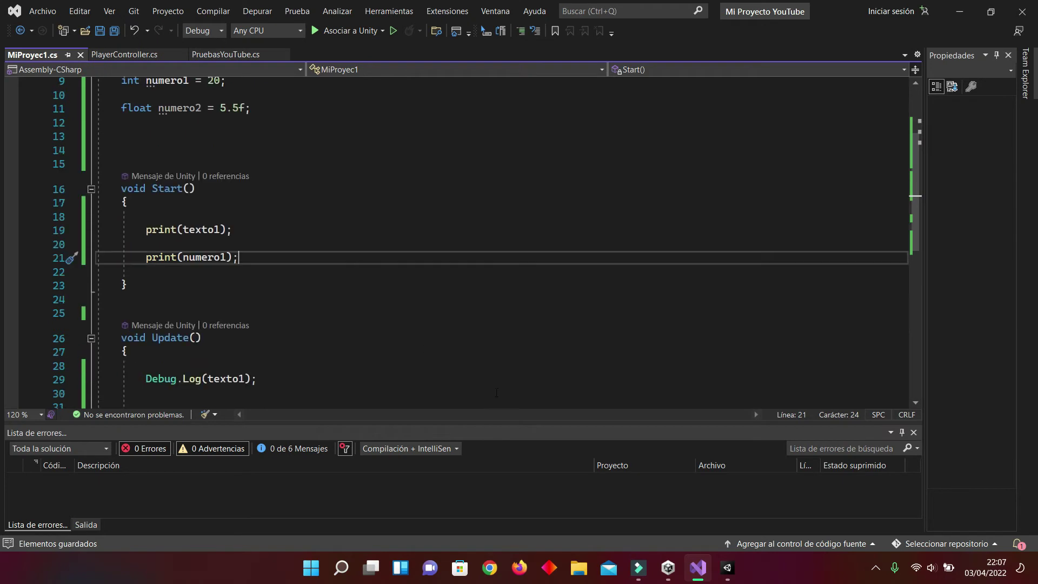
In Unity, clear the Console, play the scene to see Hola Mundo and 20, then stop and clear
{"action": "left_click", "coordinate": [735, 568]}
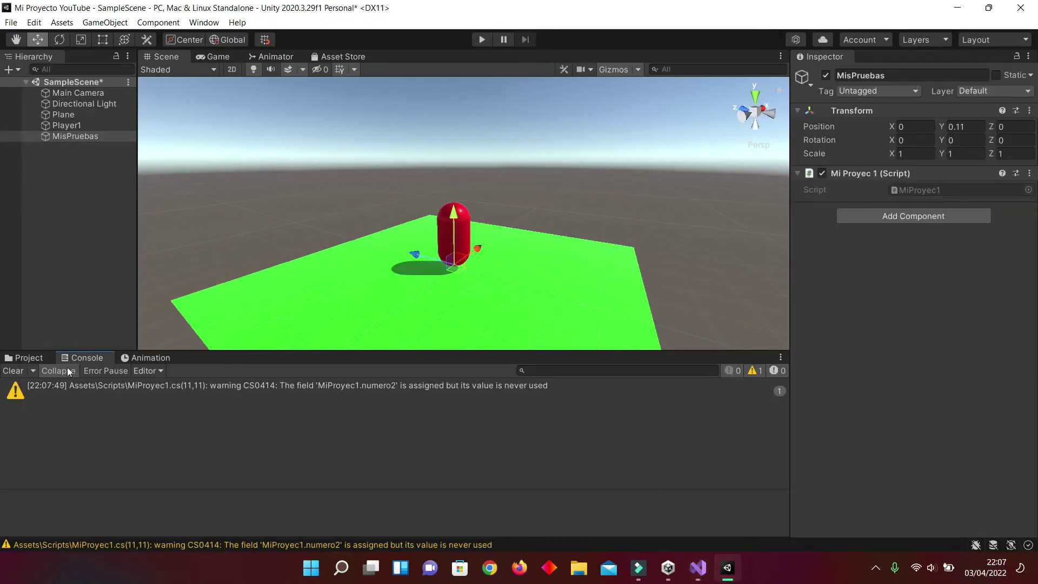
{"action": "left_click", "coordinate": [14, 371]}
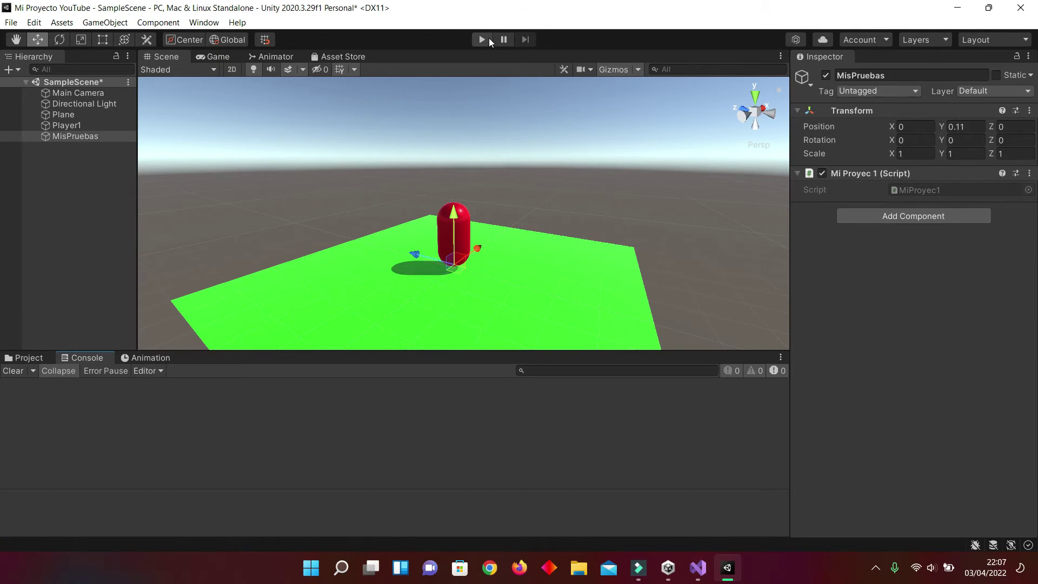
{"action": "left_click", "coordinate": [489, 39]}
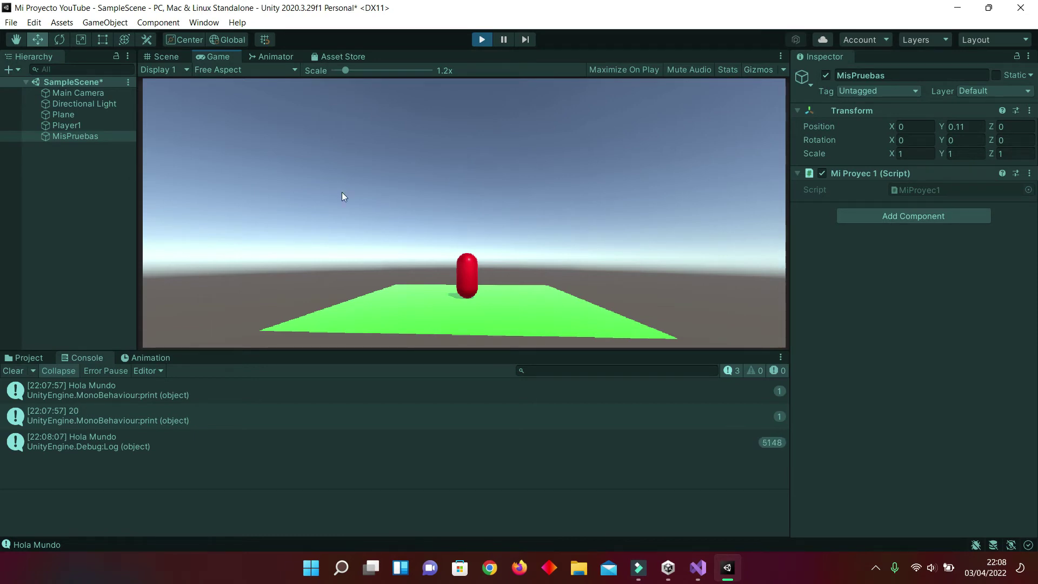
{"action": "left_click", "coordinate": [485, 40]}
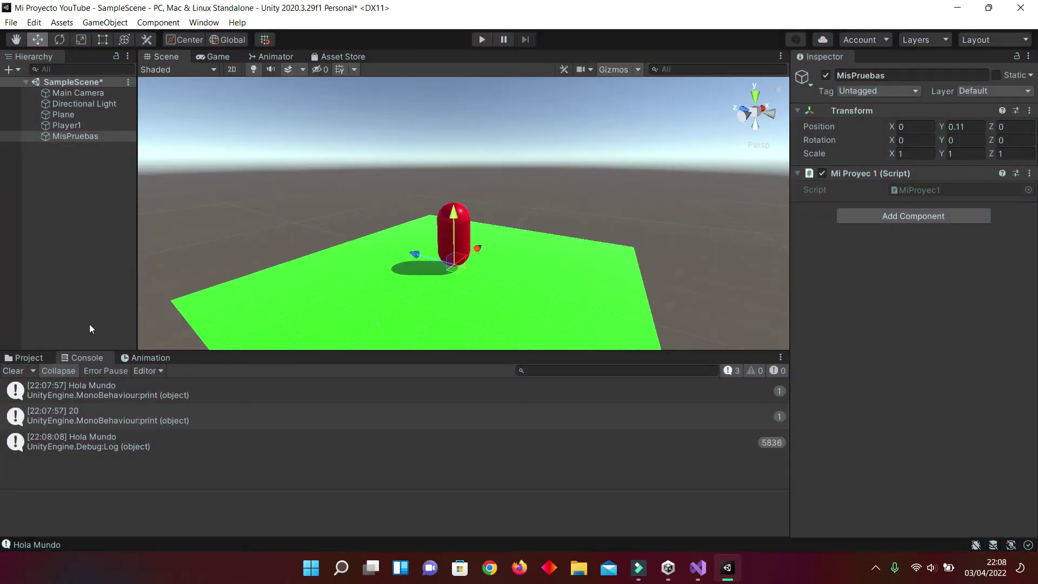
{"action": "left_click", "coordinate": [13, 371]}
Select and delete the Debug.Log(texto1); line inside Update() in Visual Studio
{"action": "left_click", "coordinate": [698, 568]}
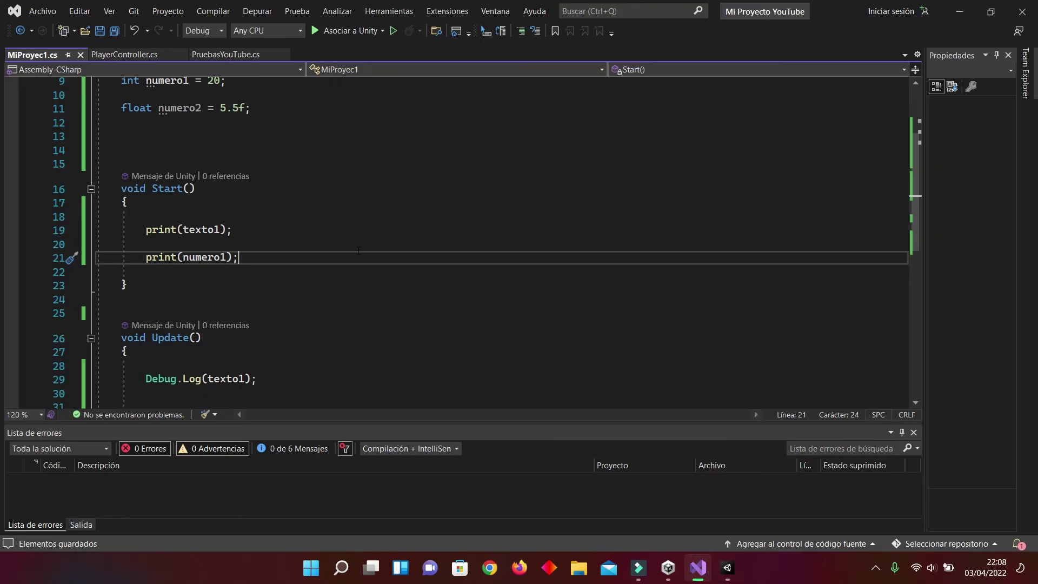
{"action": "left_click_drag", "start_coordinate": [144, 296], "coordinate": [258, 297]}
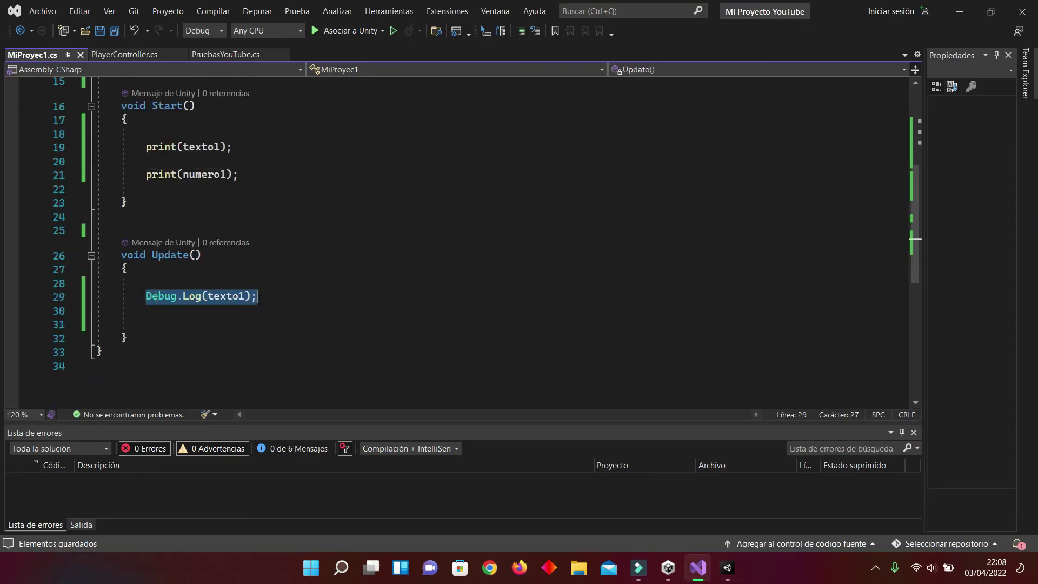
{"action": "key", "text": "BackSpace"}
{"action": "scroll", "coordinate": [261, 300], "scroll_direction": "up", "scroll_amount": 3}
{"action": "scroll", "coordinate": [261, 299], "scroll_direction": "up", "scroll_amount": 1}
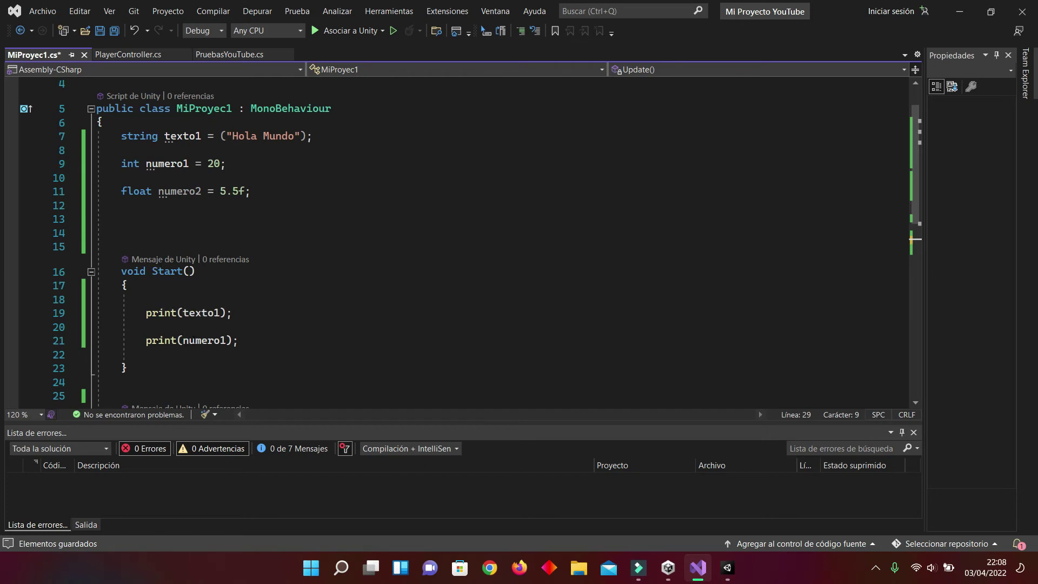
{"action": "left_click", "coordinate": [184, 340]}
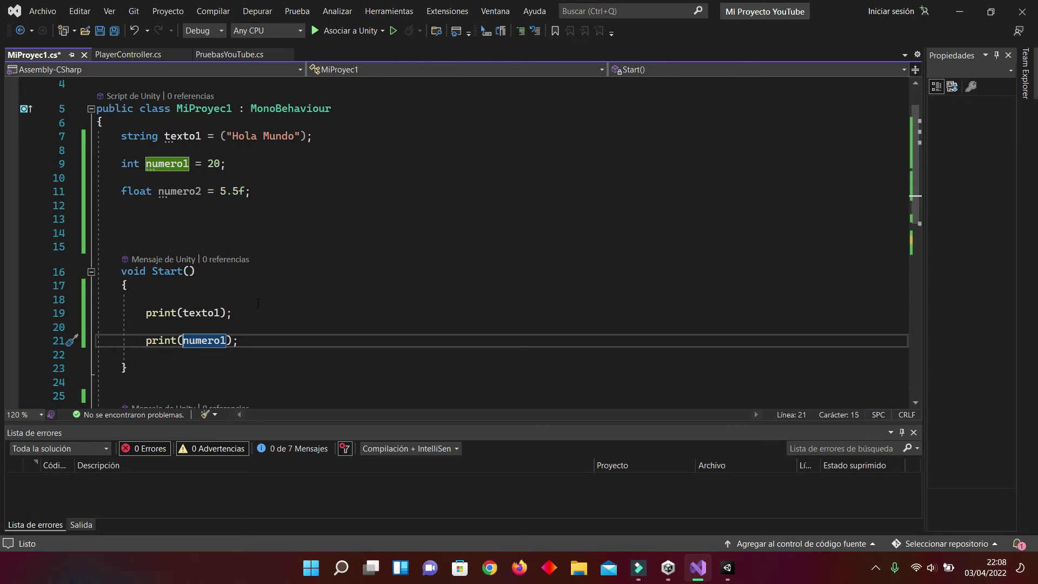
Prefix numero1 in the second print with "El número es: " + and save the script
{"action": "type", "text": "\""}
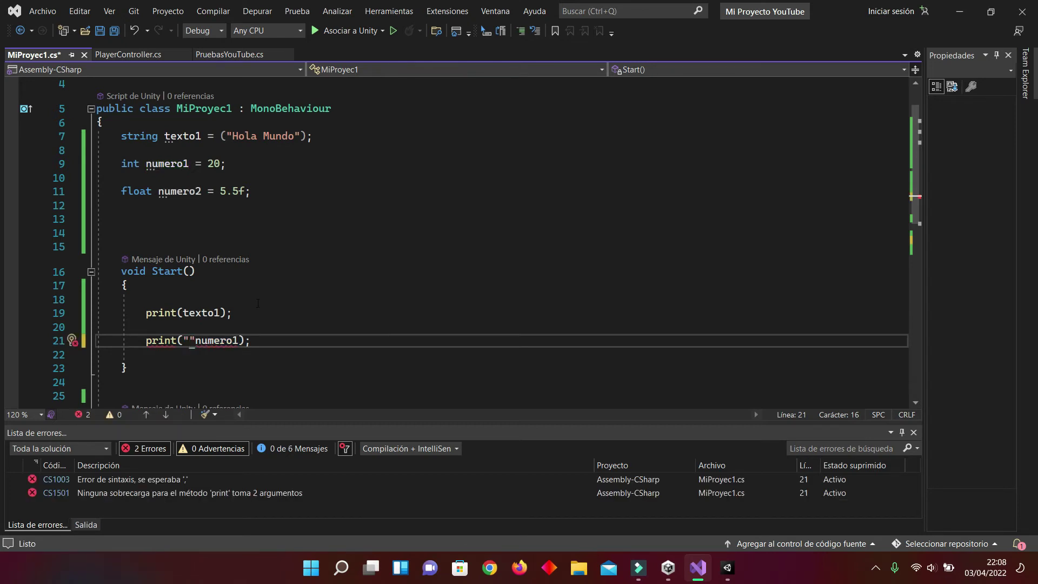
{"action": "type", "text": "El "}
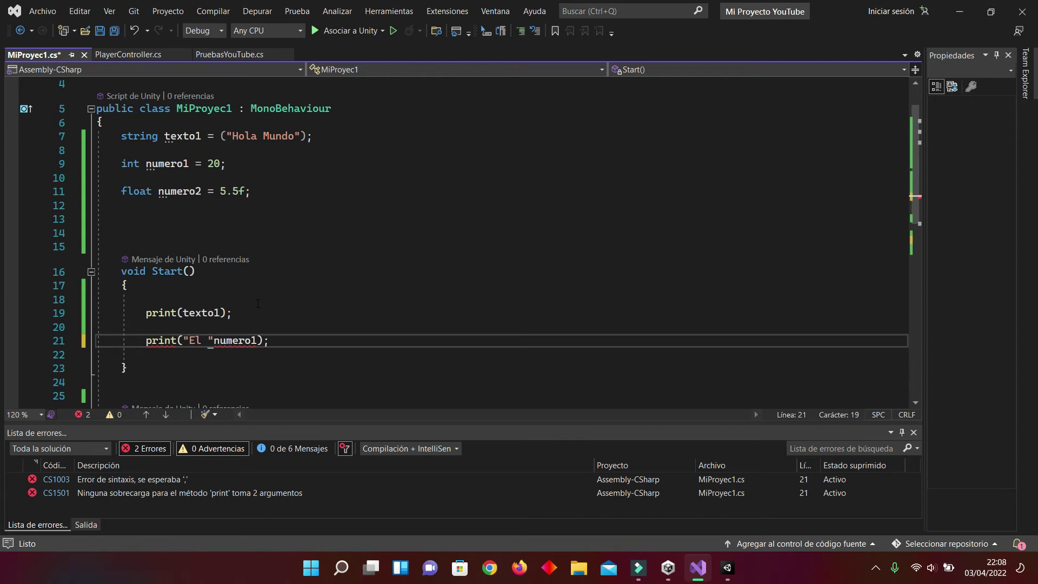
{"action": "type", "text": "n"}
{"action": "type", "text": "úmero es:"}
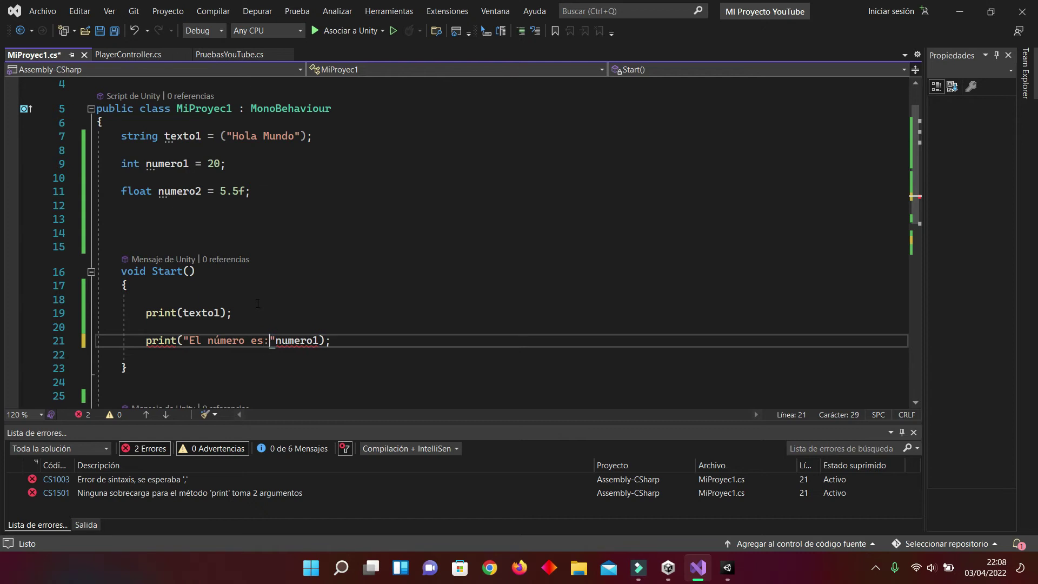
{"action": "key", "text": "Right"}
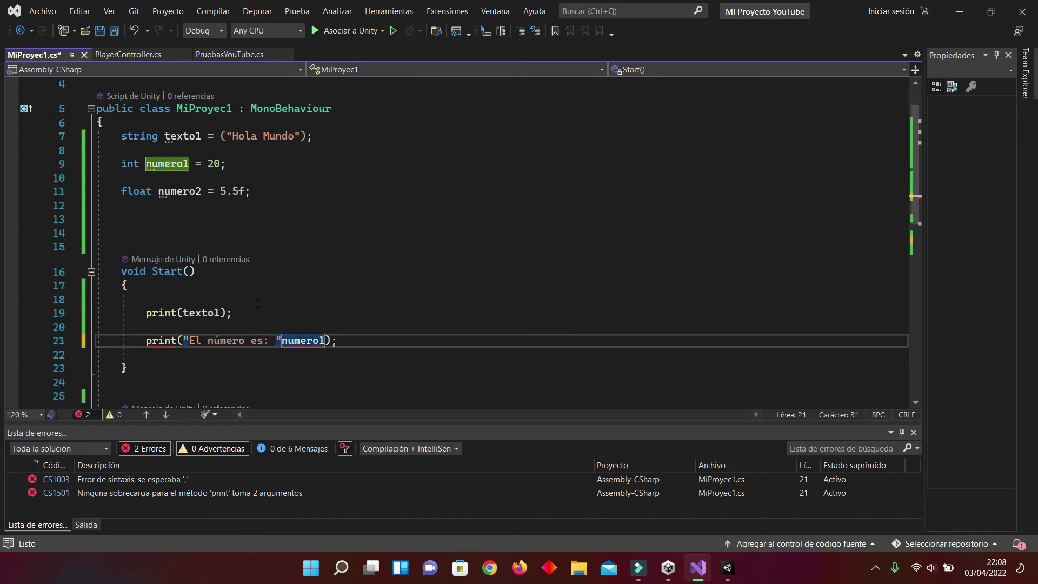
{"action": "type", "text": "+"}
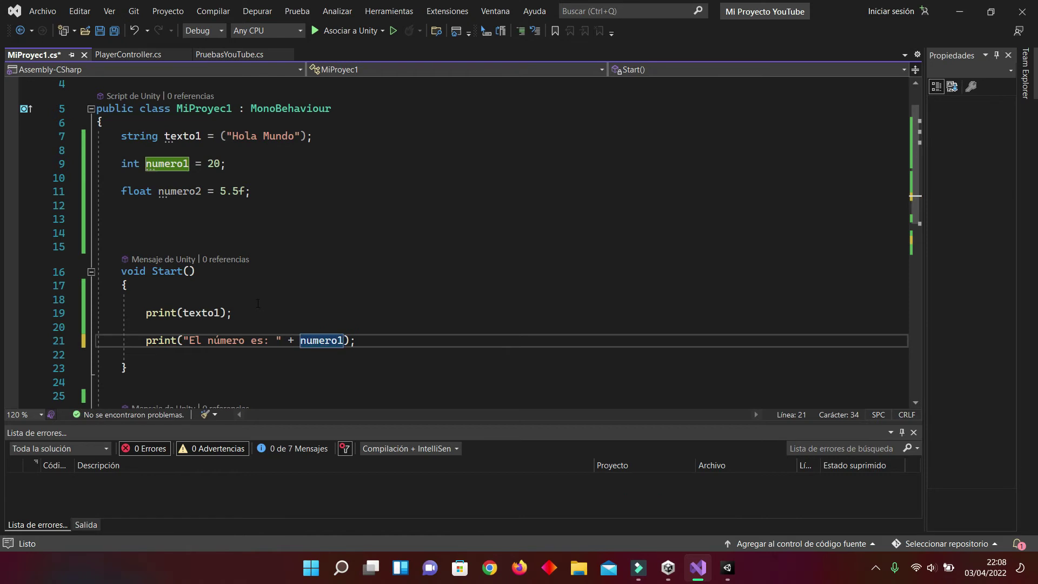
{"action": "key", "text": "ctrl+s"}
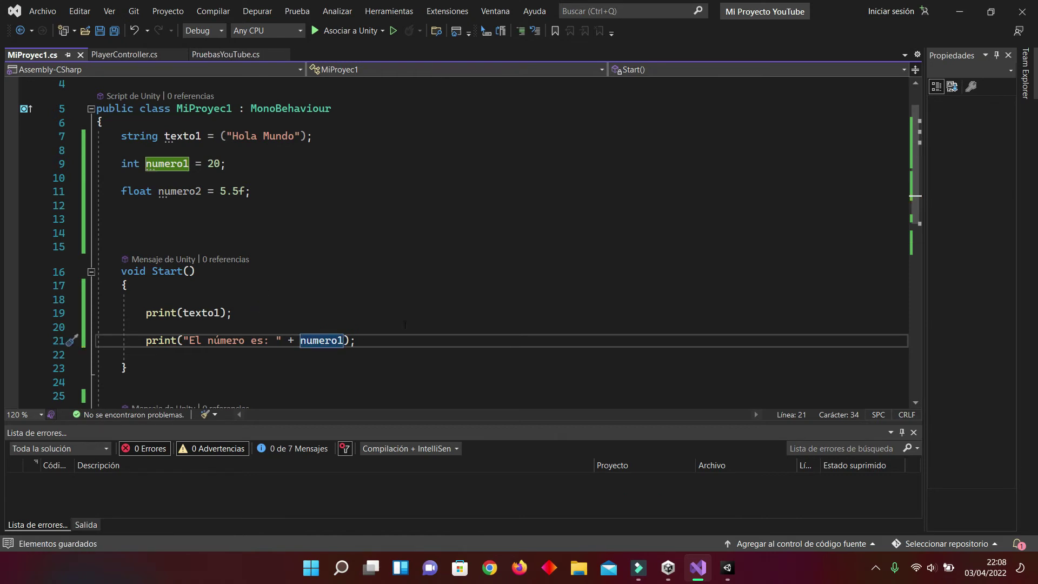
Undo the accidental move of the label text and return to Unity
{"action": "left_click_drag", "start_coordinate": [185, 340], "coordinate": [285, 340]}
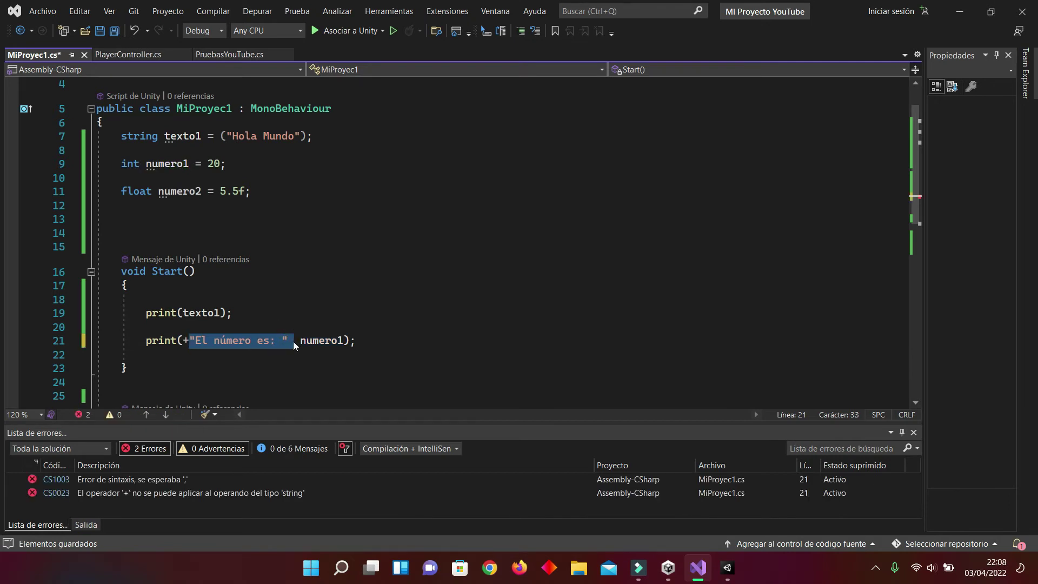
{"action": "key", "text": "ctrl+z"}
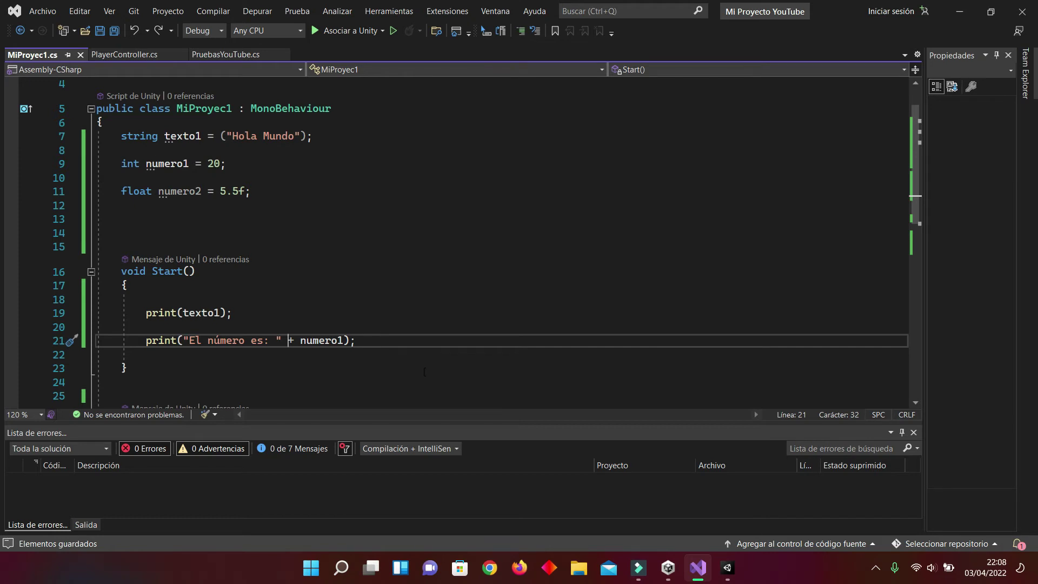
{"action": "left_click", "coordinate": [723, 572]}
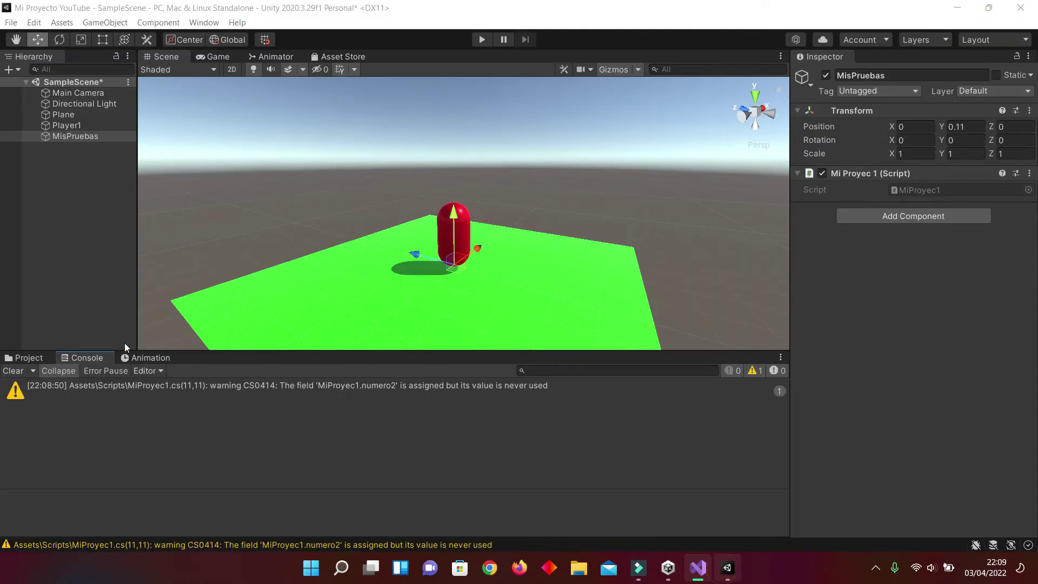
Clear the Console and play the scene, checking it logs 'Hola Mundo' and 'El número es: 20', then stop
{"action": "left_click", "coordinate": [21, 370]}
{"action": "left_click", "coordinate": [482, 39]}
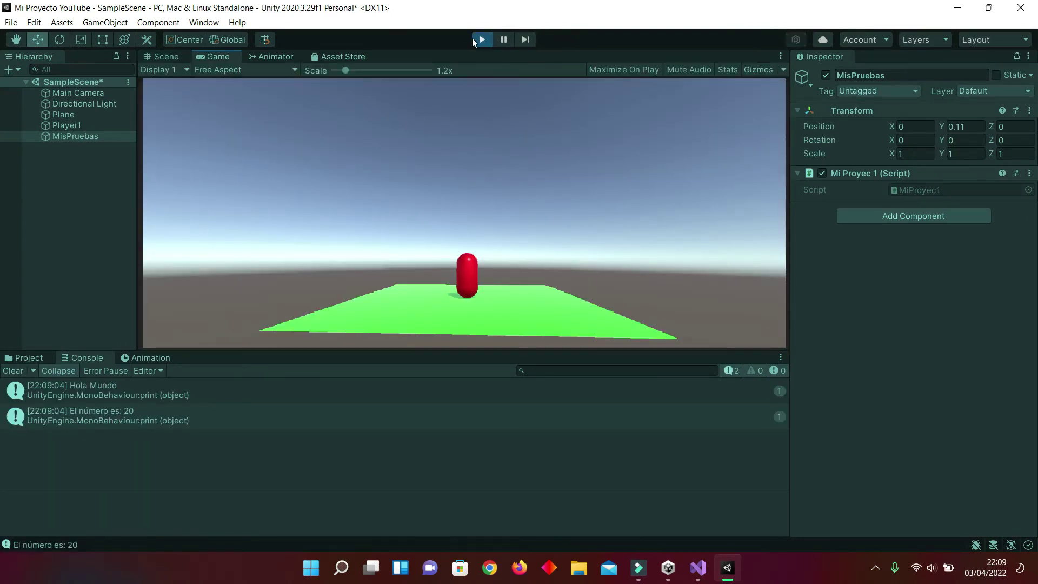
{"action": "left_click", "coordinate": [13, 370]}
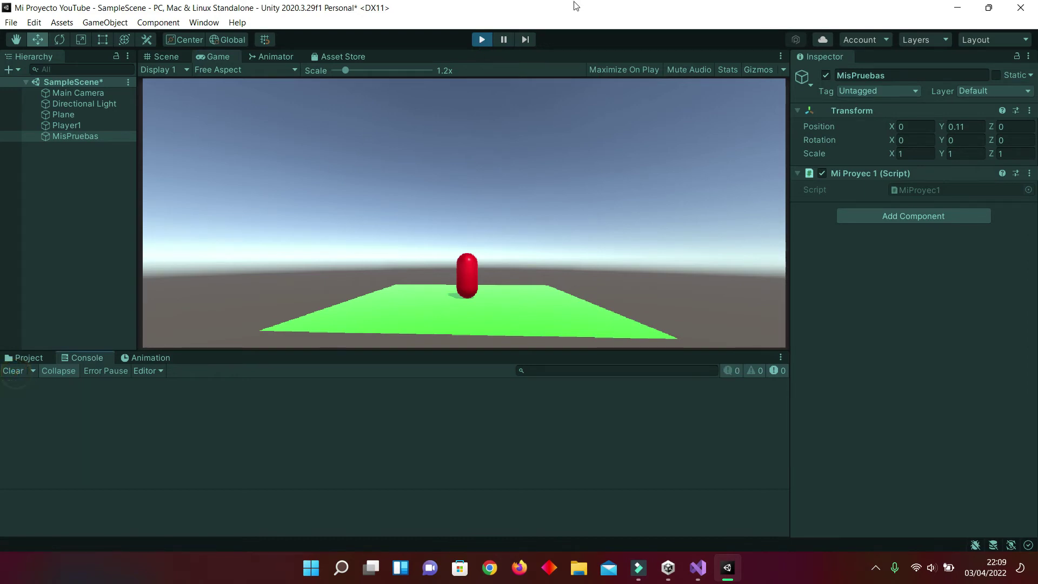
{"action": "left_click", "coordinate": [482, 40]}
Declare numero1 as a public int in MiProyec1.cs, save, and return to Unity
{"action": "left_click", "coordinate": [698, 568]}
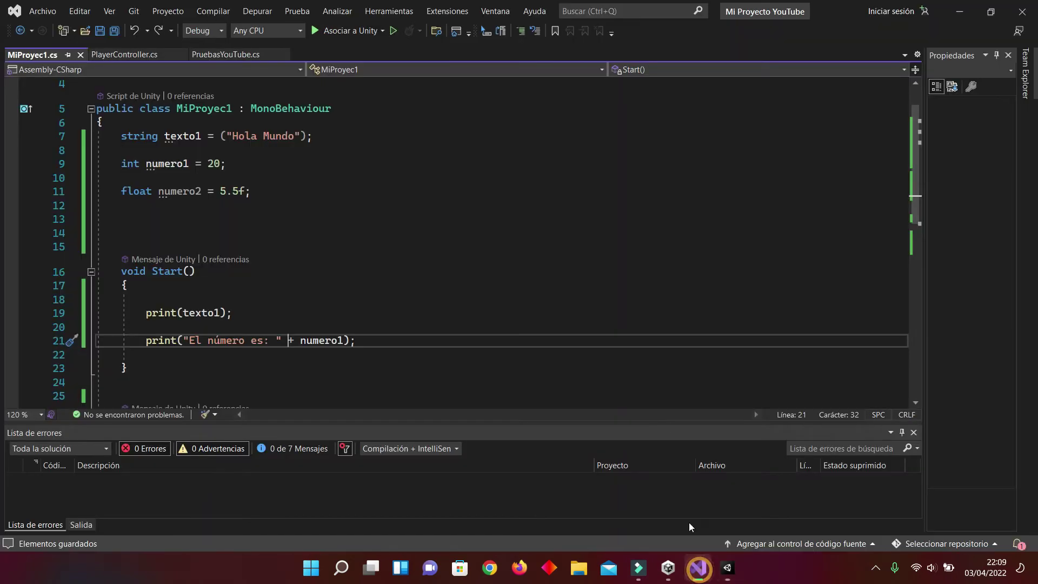
{"action": "mouse_move", "coordinate": [167, 164]}
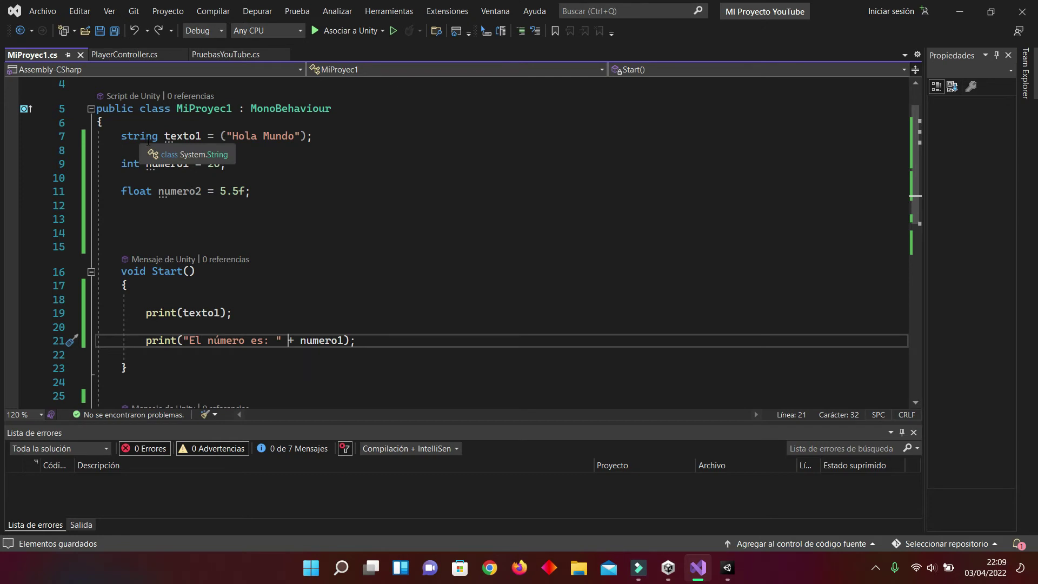
{"action": "left_click", "coordinate": [121, 162]}
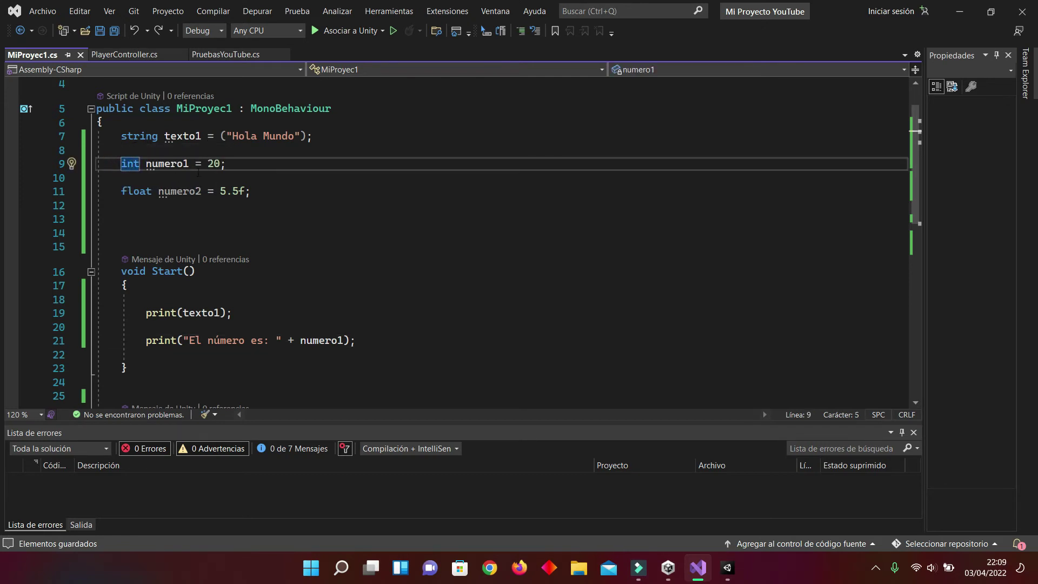
{"action": "type", "text": "public"}
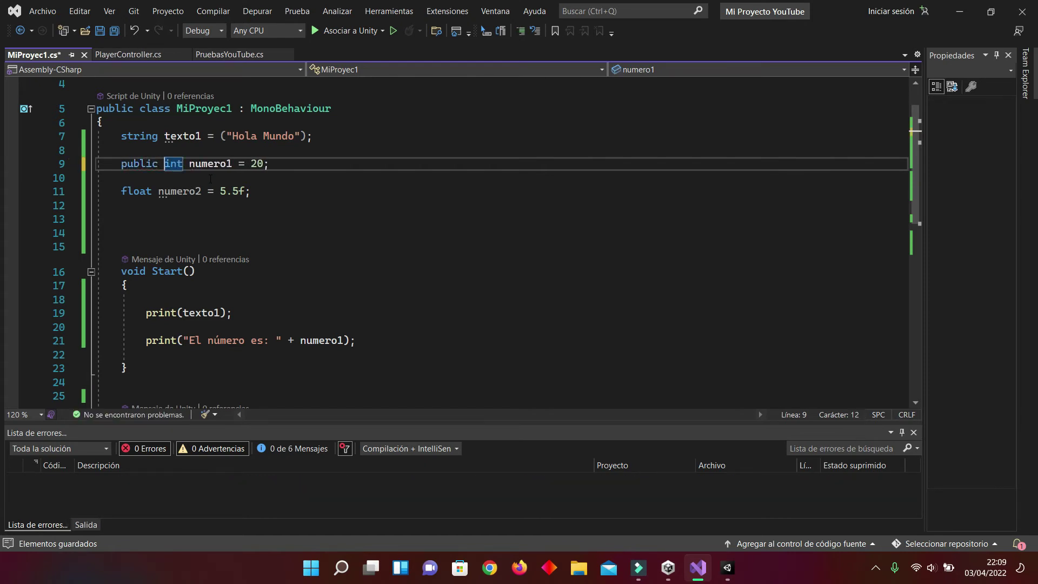
{"action": "key", "text": "ctrl+s"}
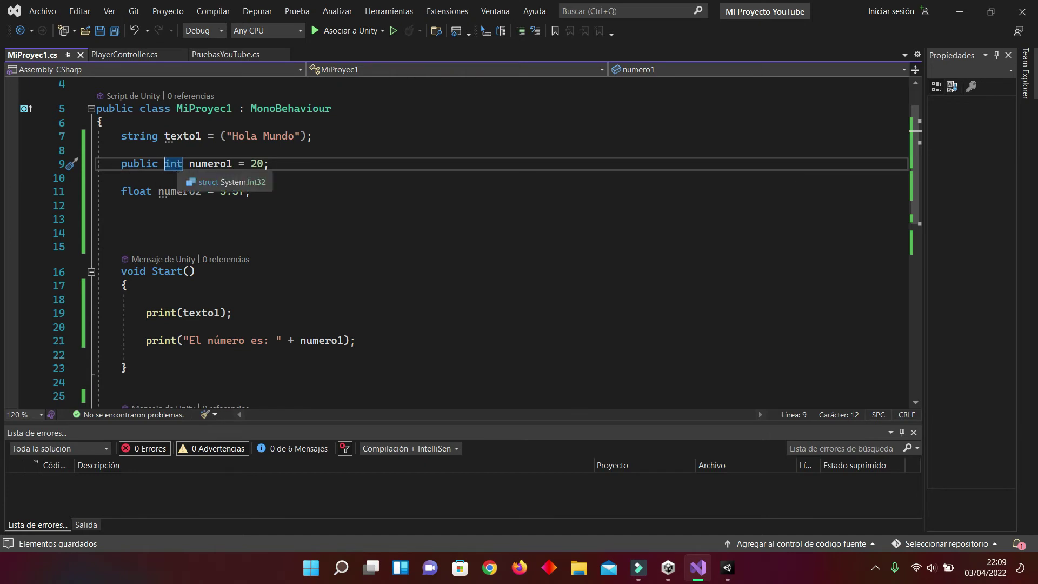
{"action": "left_click", "coordinate": [255, 164]}
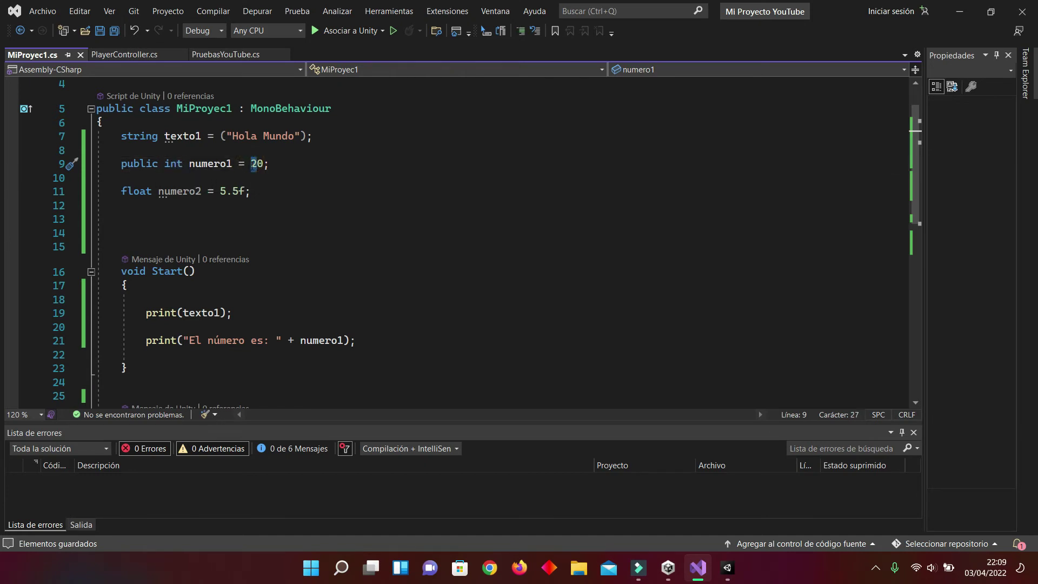
{"action": "left_click", "coordinate": [727, 571]}
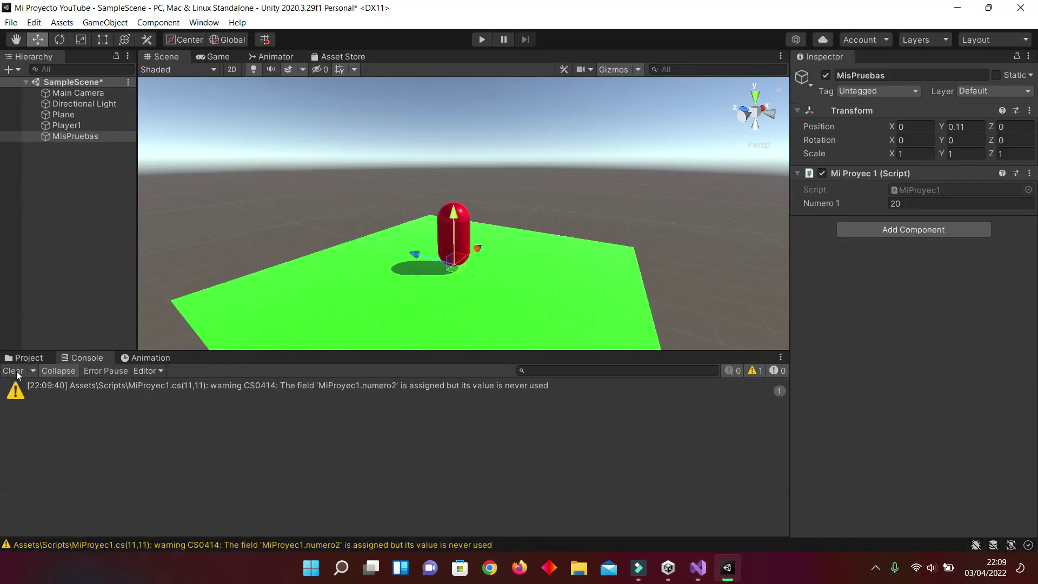
Select MisPruebas, scrub the Numero 1 value in the Inspector, and play the scene
{"action": "left_click", "coordinate": [17, 372]}
{"action": "left_click", "coordinate": [70, 135]}
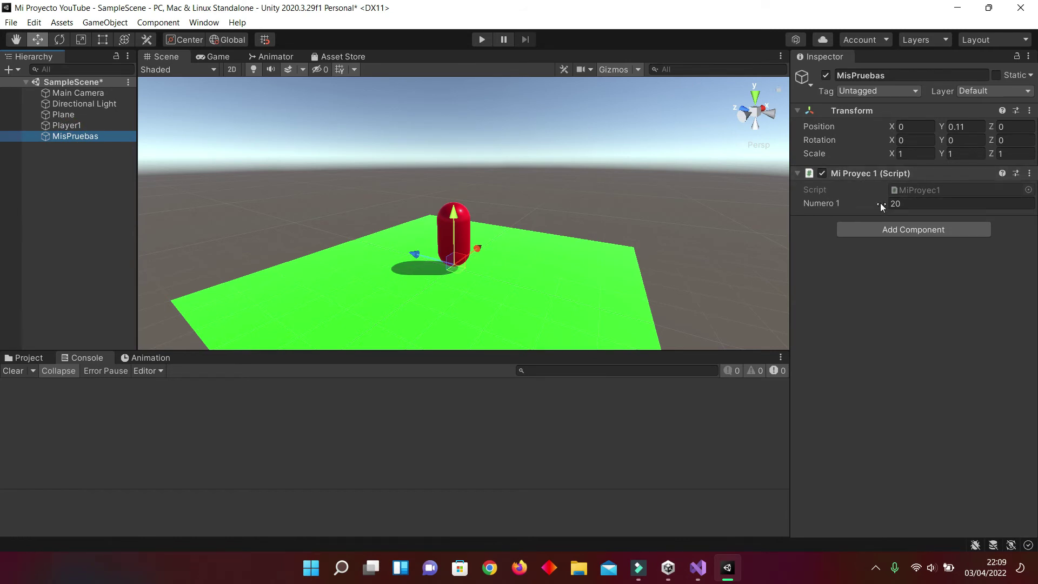
{"action": "left_click_drag", "start_coordinate": [880, 203], "coordinate": [874, 205]}
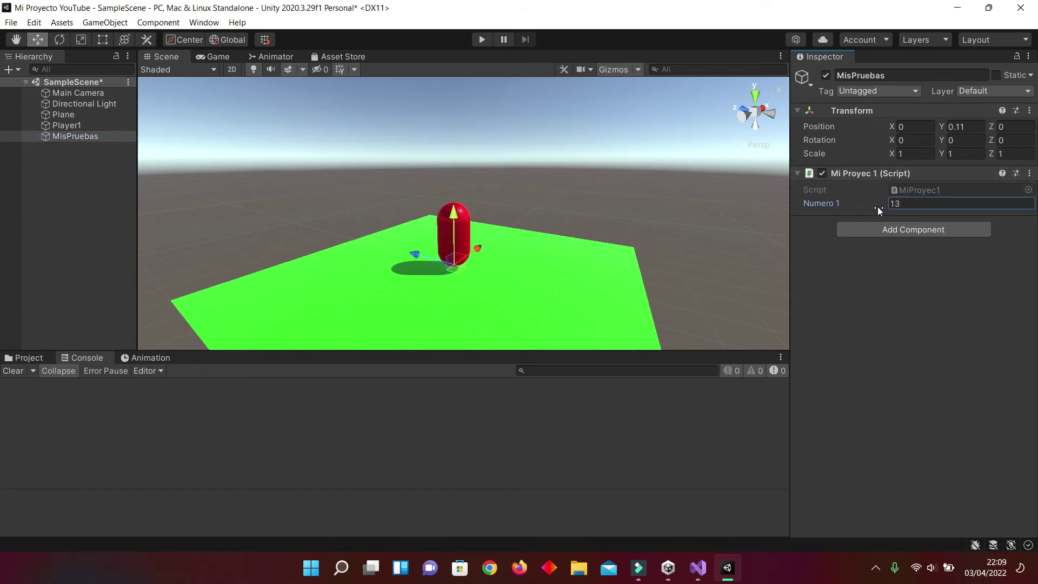
{"action": "left_click_drag", "start_coordinate": [906, 207], "coordinate": [861, 215]}
{"action": "left_click", "coordinate": [478, 40]}
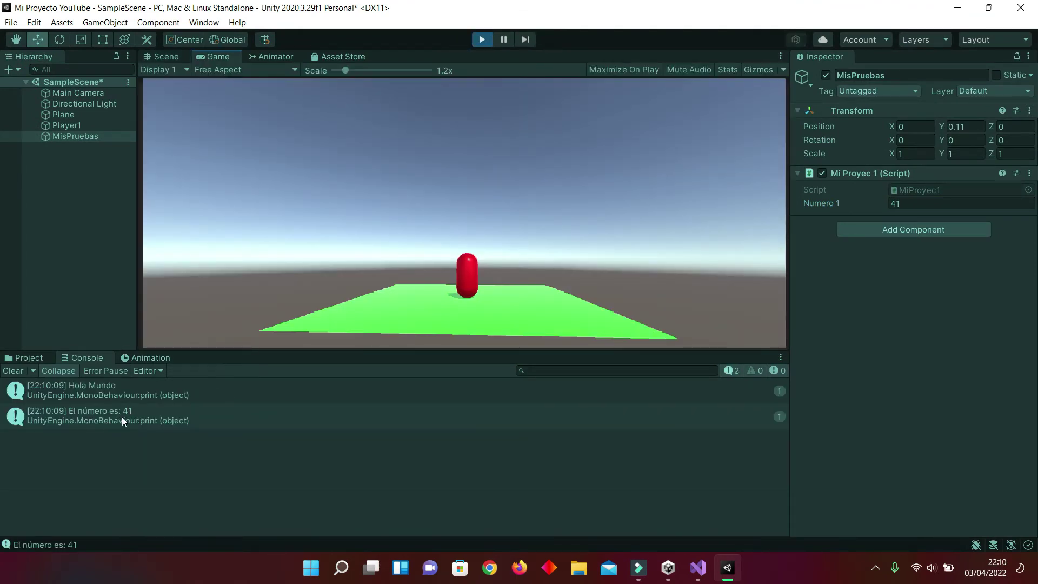
Try 45 during play, then set Numero 1 to 50 and confirm the Console logs 'El número es: 50'
{"action": "left_click", "coordinate": [883, 203]}
{"action": "type", "text": "45"}
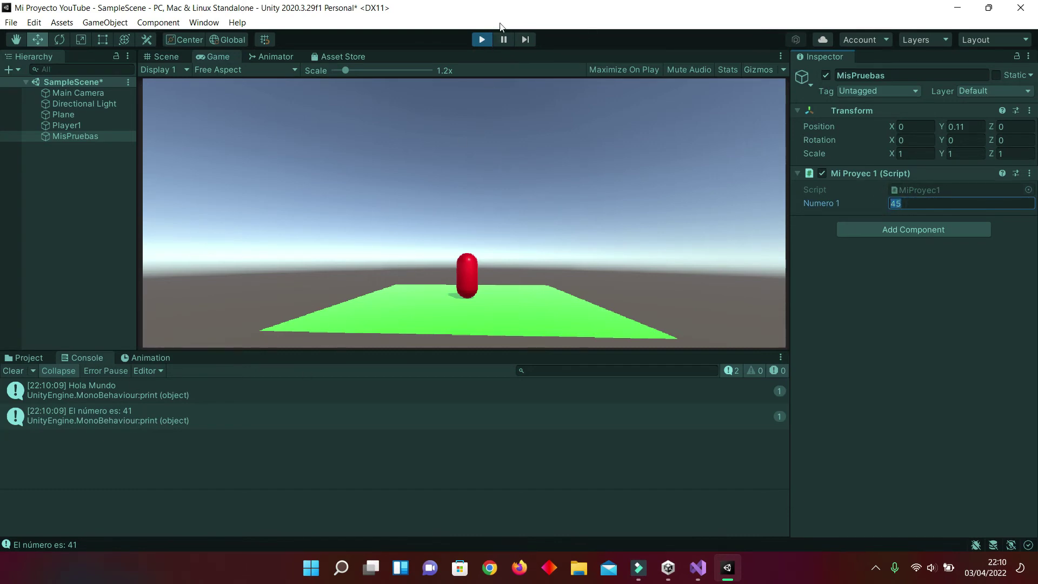
{"action": "left_click", "coordinate": [482, 38]}
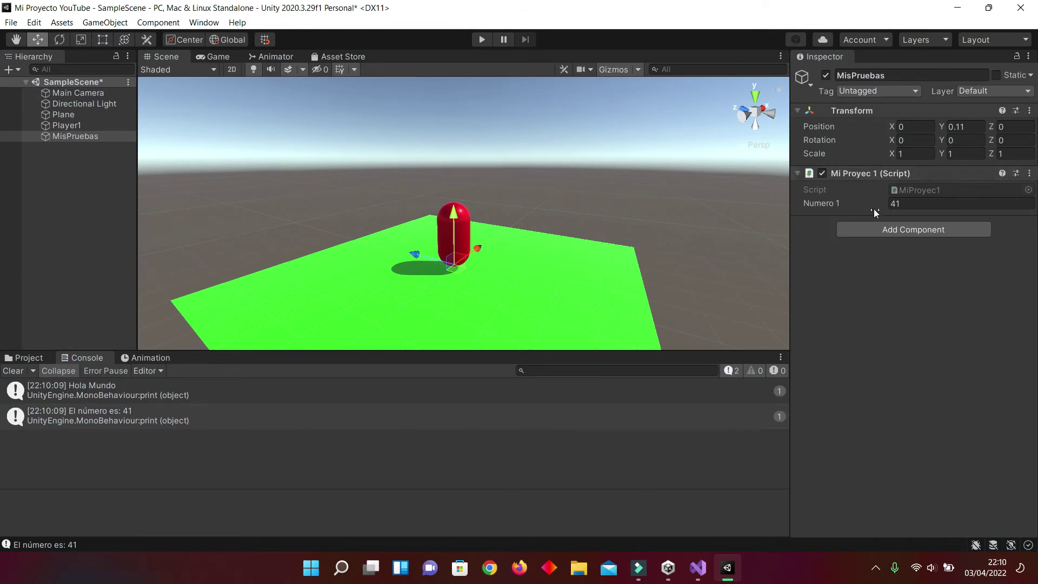
{"action": "left_click", "coordinate": [915, 201]}
{"action": "type", "text": "50"}
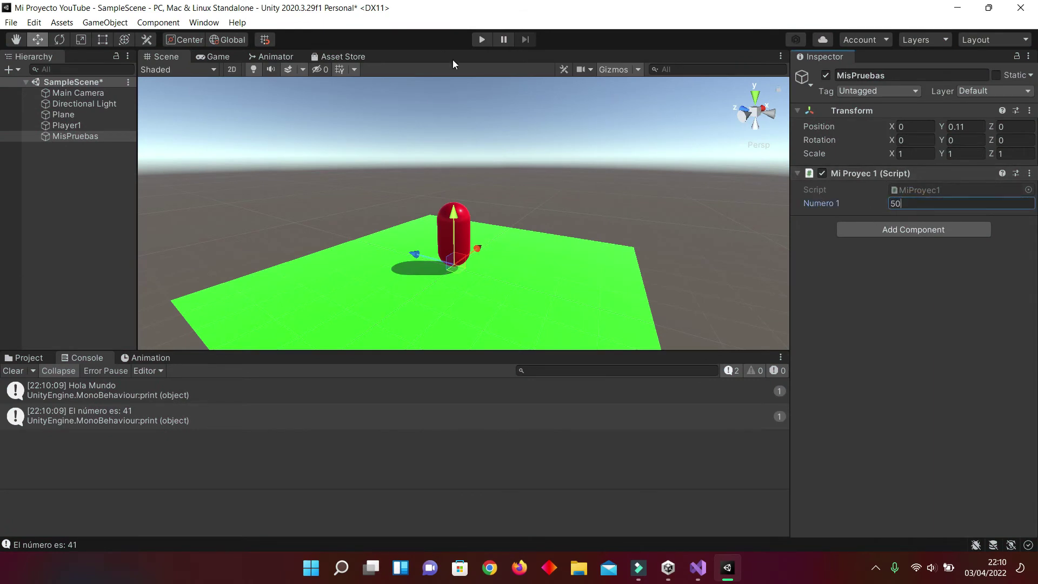
{"action": "left_click", "coordinate": [481, 39]}
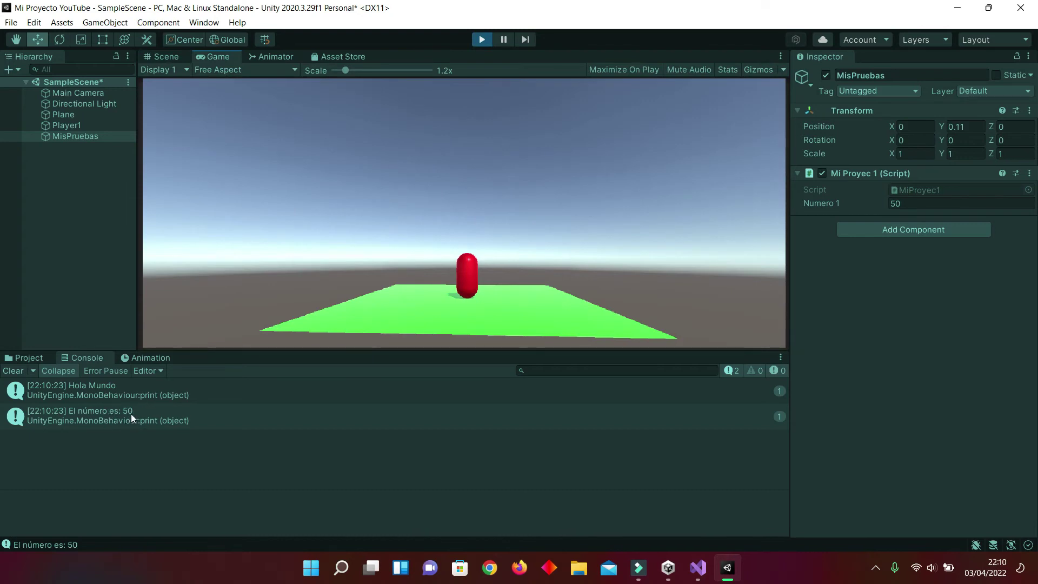
{"action": "left_click", "coordinate": [125, 413]}
{"action": "left_click", "coordinate": [482, 39]}
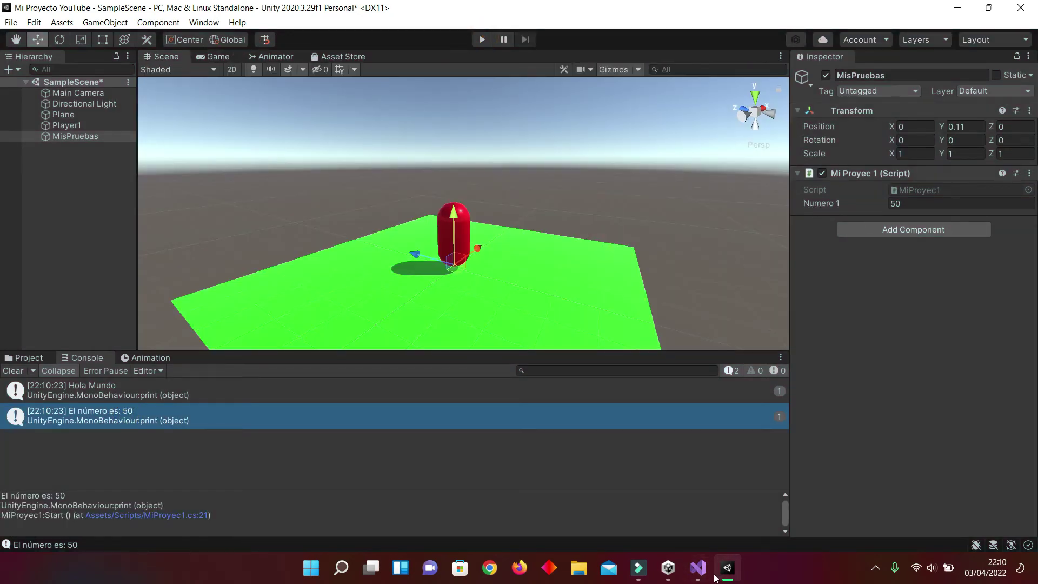
{"action": "mouse_move", "coordinate": [698, 568]}
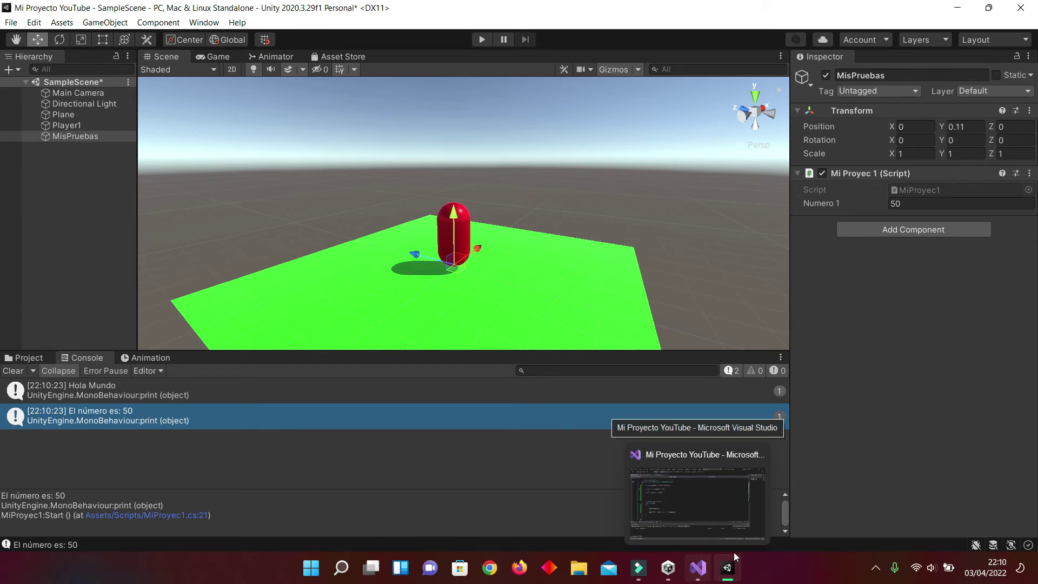
Add print(numero2); on a new line after the numero1 print in Start
{"action": "left_click", "coordinate": [697, 497]}
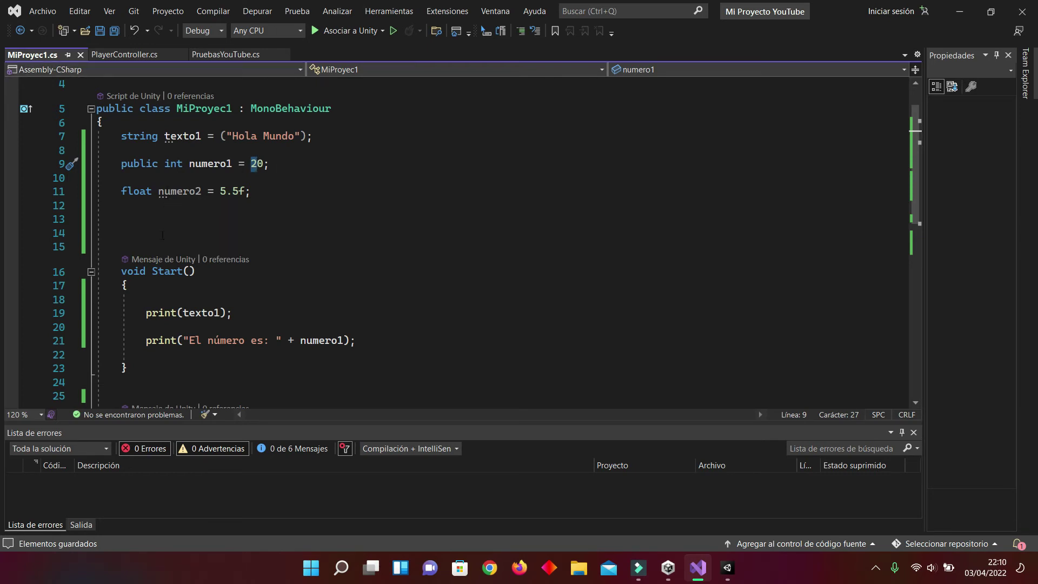
{"action": "scroll", "coordinate": [663, 235], "scroll_direction": "down", "scroll_amount": 1}
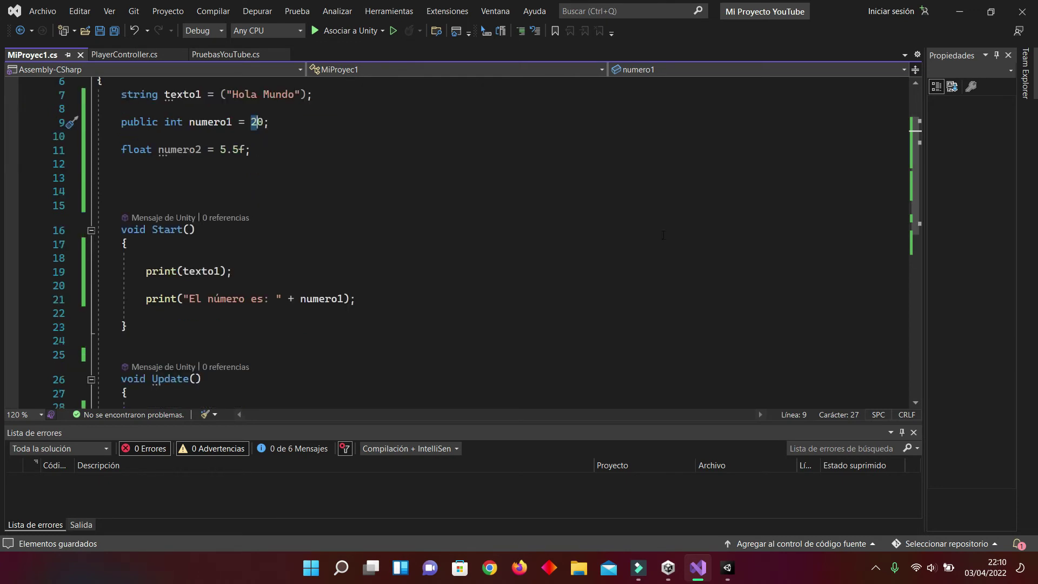
{"action": "left_click", "coordinate": [368, 295]}
{"action": "key", "text": "Return"}
{"action": "key", "text": "Return"}
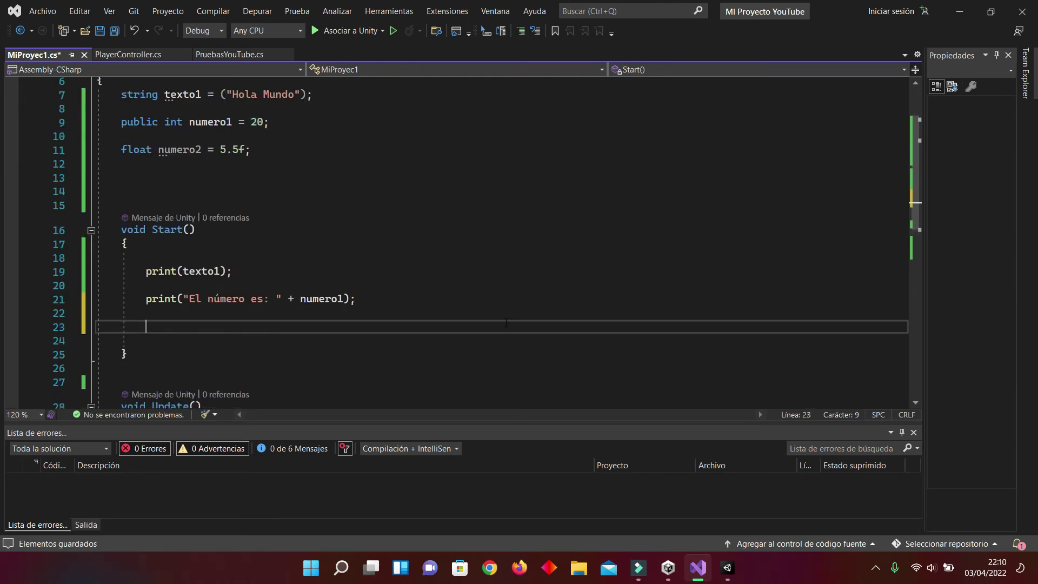
{"action": "type", "text": "print"}
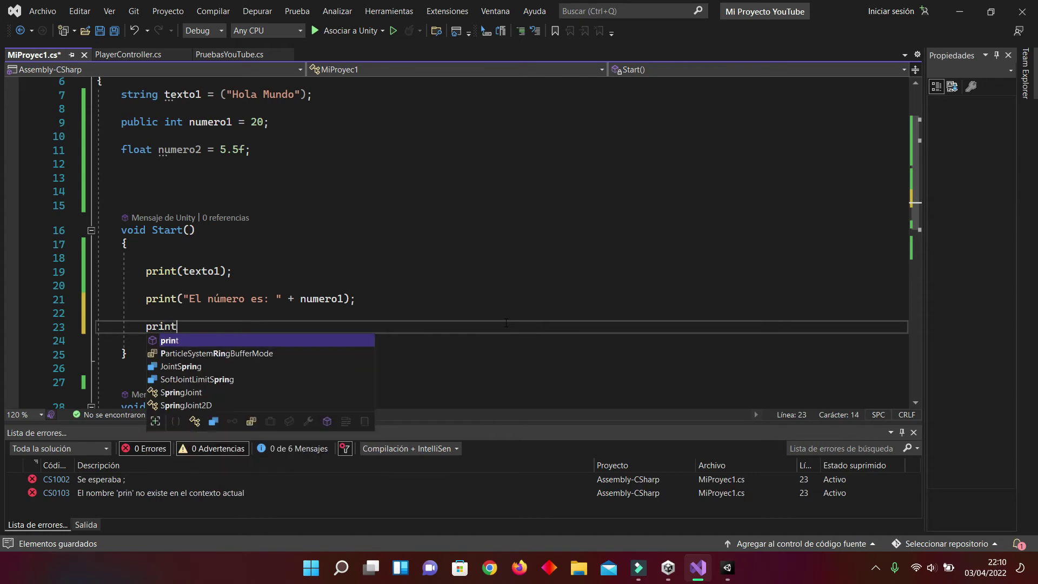
{"action": "type", "text": "(n"}
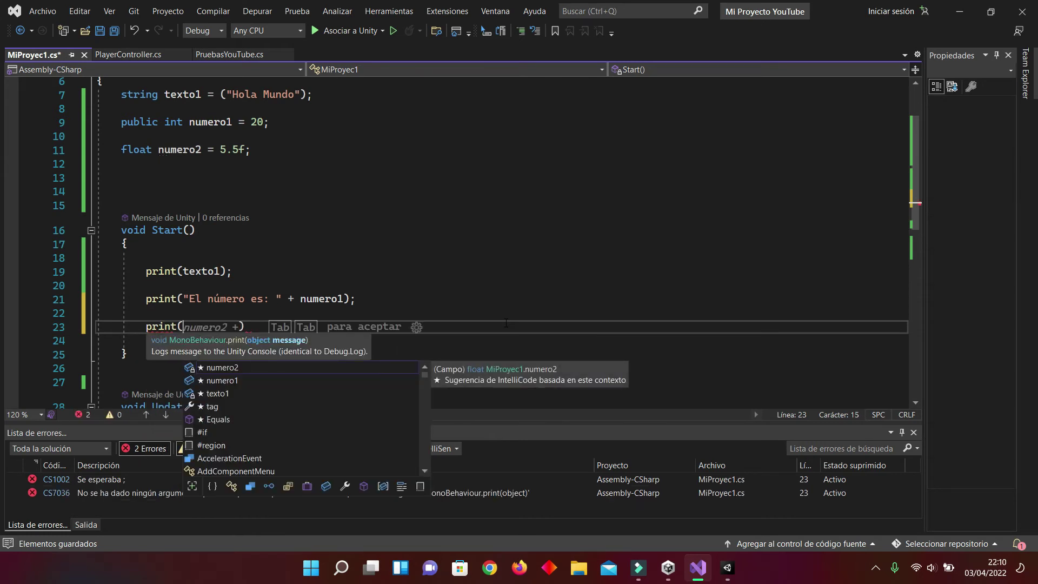
{"action": "type", "text": "umero2"}
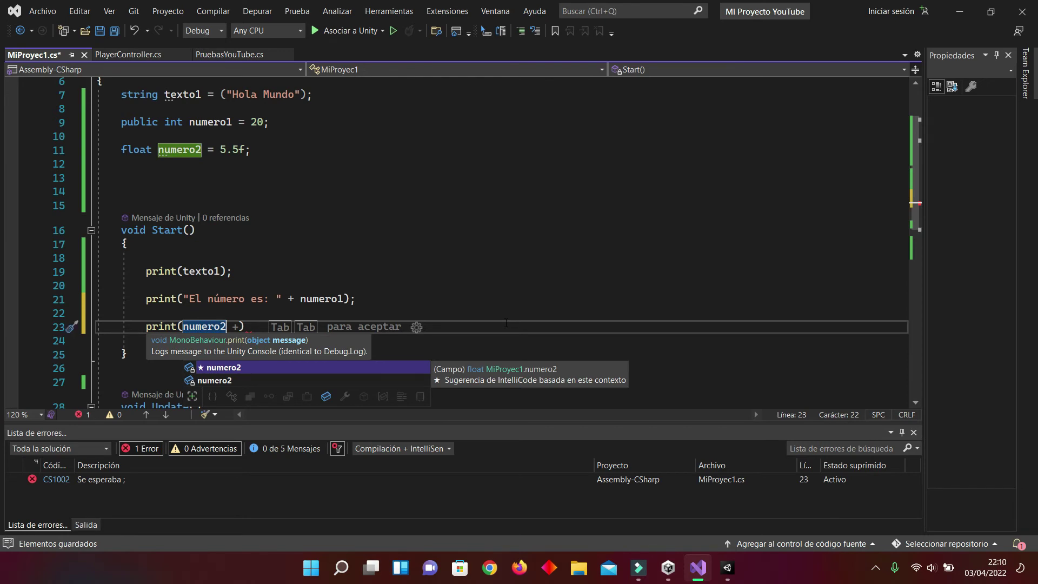
{"action": "type", "text": ");"}
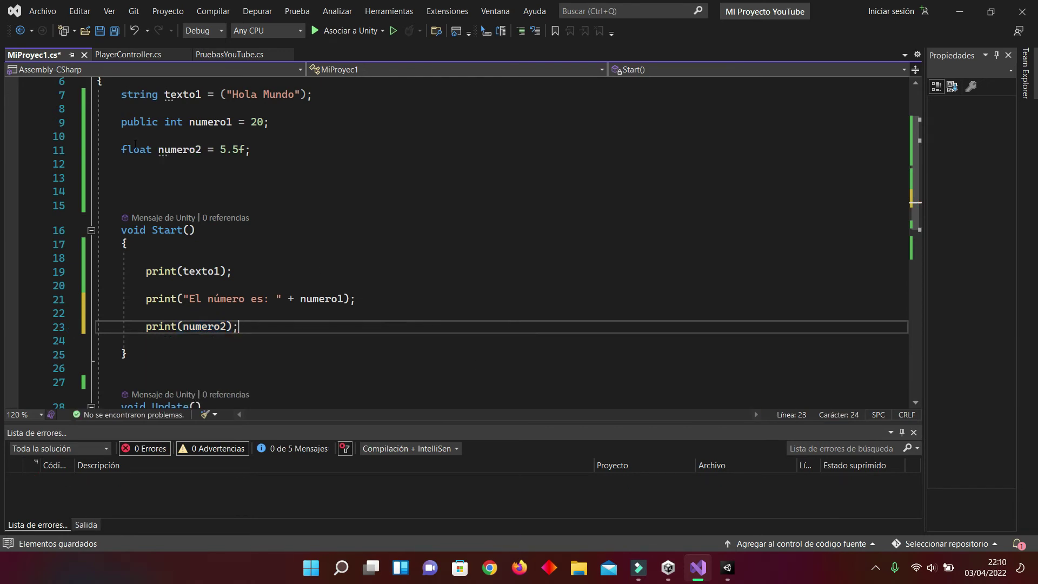
Make numero2 a public float and switch back to Unity
{"action": "left_click", "coordinate": [123, 150]}
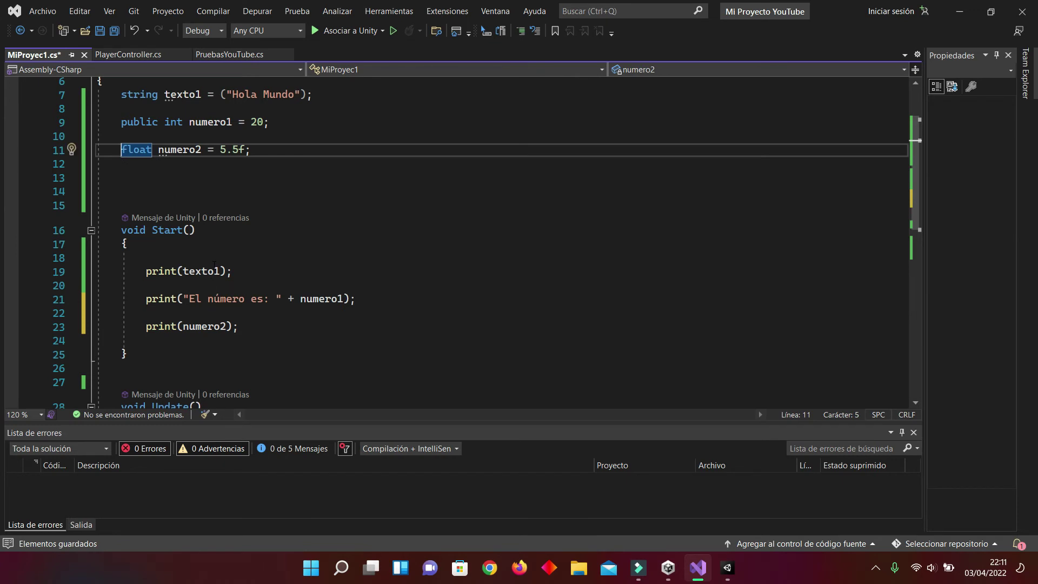
{"action": "type", "text": "public"}
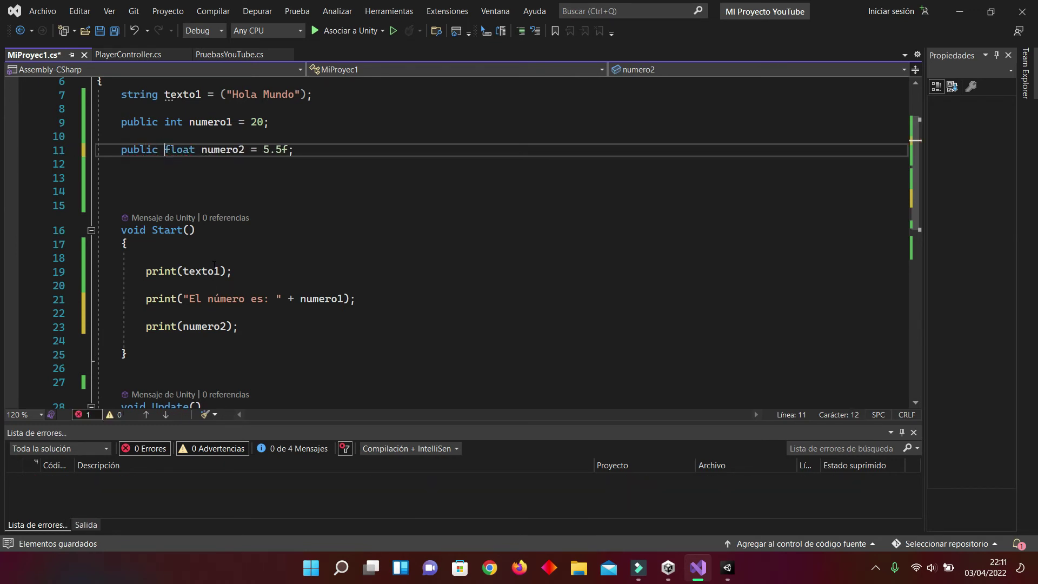
{"action": "left_click", "coordinate": [729, 571]}
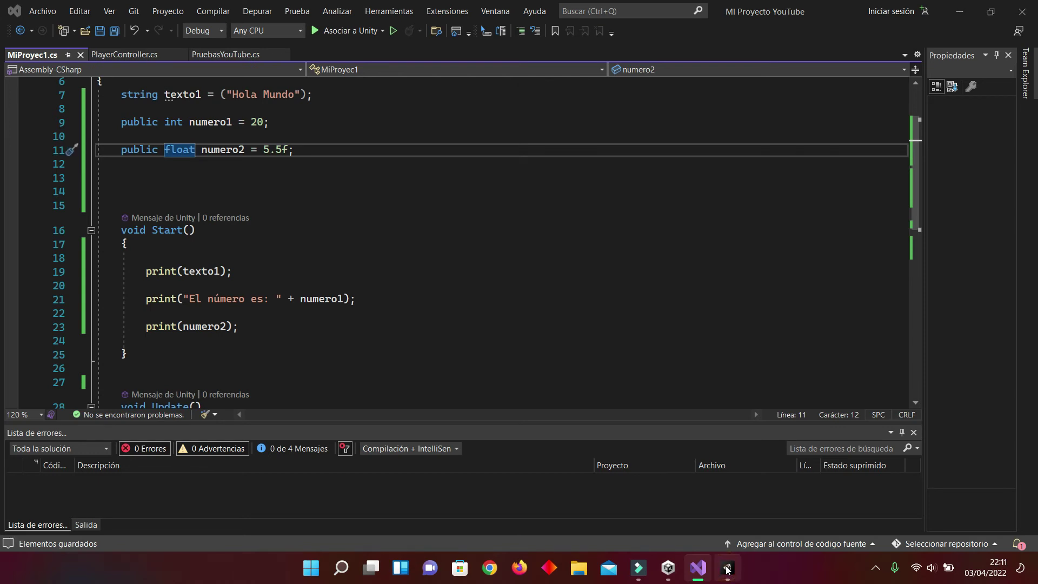
Clear the Console and run the scene to check the printed values
{"action": "left_click", "coordinate": [728, 570]}
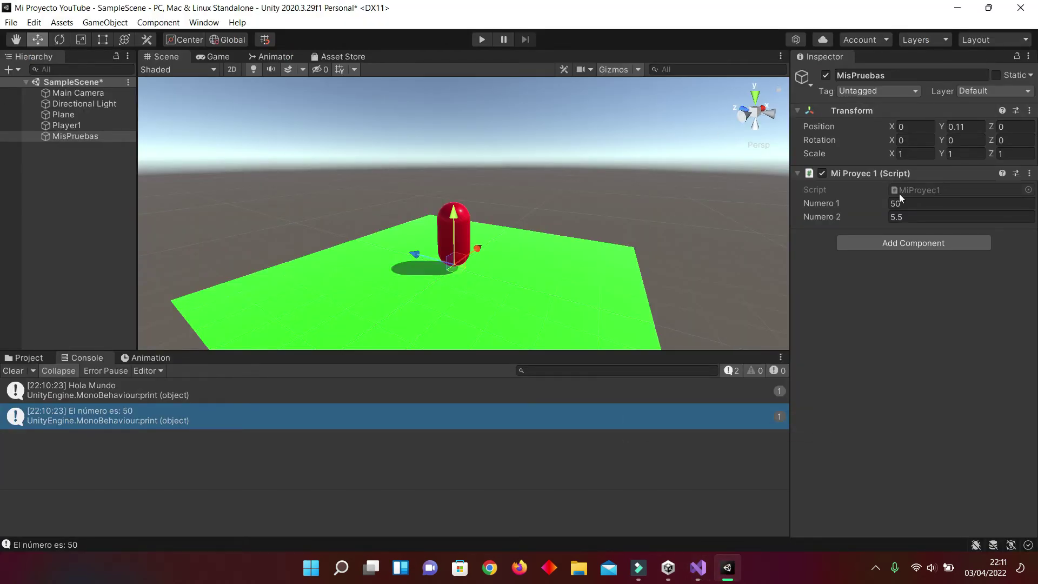
{"action": "left_click", "coordinate": [15, 372]}
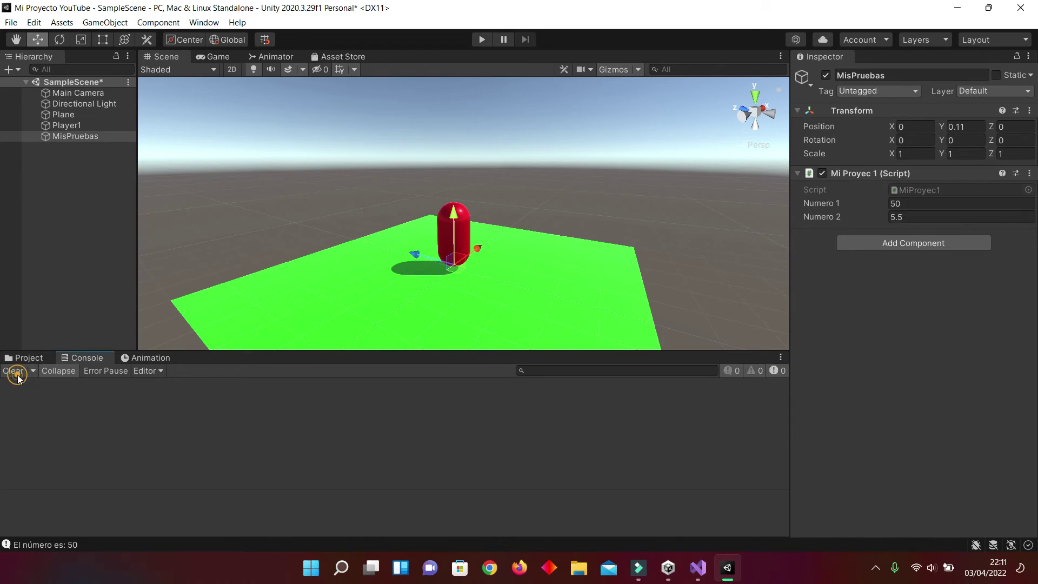
{"action": "left_click", "coordinate": [482, 40]}
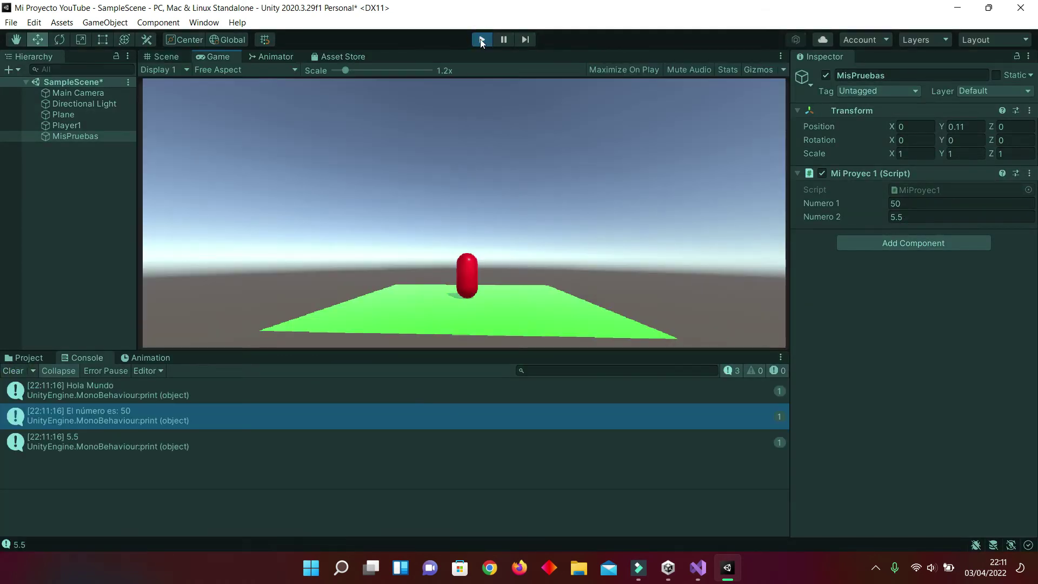
{"action": "left_click", "coordinate": [482, 40]}
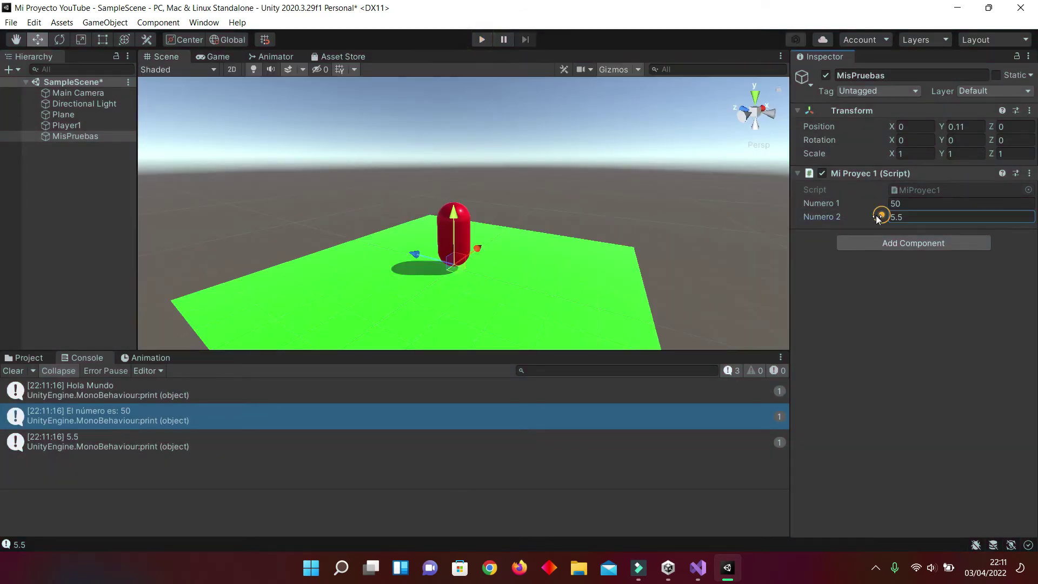
Scrub Numero 2 lower and replay the scene, then set Numero 2 to 0.1
{"action": "mouse_move", "coordinate": [860, 215]}
{"action": "left_mouse_down"}
{"action": "mouse_move", "coordinate": [839, 215]}
{"action": "mouse_move", "coordinate": [881, 215]}
{"action": "mouse_move", "coordinate": [812, 219]}
{"action": "left_mouse_up"}
{"action": "left_click", "coordinate": [478, 40]}
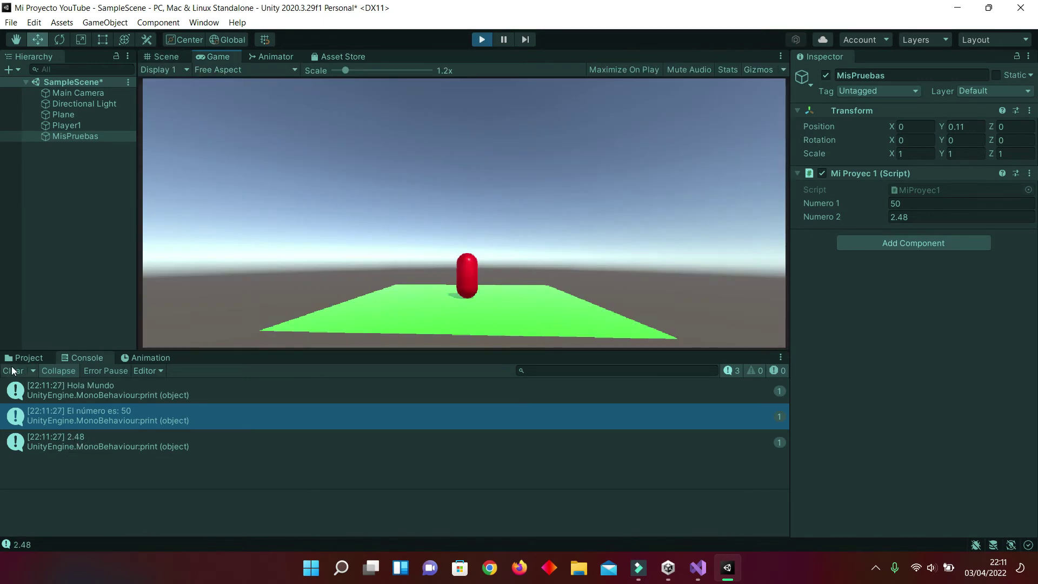
{"action": "left_click", "coordinate": [13, 370]}
{"action": "left_click", "coordinate": [478, 40]}
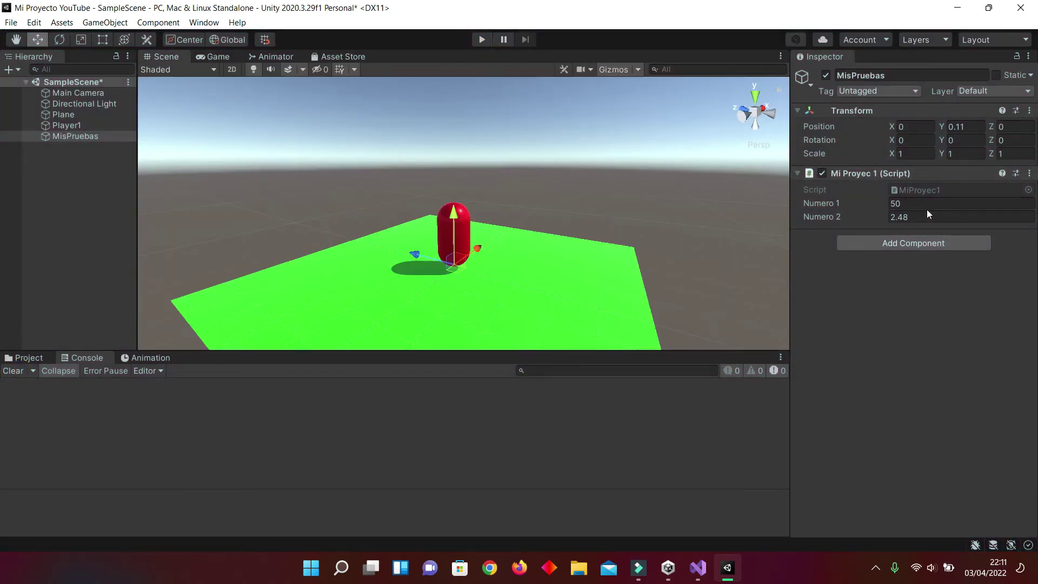
{"action": "left_click", "coordinate": [919, 217]}
{"action": "type", "text": "0.1"}
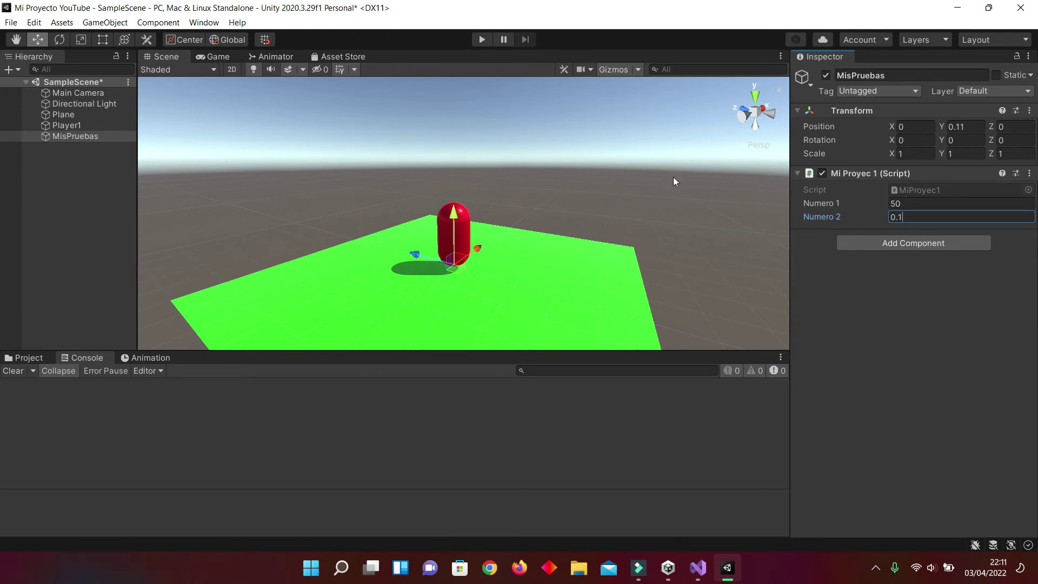
{"action": "left_click", "coordinate": [702, 568]}
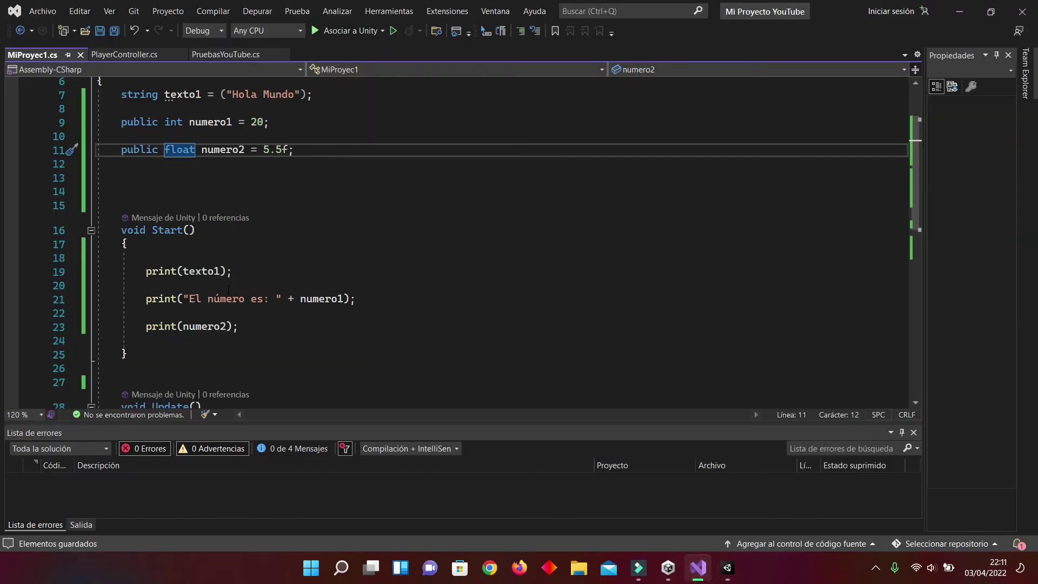
Add double numero3 = 0.01; on a new line below numero2 and save
{"action": "scroll", "coordinate": [329, 165], "scroll_direction": "up", "scroll_amount": 1}
{"action": "left_click", "coordinate": [309, 189]}
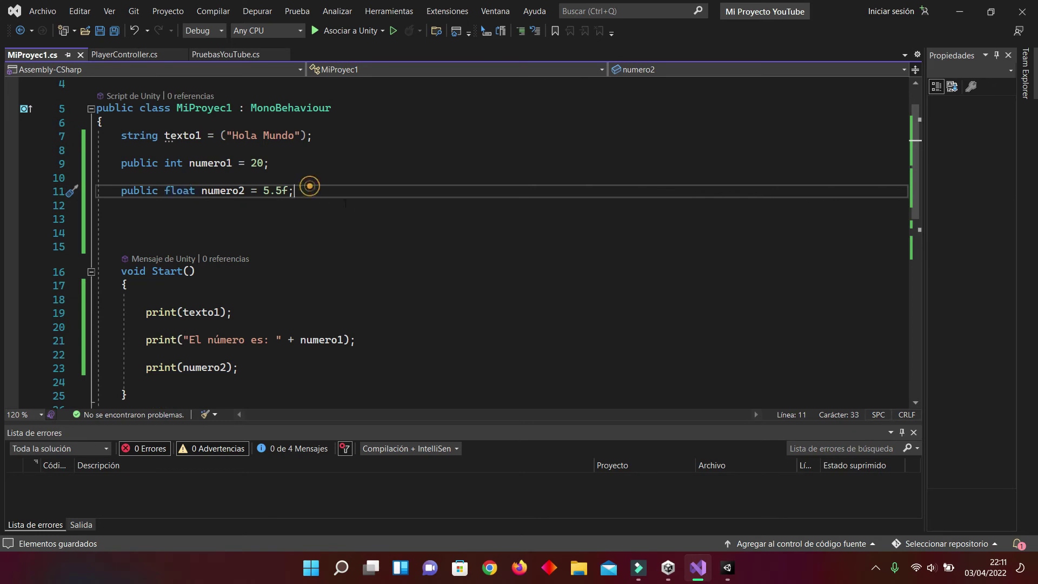
{"action": "key", "text": "Return"}
{"action": "key", "text": "Return"}
{"action": "type", "text": "doo"}
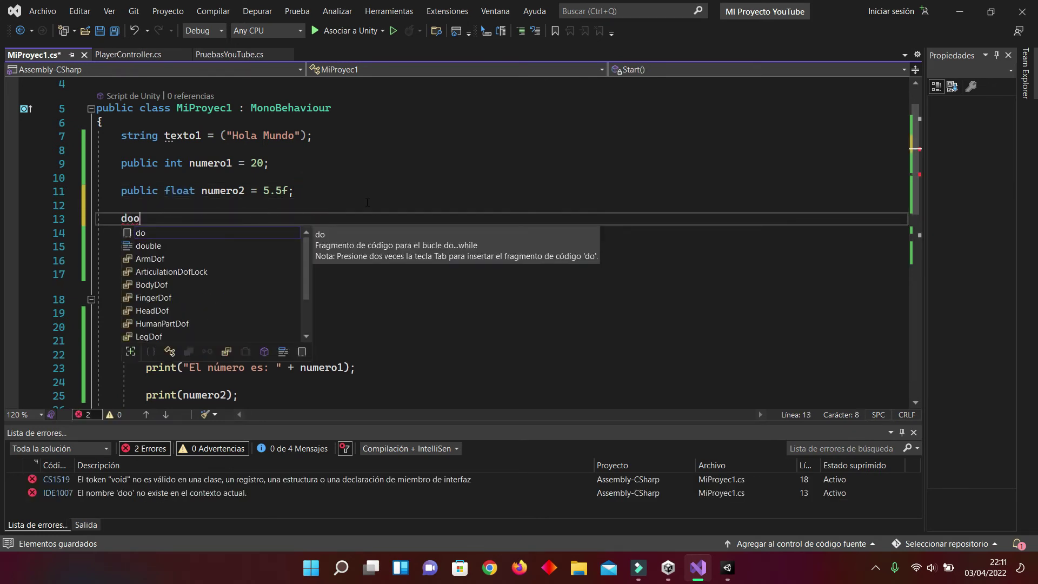
{"action": "double_click", "coordinate": [171, 246]}
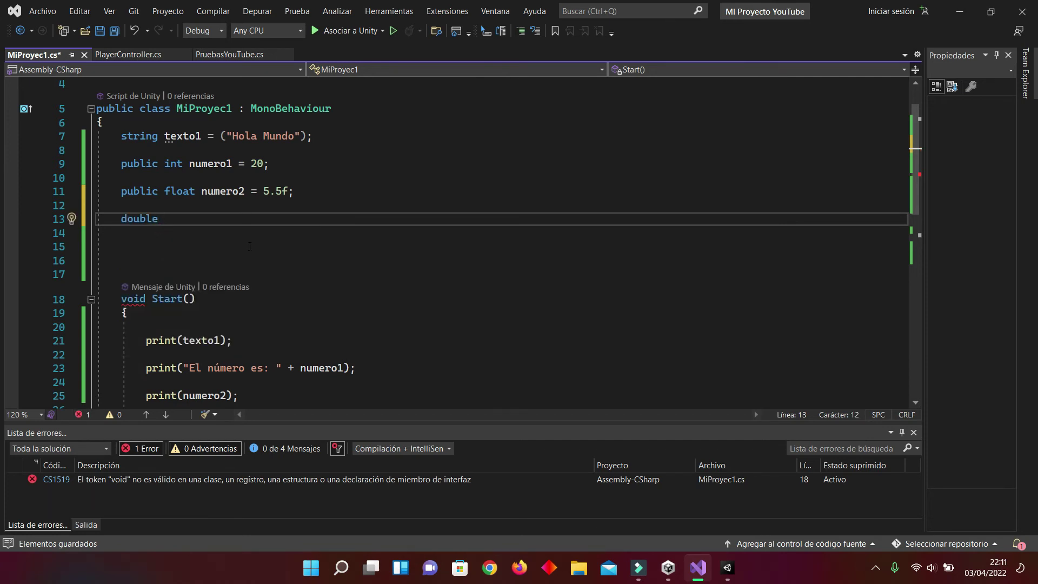
{"action": "type", "text": "numer"}
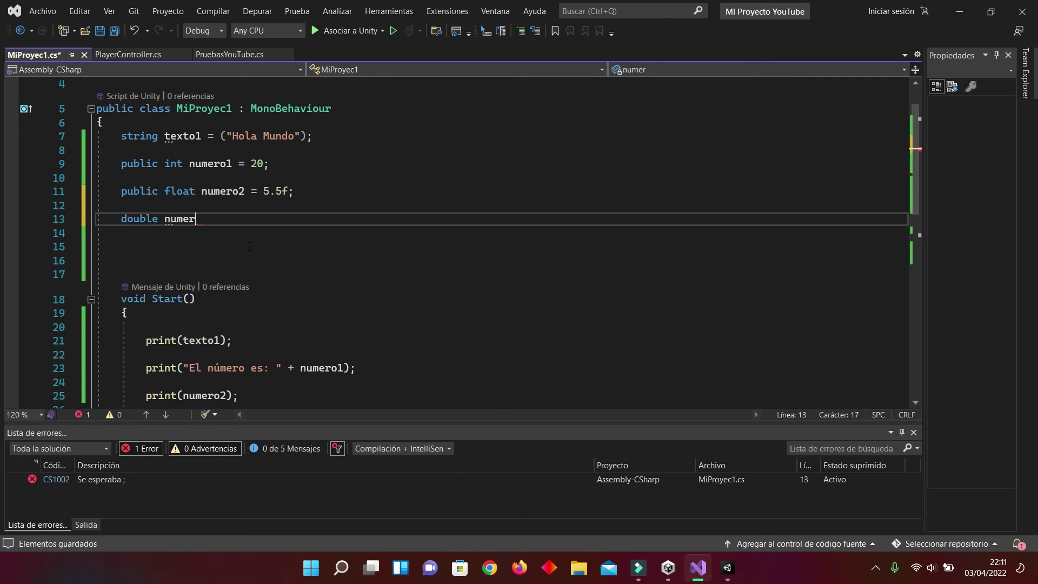
{"action": "type", "text": "o"}
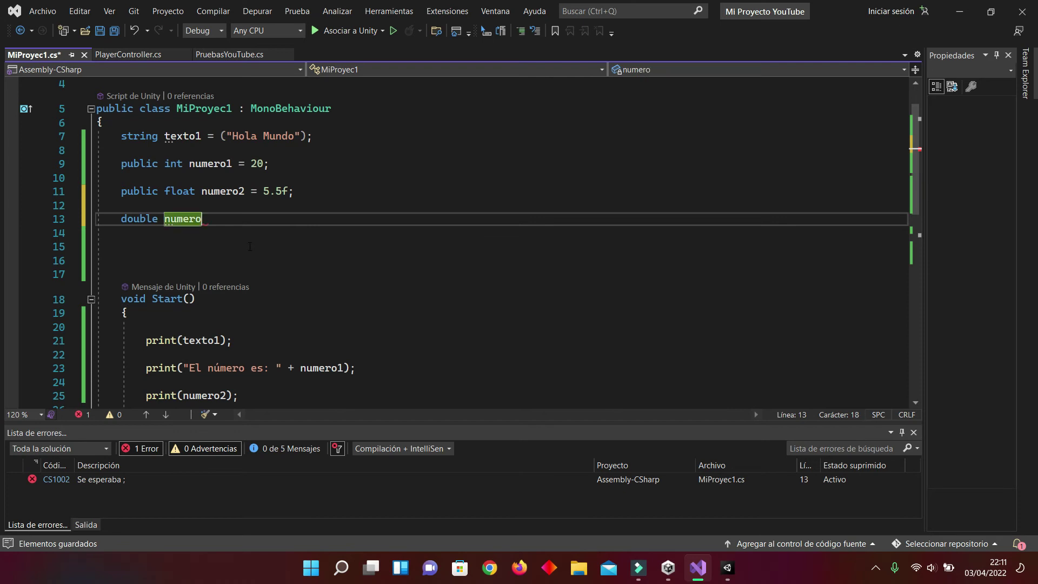
{"action": "type", "text": "3 = "}
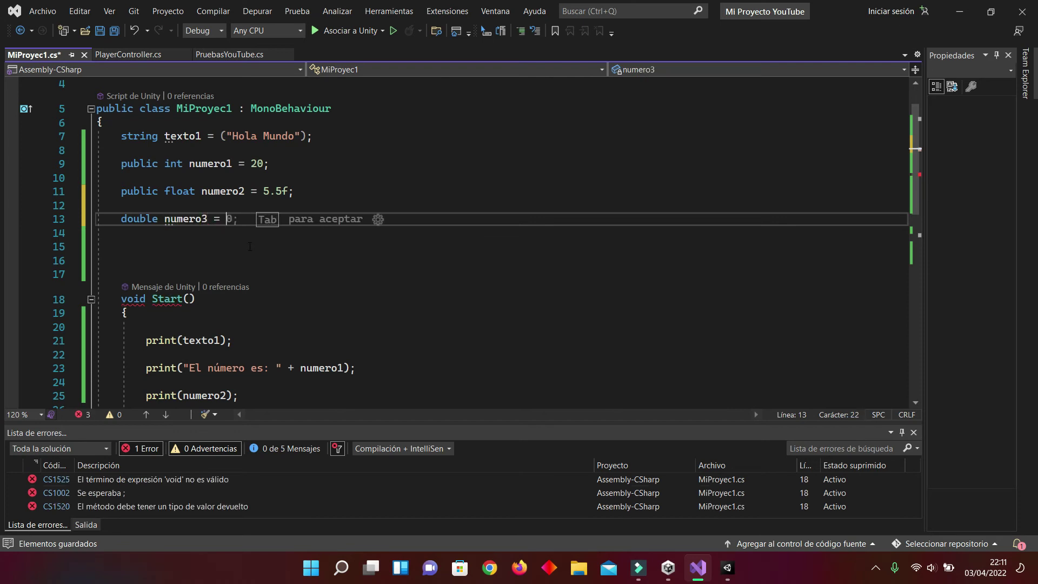
{"action": "type", "text": "0.01"}
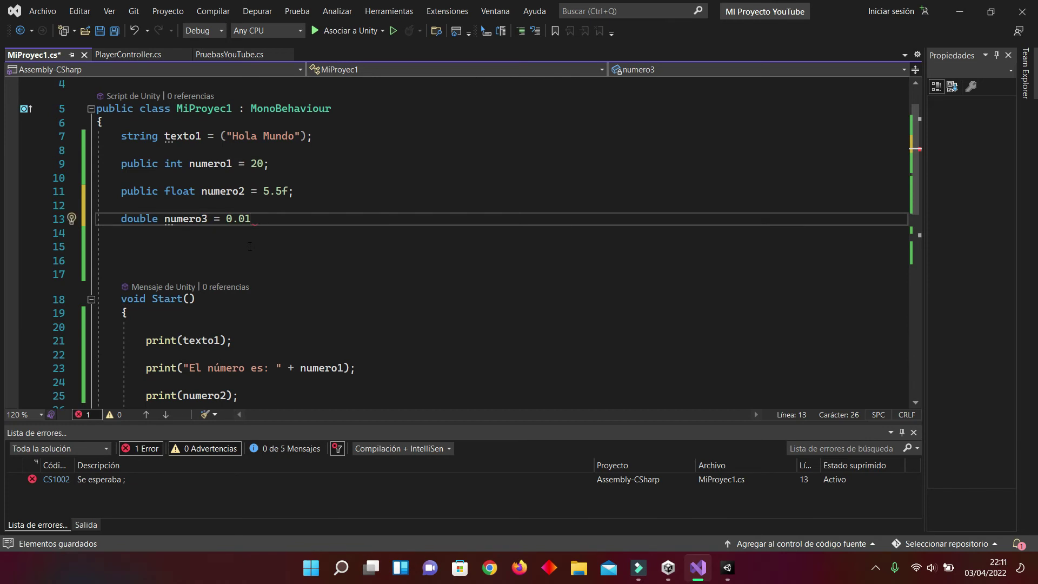
{"action": "type", "text": ";"}
{"action": "key", "text": "ctrl+s"}
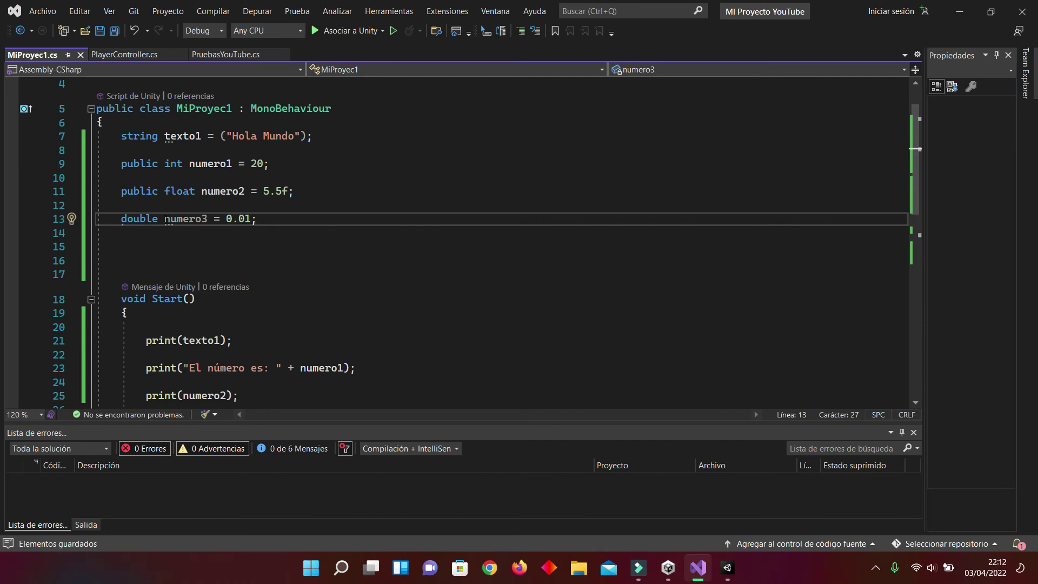
Make numero3 public and save the script
{"action": "left_click", "coordinate": [121, 219]}
{"action": "type", "text": "publ"}
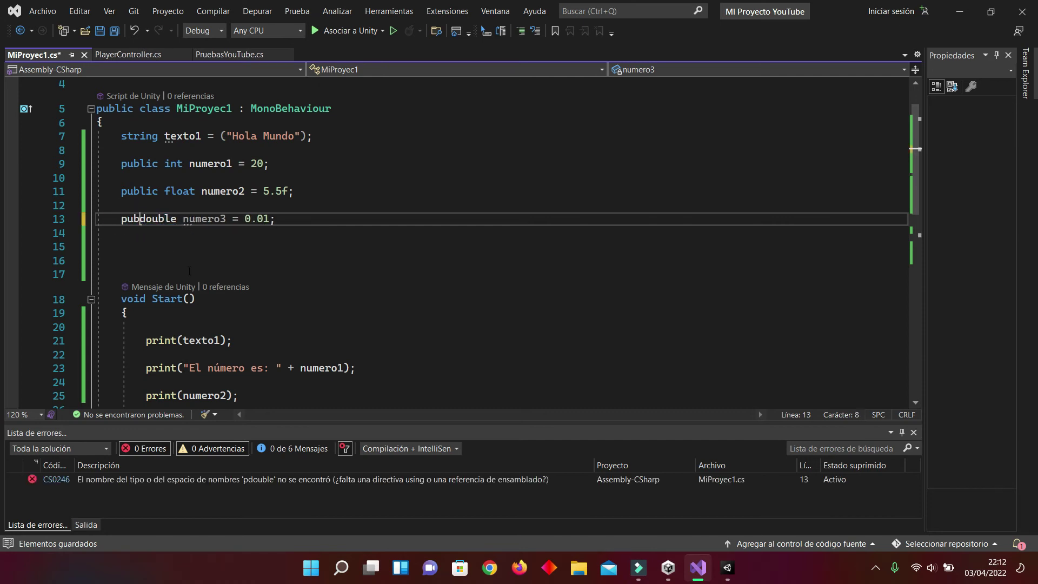
{"action": "type", "text": "ic"}
{"action": "key", "text": "ctrl+s"}
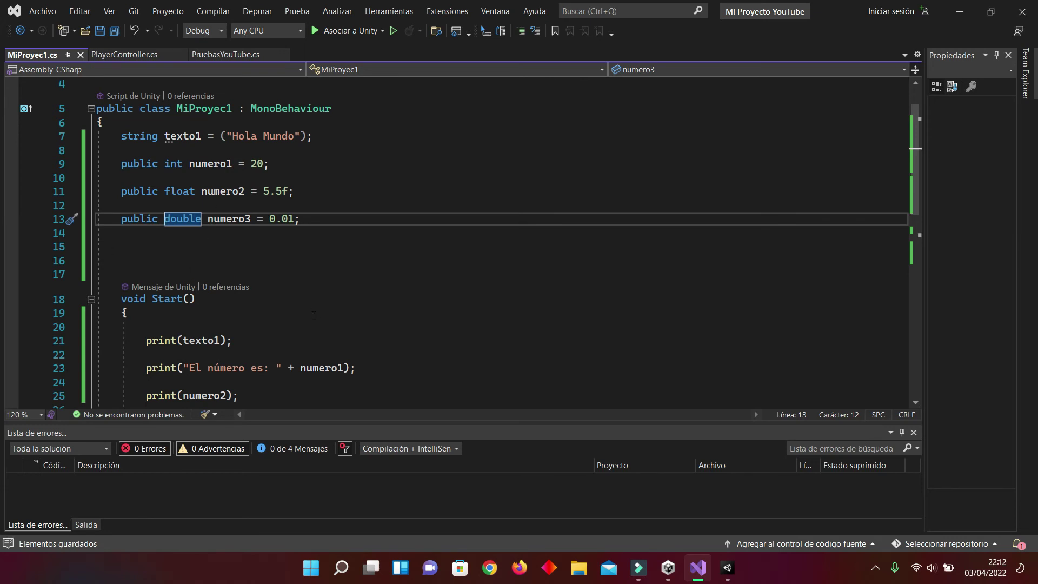
Change numero2's starting value in the script to 5.05f and save
{"action": "left_click", "coordinate": [733, 572]}
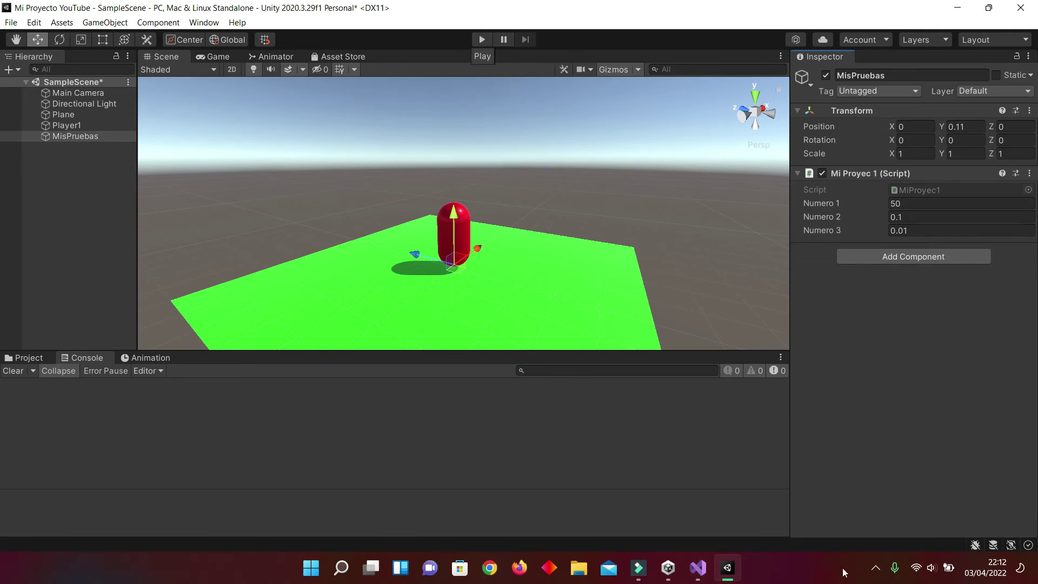
{"action": "left_click", "coordinate": [698, 568]}
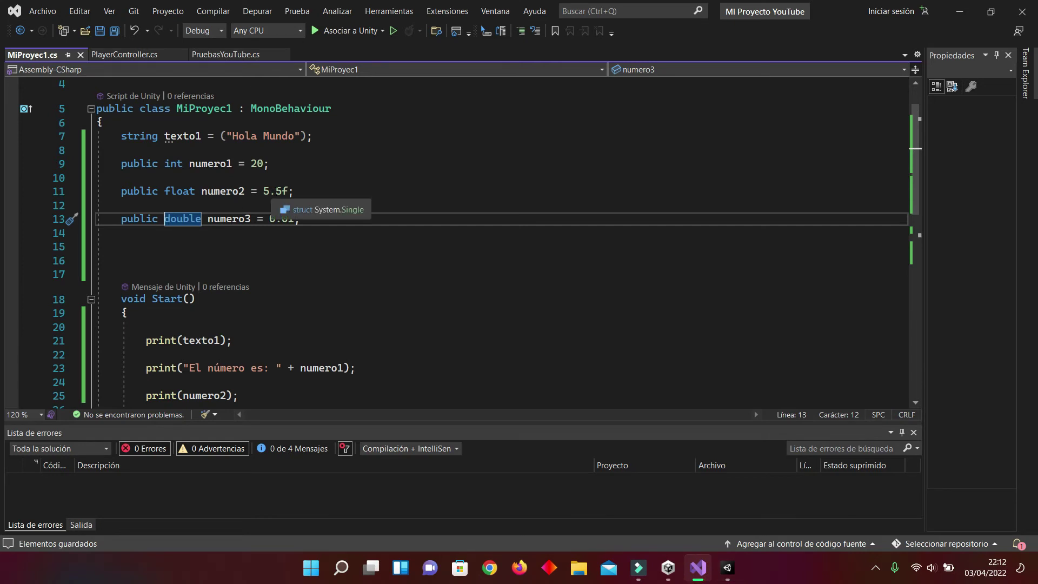
{"action": "left_click", "coordinate": [274, 192]}
{"action": "type", "text": "0"}
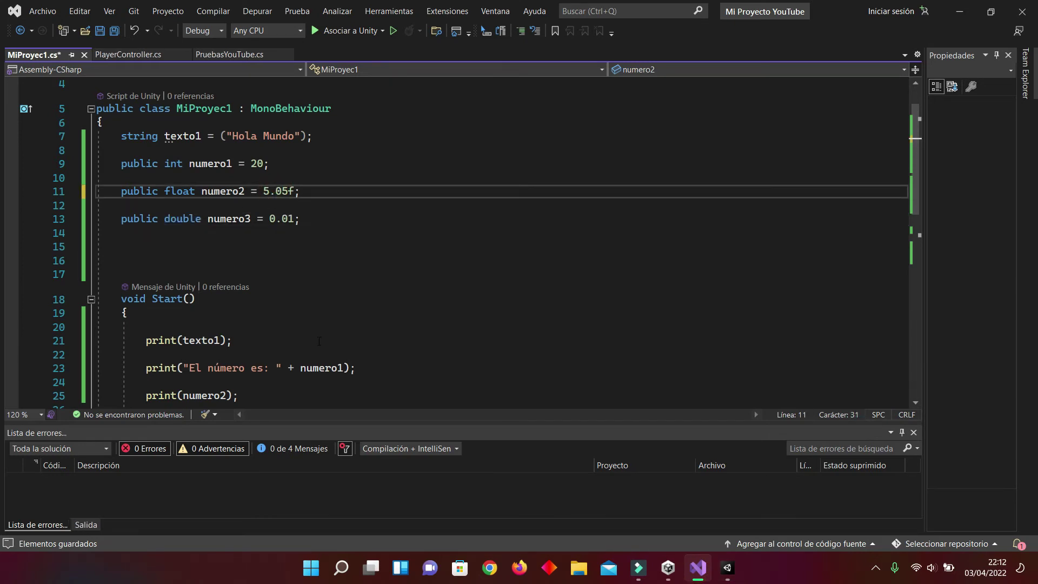
{"action": "key", "text": "ctrl+s"}
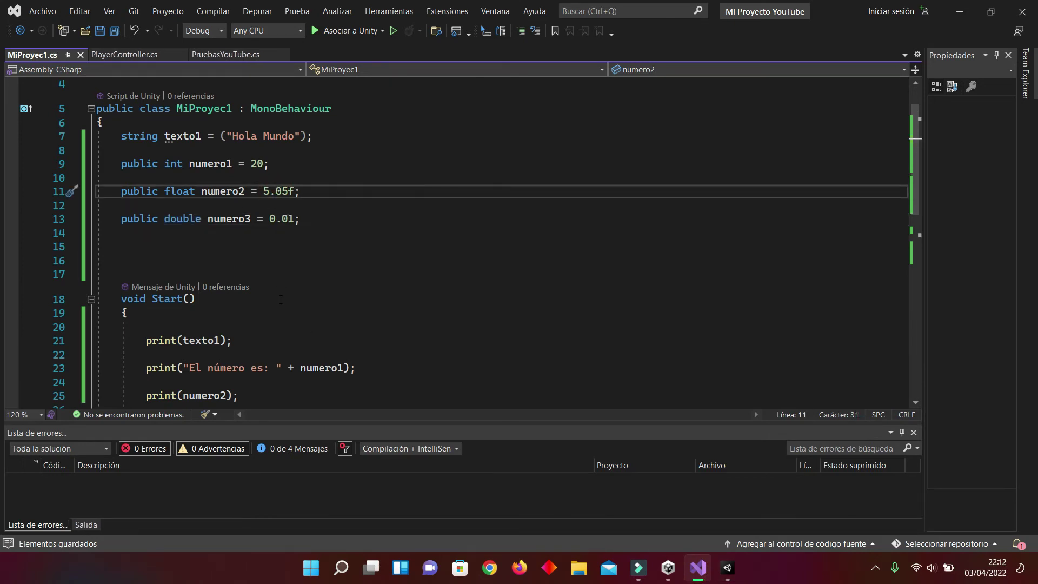
In Unity, set Numero 2 to 0.05, run the scene to log it, then clear the Console
{"action": "left_click", "coordinate": [727, 568]}
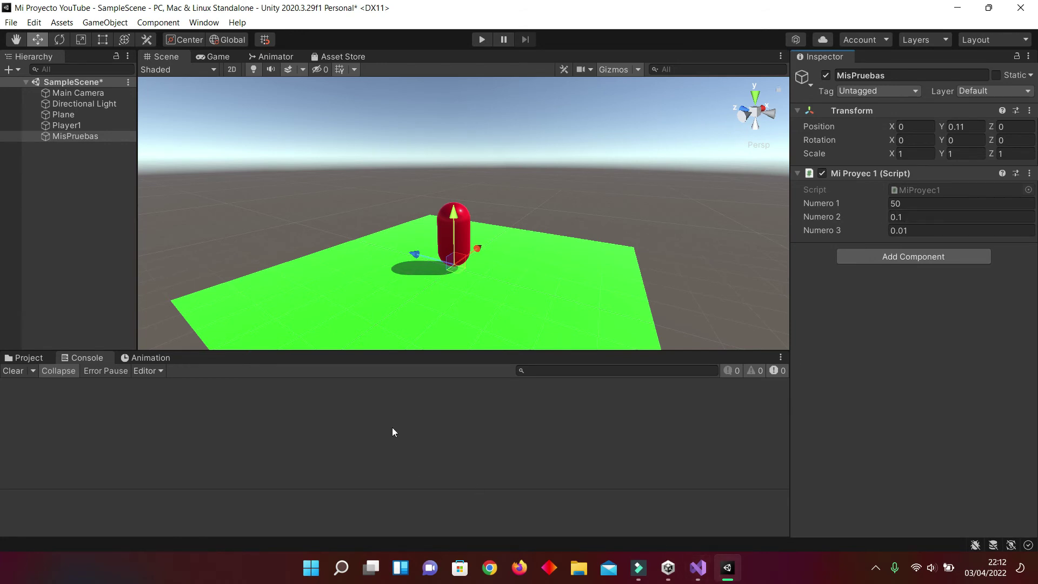
{"action": "left_click", "coordinate": [737, 574]}
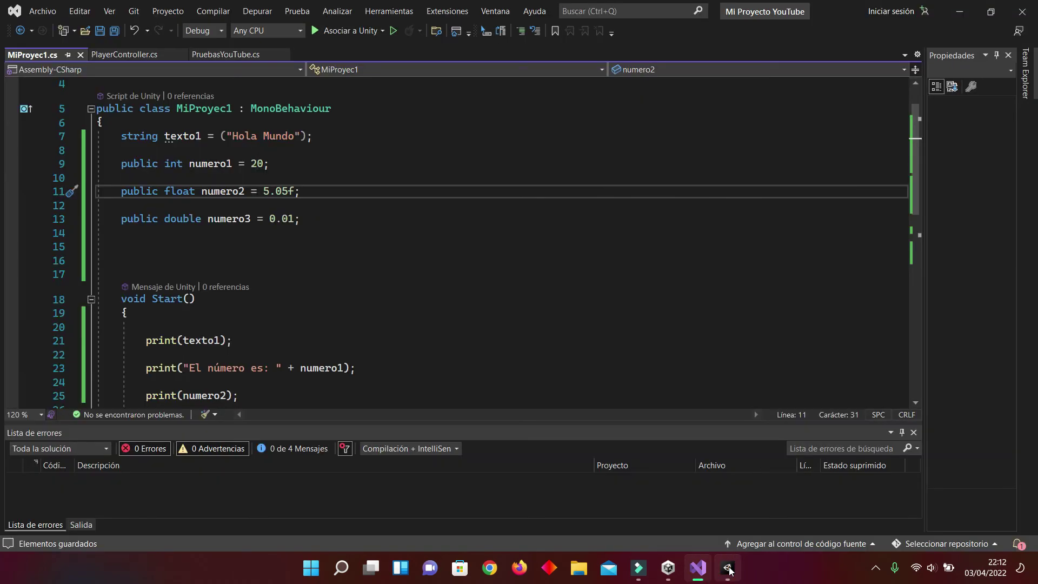
{"action": "left_click", "coordinate": [728, 570]}
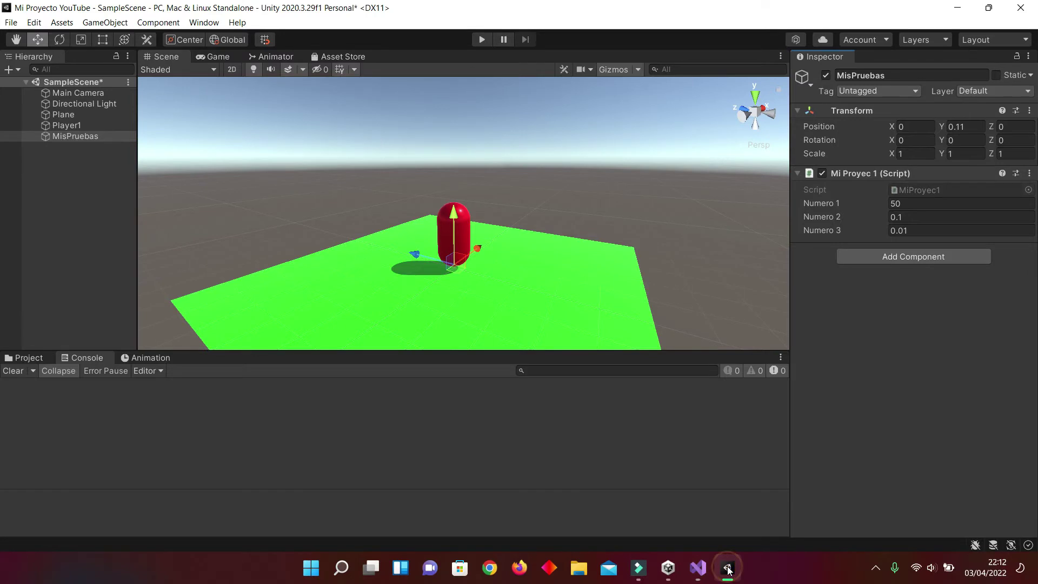
{"action": "left_click", "coordinate": [906, 217]}
{"action": "type", "text": "0.05"}
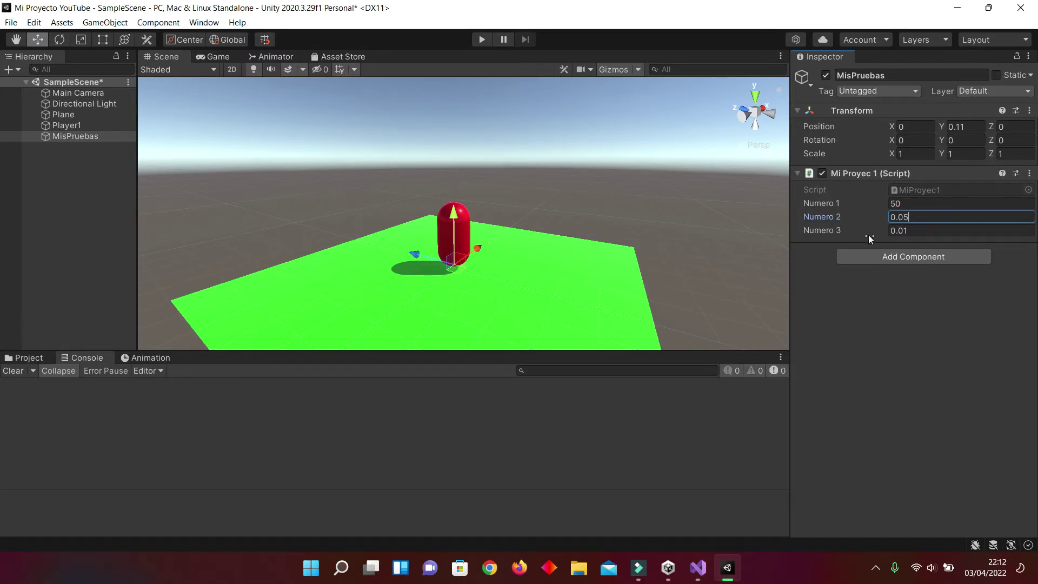
{"action": "left_click", "coordinate": [480, 39]}
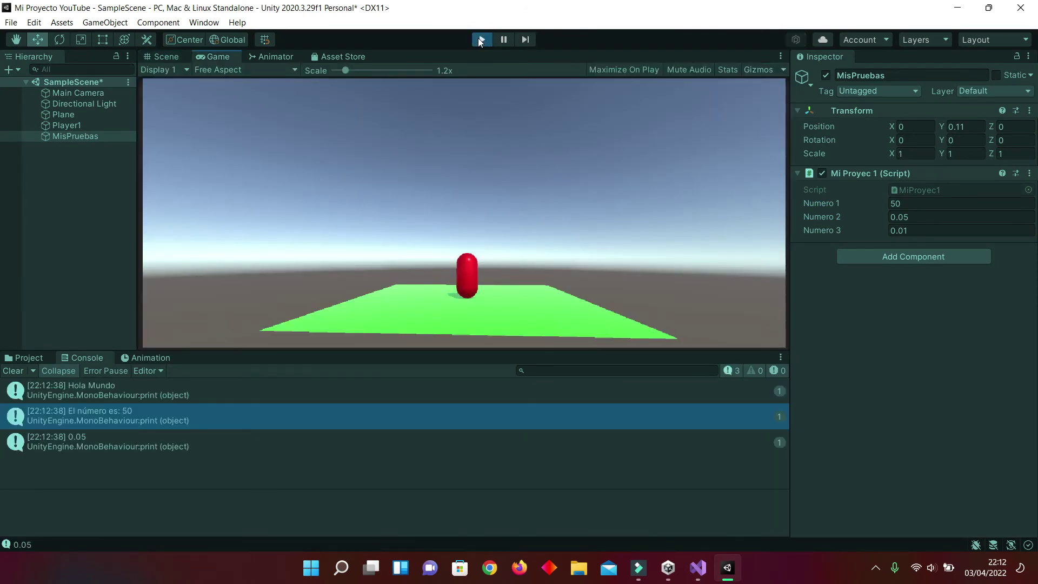
{"action": "left_click", "coordinate": [481, 40]}
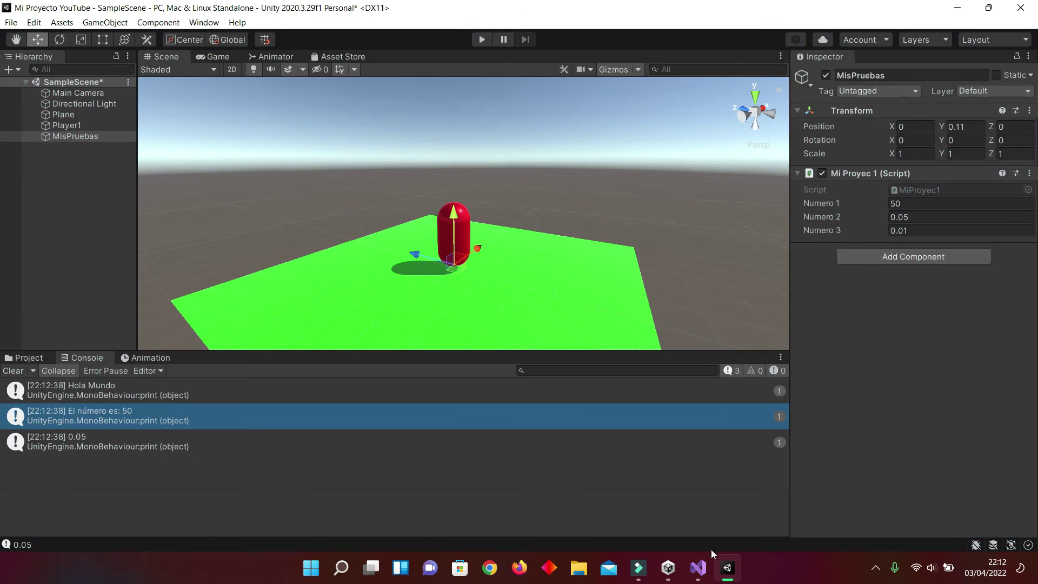
{"action": "left_click", "coordinate": [13, 373]}
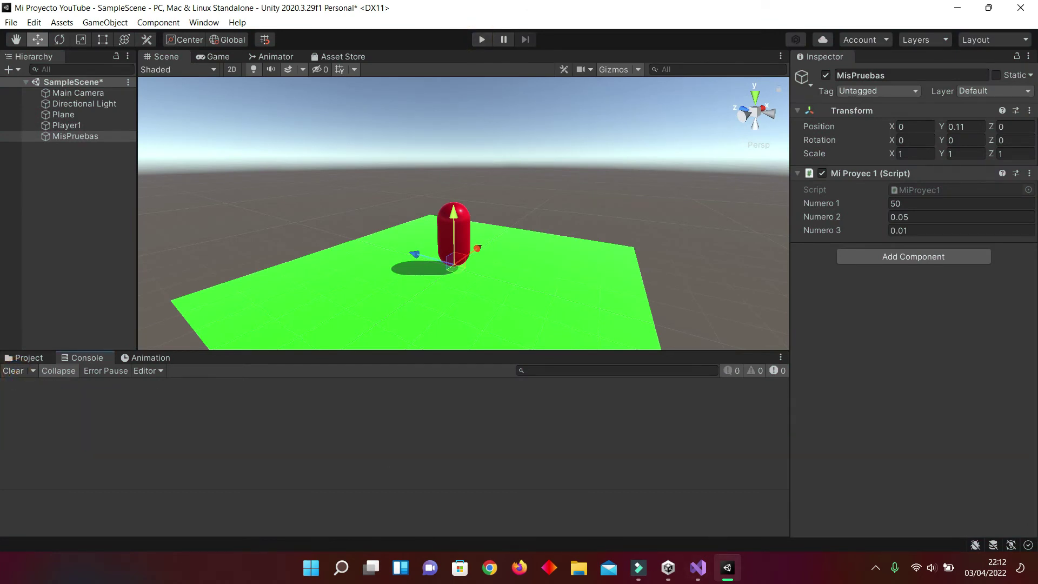
{"action": "left_click", "coordinate": [699, 567]}
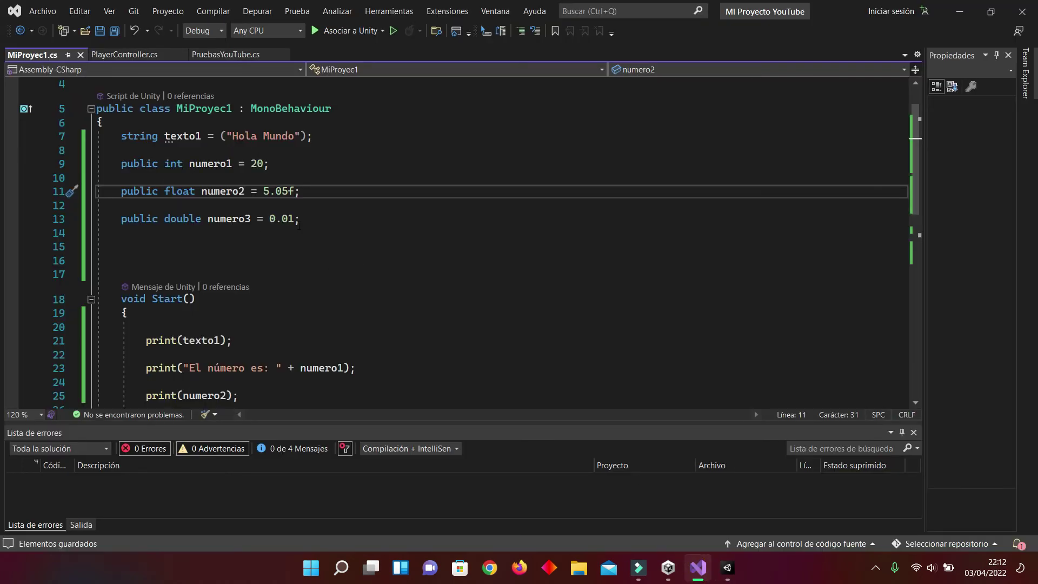
Add print(numero3); below print(numero2) in Start, save, and switch to Unity
{"action": "scroll", "coordinate": [240, 256], "scroll_direction": "down", "scroll_amount": 1}
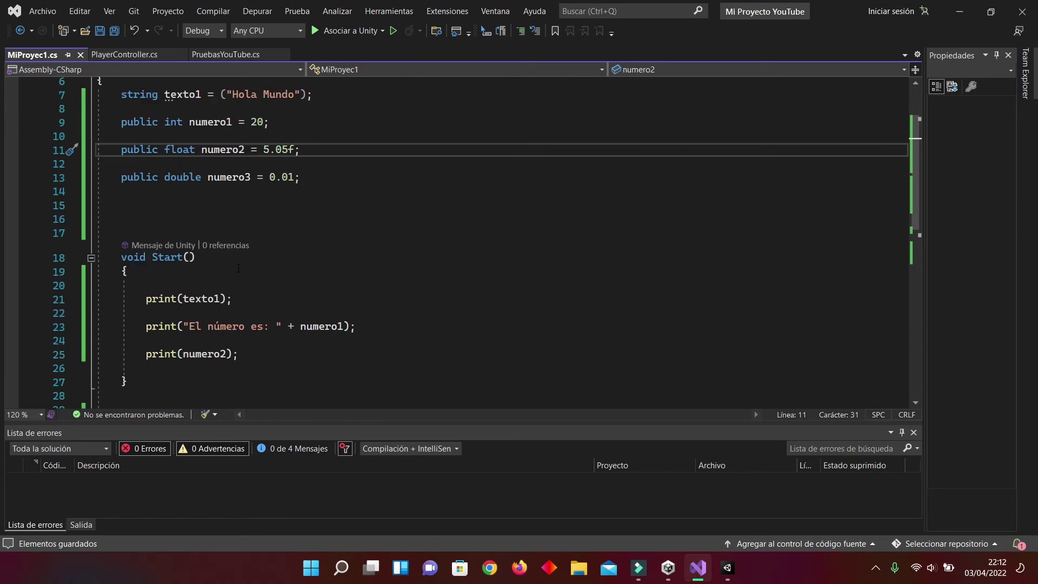
{"action": "left_click", "coordinate": [263, 355]}
{"action": "key", "text": "Return"}
{"action": "key", "text": "Return"}
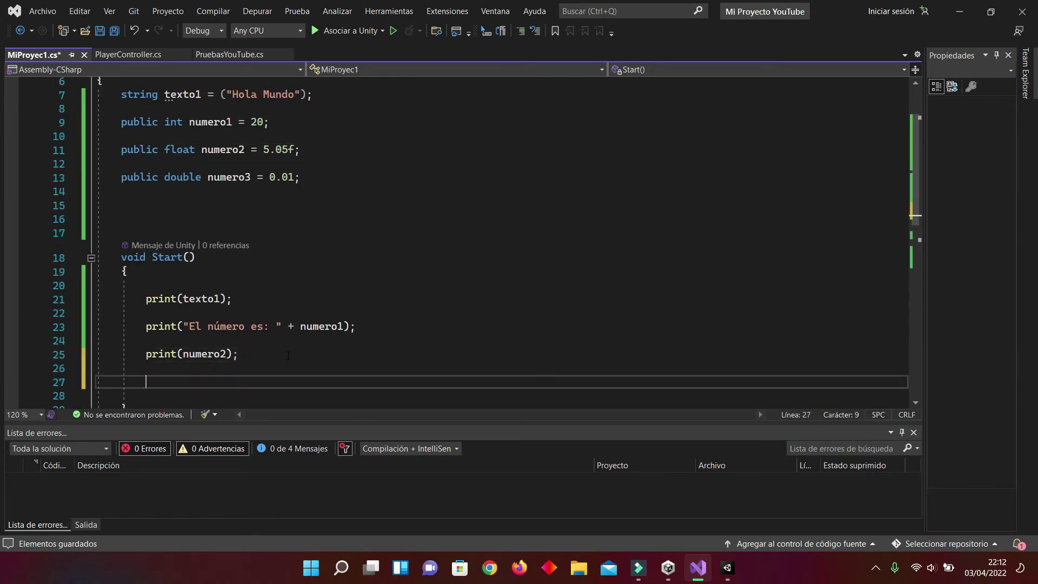
{"action": "type", "text": "print("}
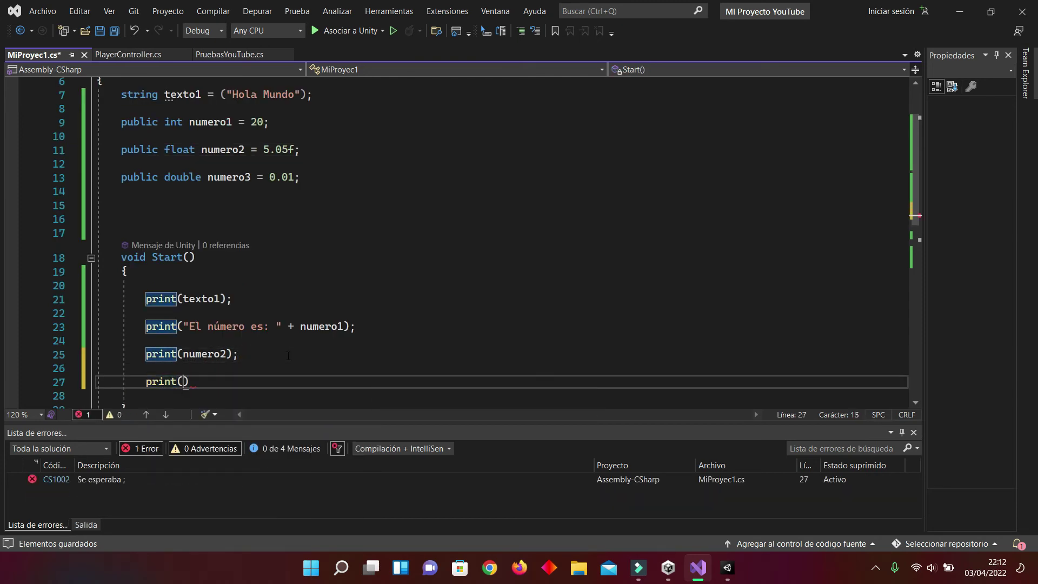
{"action": "type", "text": "numero3);"}
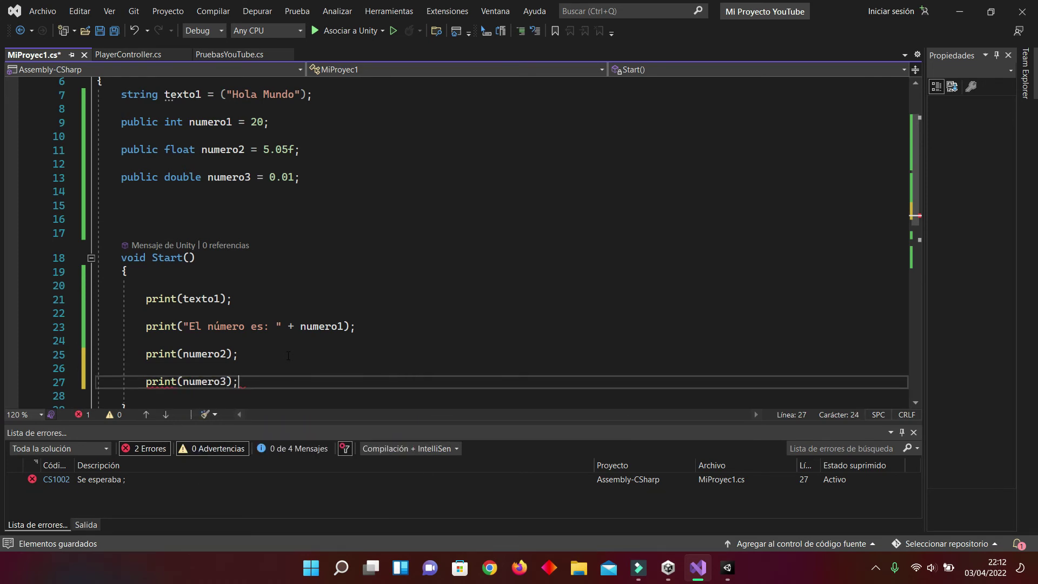
{"action": "key", "text": "ctrl+s"}
{"action": "left_click", "coordinate": [726, 567]}
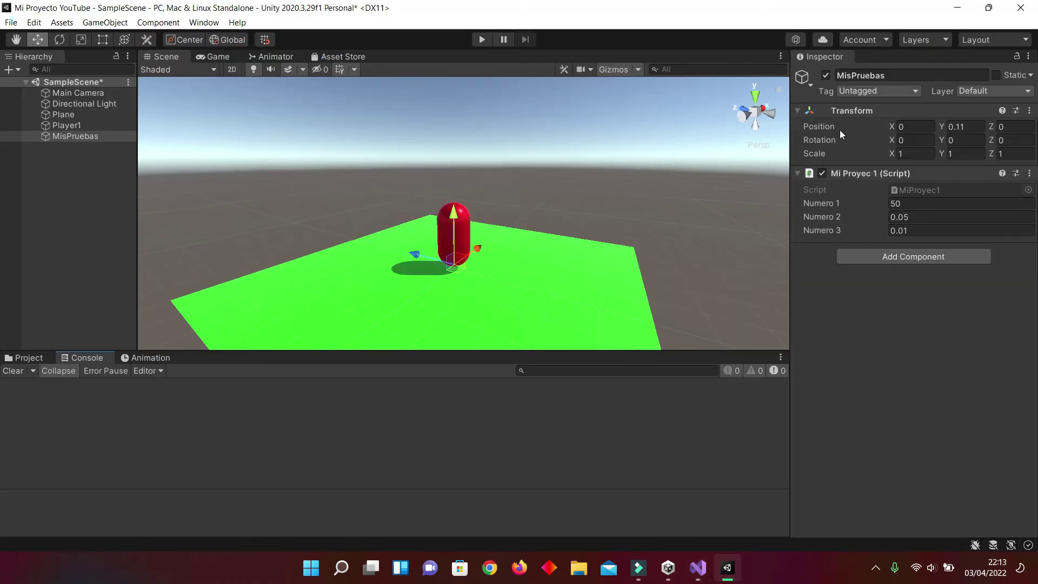
Scrub Numero 2 to 1.17 and Numero 3 to 1.02 in the Inspector
{"action": "left_click_drag", "start_coordinate": [884, 216], "coordinate": [895, 235]}
{"action": "type", "text": "1.09"}
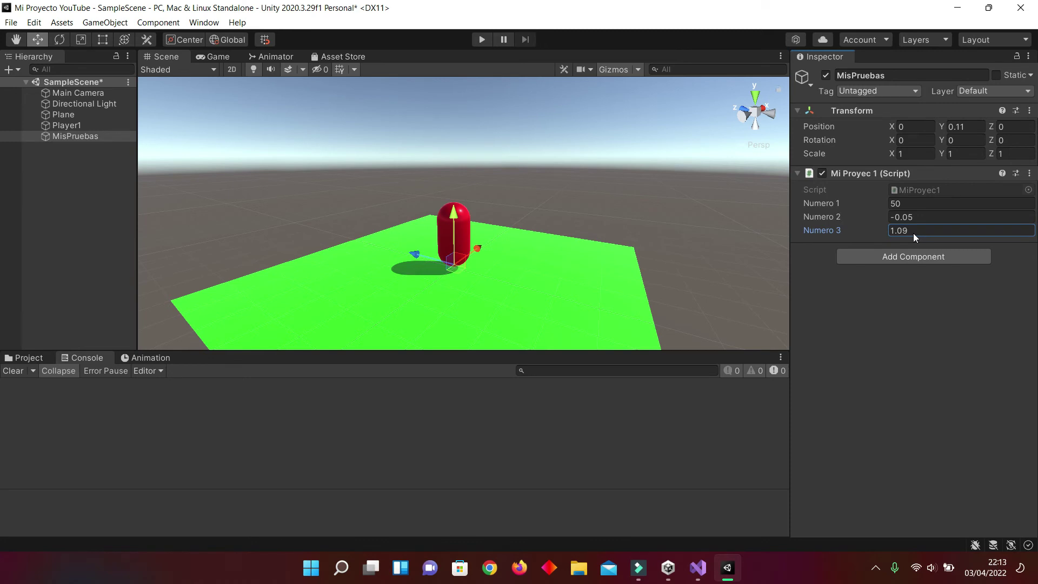
{"action": "mouse_move", "coordinate": [915, 236]}
{"action": "left_mouse_down"}
{"action": "mouse_move", "coordinate": [866, 218]}
{"action": "mouse_move", "coordinate": [901, 224]}
{"action": "left_mouse_up"}
{"action": "left_click", "coordinate": [890, 220]}
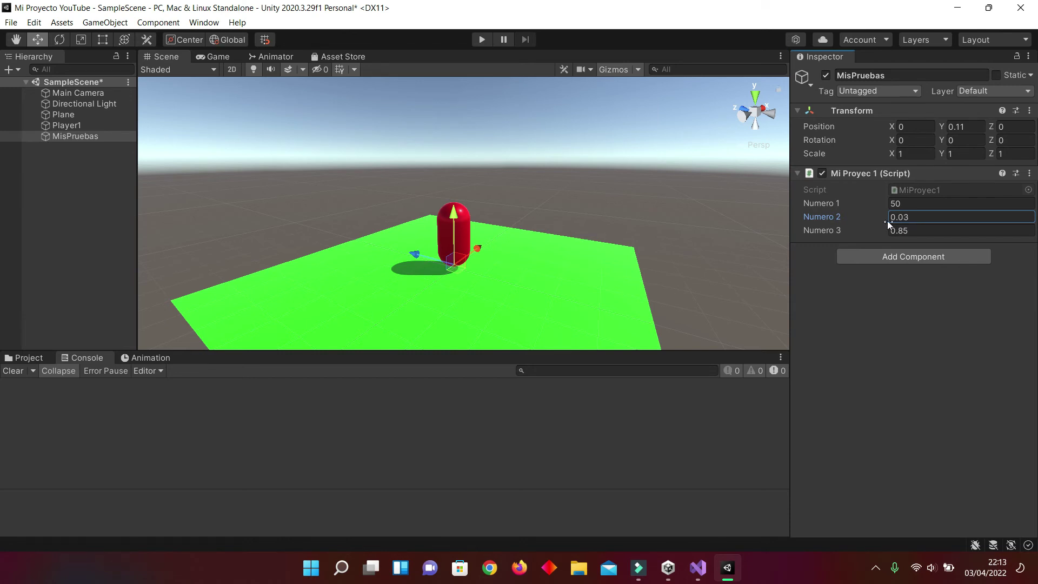
{"action": "mouse_move", "coordinate": [887, 234]}
{"action": "left_mouse_down"}
{"action": "mouse_move", "coordinate": [864, 234]}
{"action": "mouse_move", "coordinate": [915, 225]}
{"action": "left_mouse_up"}
Run the scene to log the new values, then stop it and clear the Console
{"action": "left_click", "coordinate": [482, 39]}
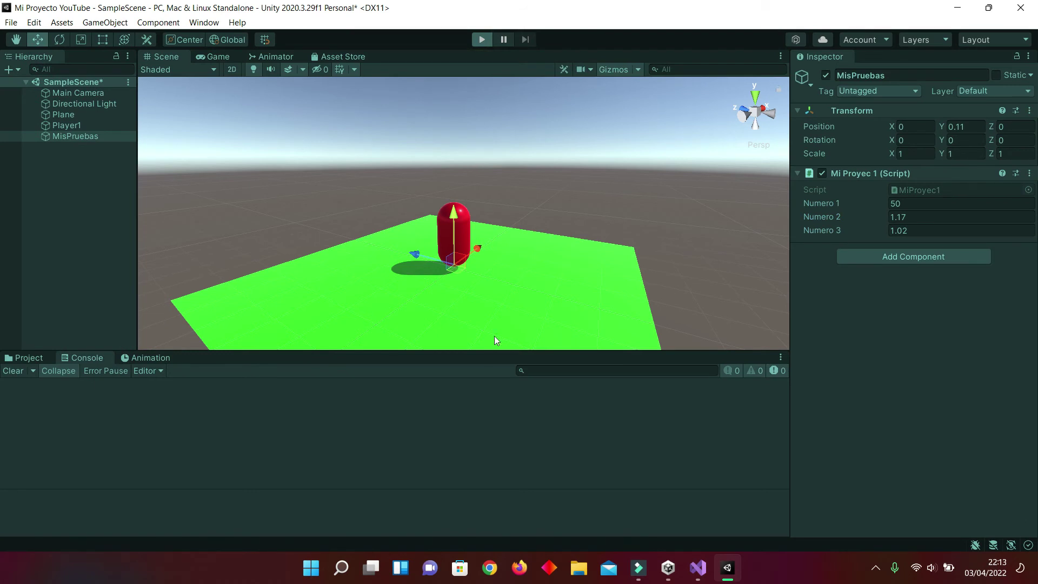
{"action": "left_click", "coordinate": [141, 407]}
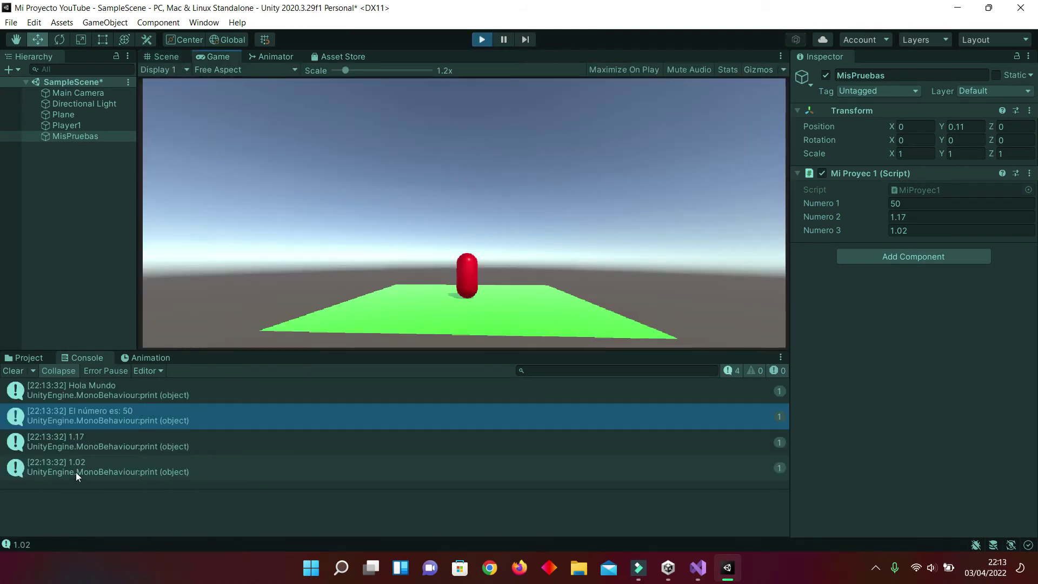
{"action": "left_click", "coordinate": [481, 41]}
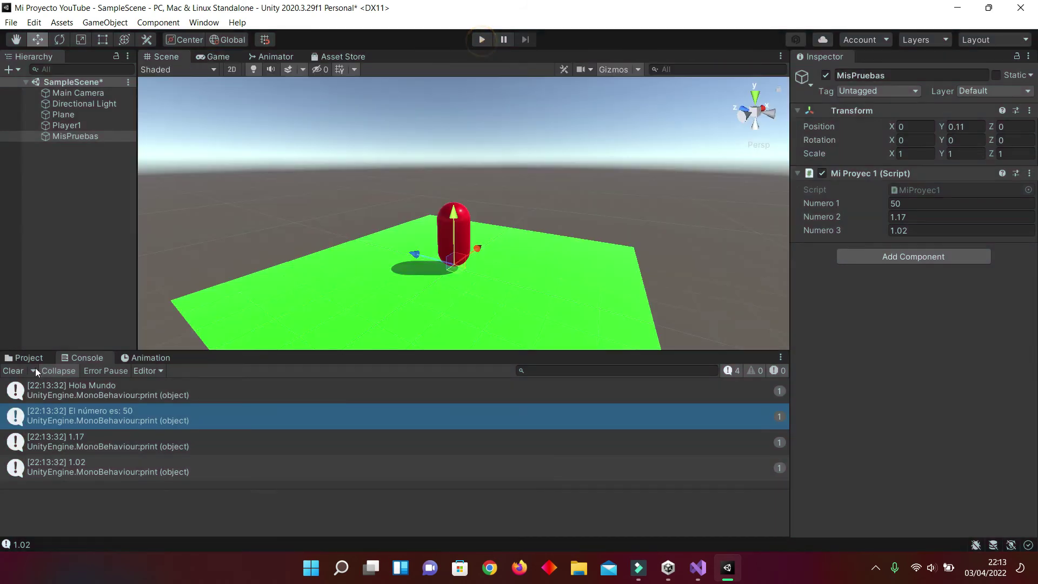
{"action": "left_click", "coordinate": [14, 370]}
{"action": "left_click", "coordinate": [699, 568]}
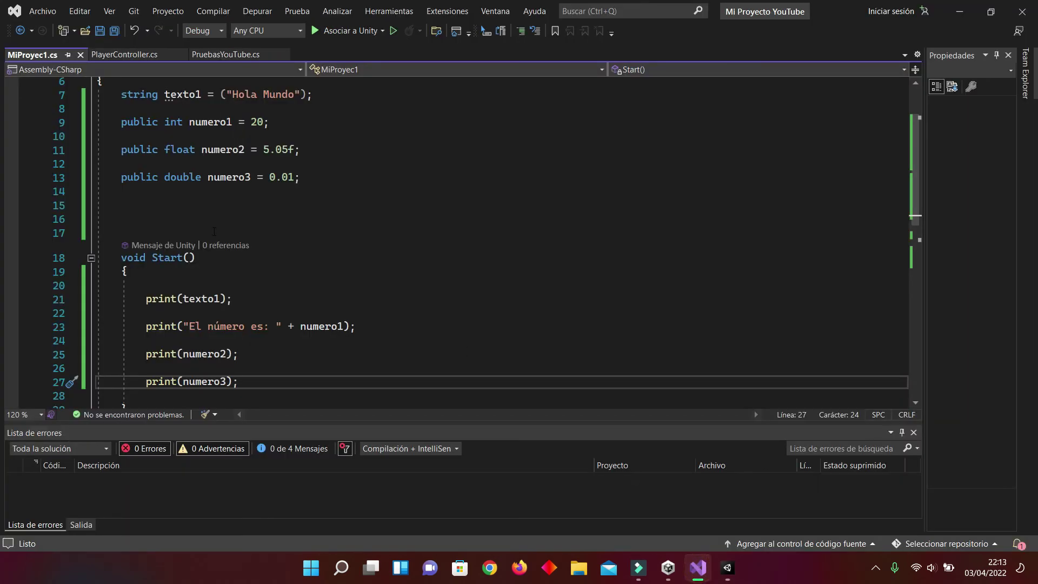
Add a new line after the numero3 declaration and type 'bool verdadofalso =' there
{"action": "scroll", "coordinate": [349, 235], "scroll_direction": "up", "scroll_amount": 2}
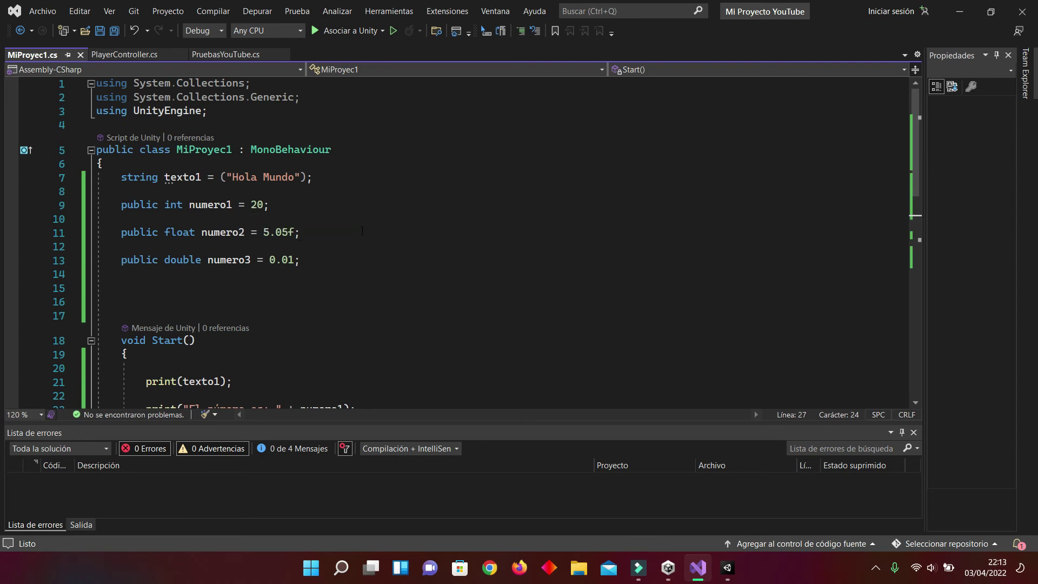
{"action": "scroll", "coordinate": [293, 283], "scroll_direction": "down", "scroll_amount": 2}
{"action": "scroll", "coordinate": [314, 266], "scroll_direction": "up", "scroll_amount": 2}
{"action": "left_click_drag", "start_coordinate": [118, 231], "coordinate": [305, 260]}
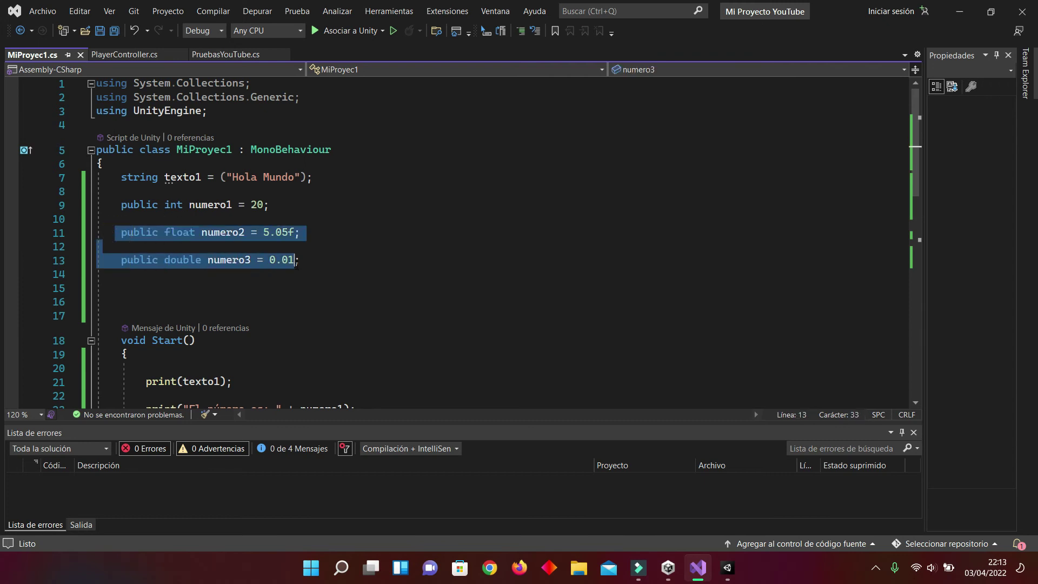
{"action": "left_click", "coordinate": [358, 249]}
{"action": "left_click", "coordinate": [319, 261]}
{"action": "key", "text": "Return"}
{"action": "key", "text": "Return"}
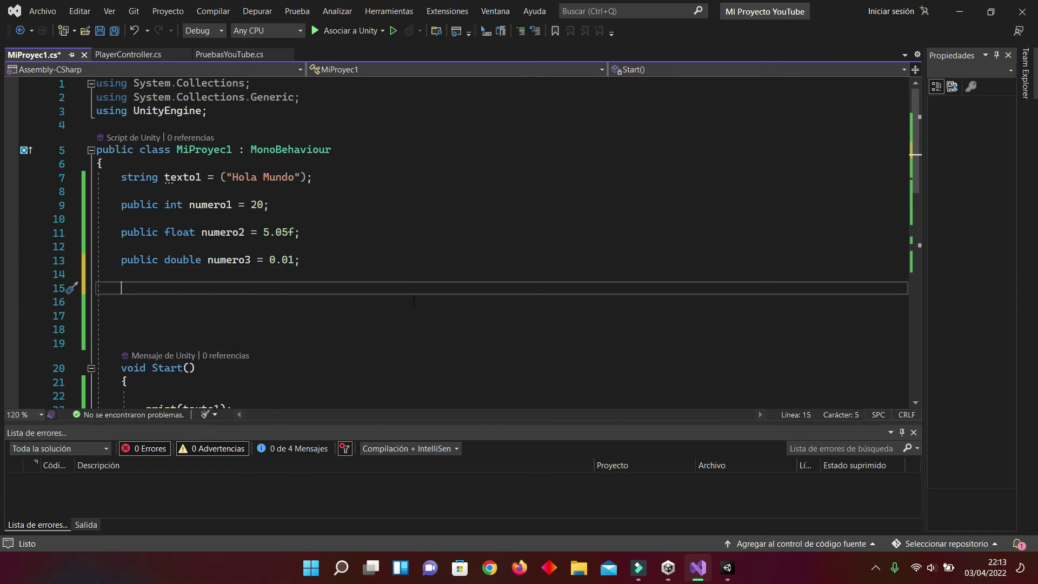
{"action": "type", "text": "bool"}
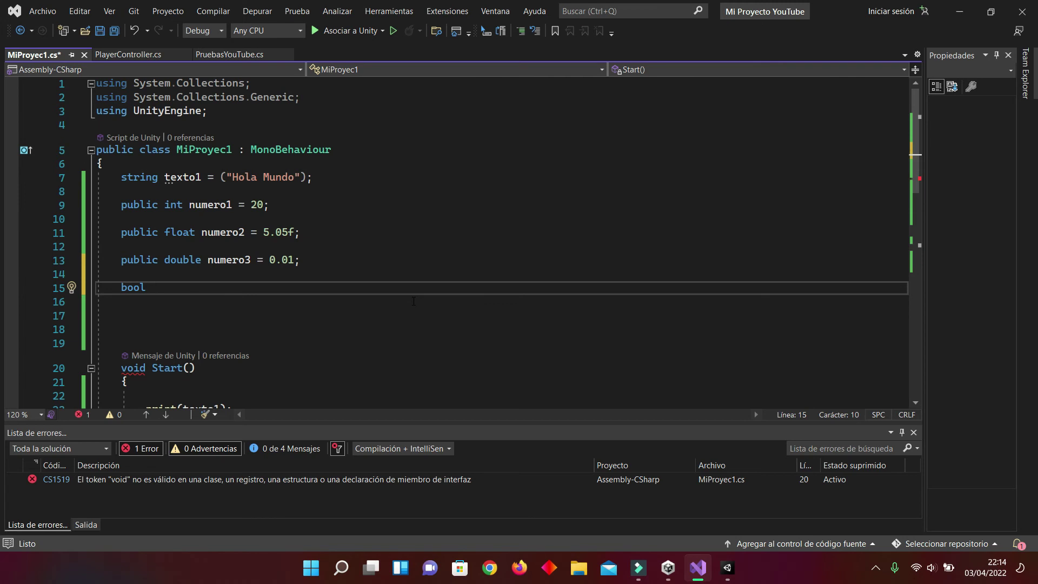
{"action": "type", "text": " verdad"}
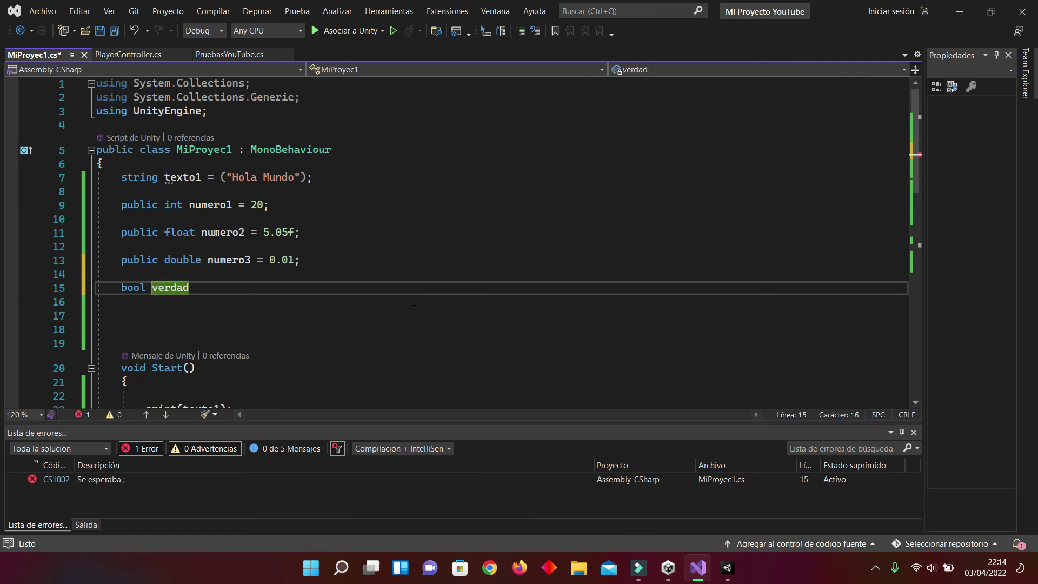
{"action": "type", "text": "ofalso "}
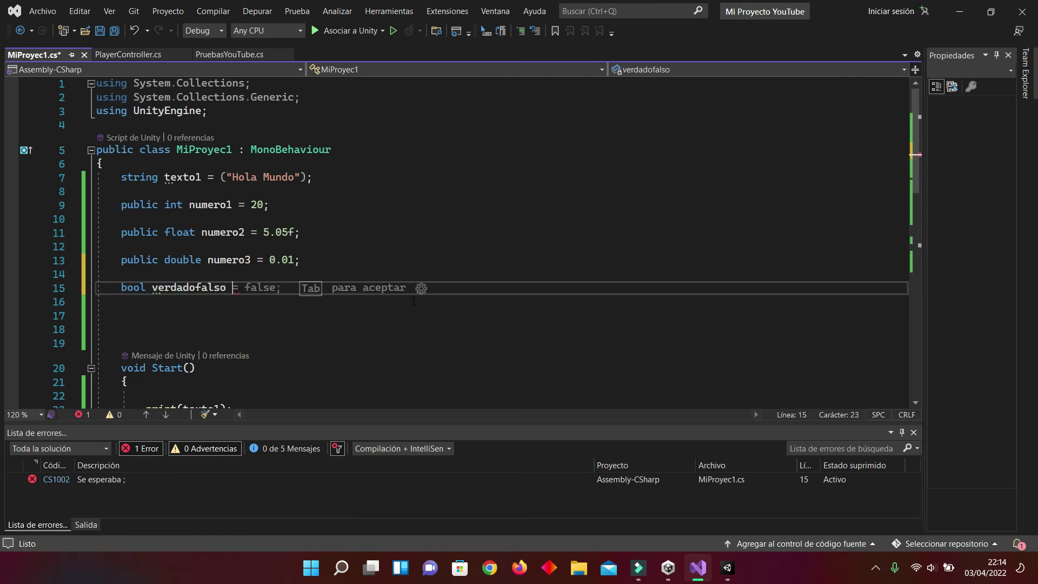
{"action": "type", "text": "="}
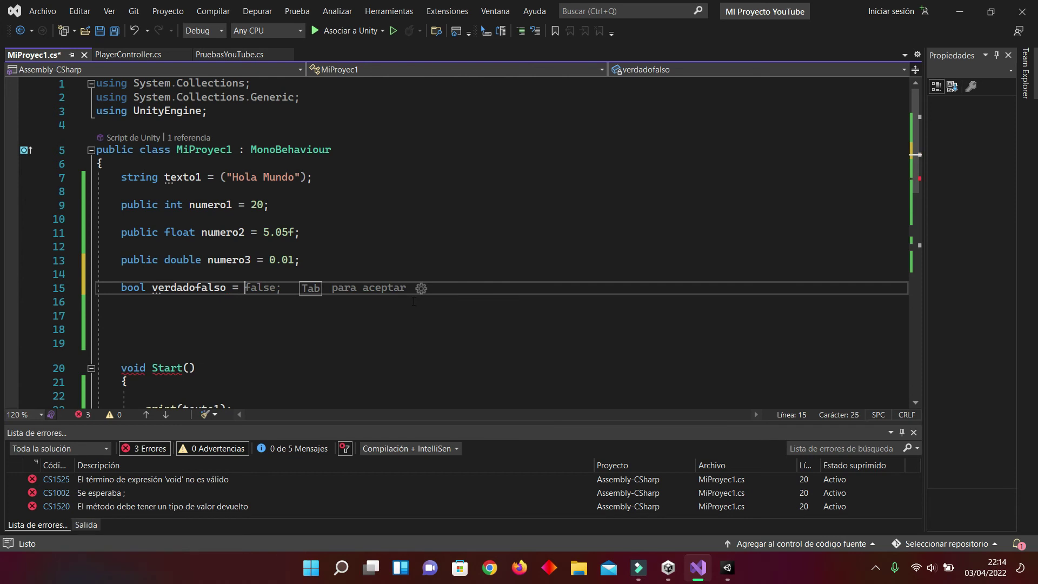
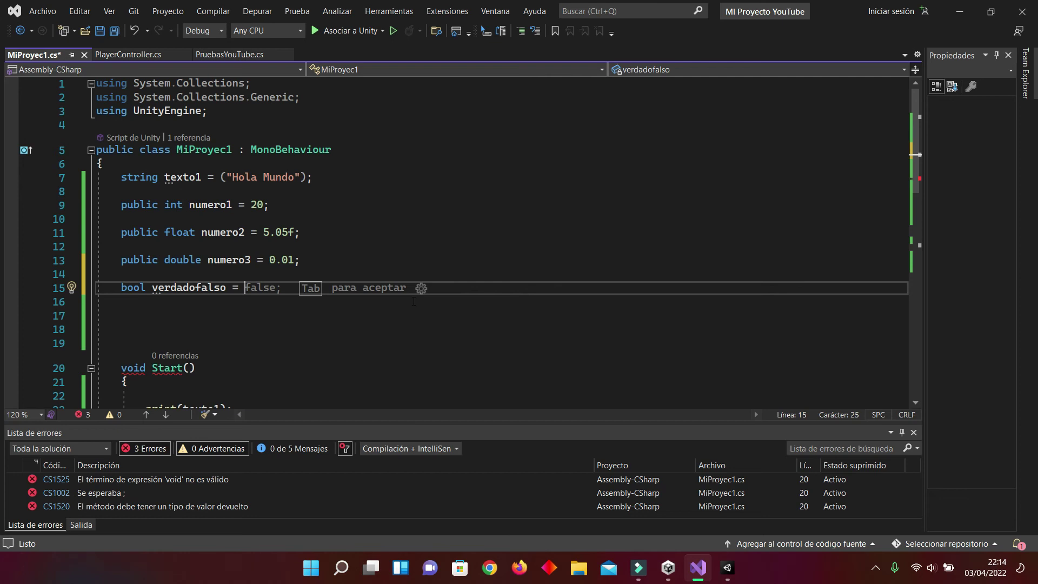
Change verdadofalso's value to true and save the script
{"action": "type", "text": "trr"}
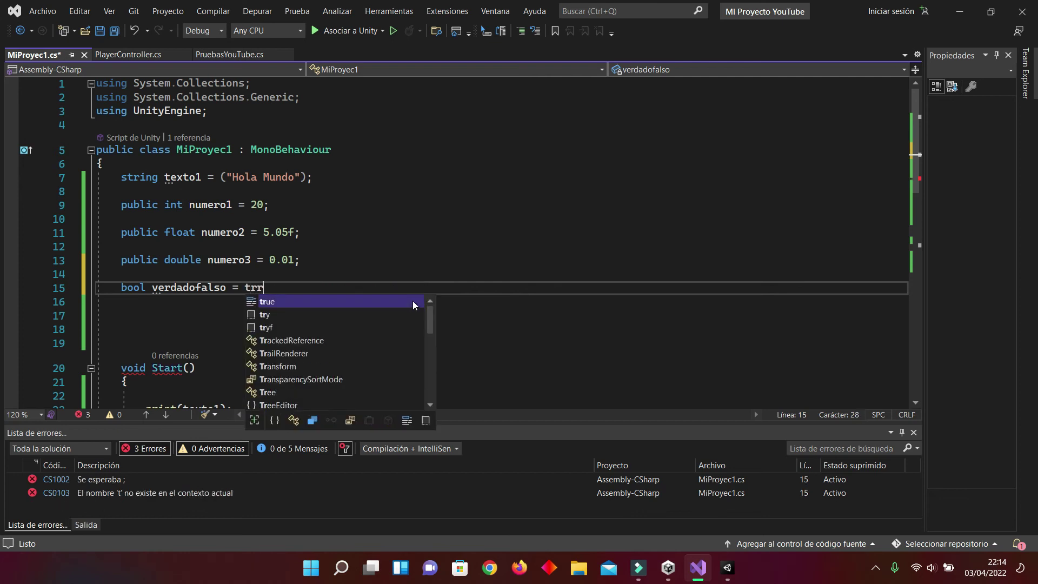
{"action": "key", "text": "BackSpace"}
{"action": "type", "text": "ue;"}
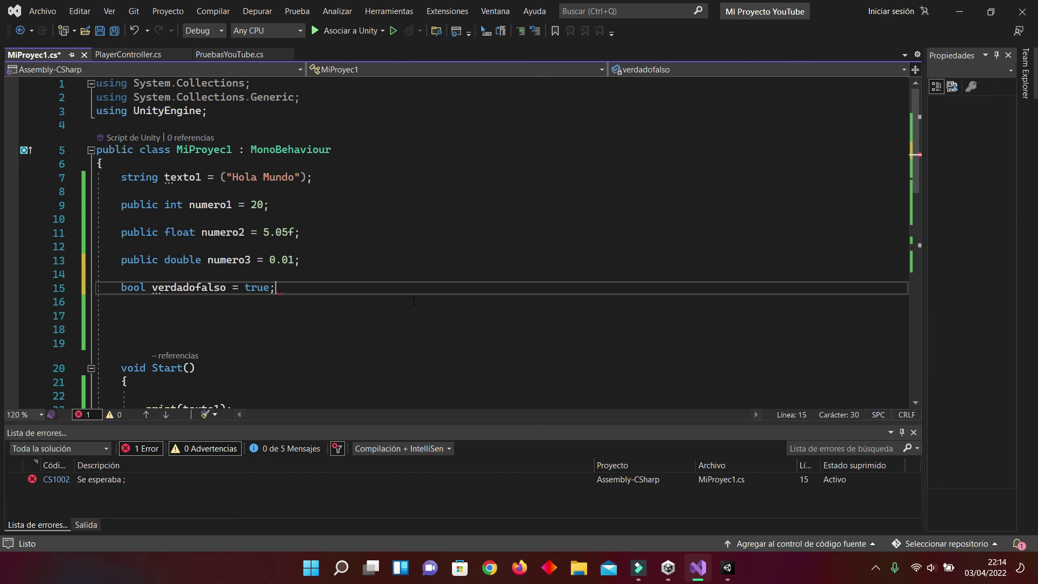
{"action": "key", "text": "ctrl+s"}
Replace the four print statements in Start() with print(verdadofalso);
{"action": "scroll", "coordinate": [310, 312], "scroll_direction": "down", "scroll_amount": 4}
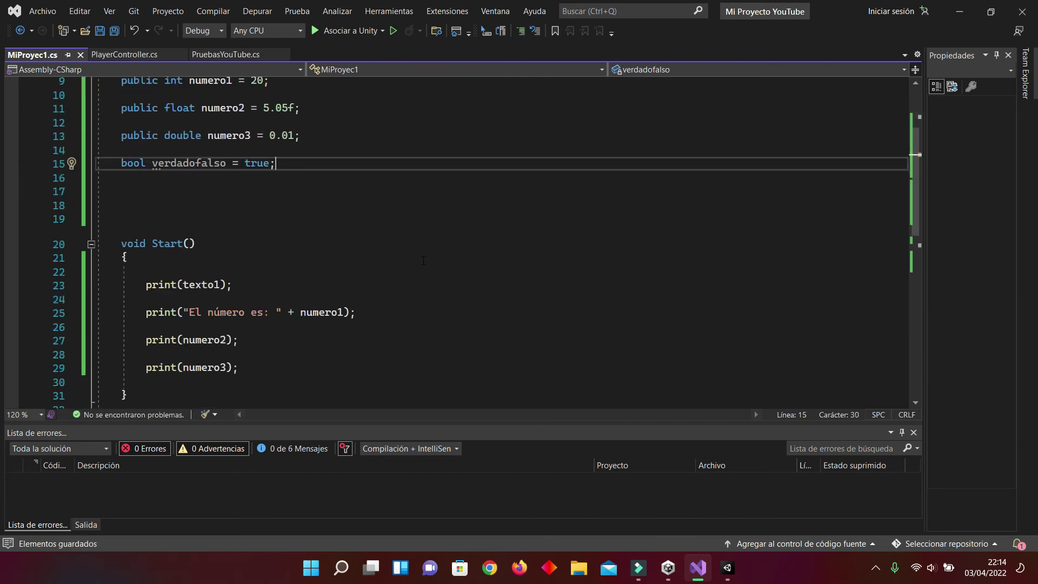
{"action": "left_click_drag", "start_coordinate": [244, 340], "coordinate": [139, 244]}
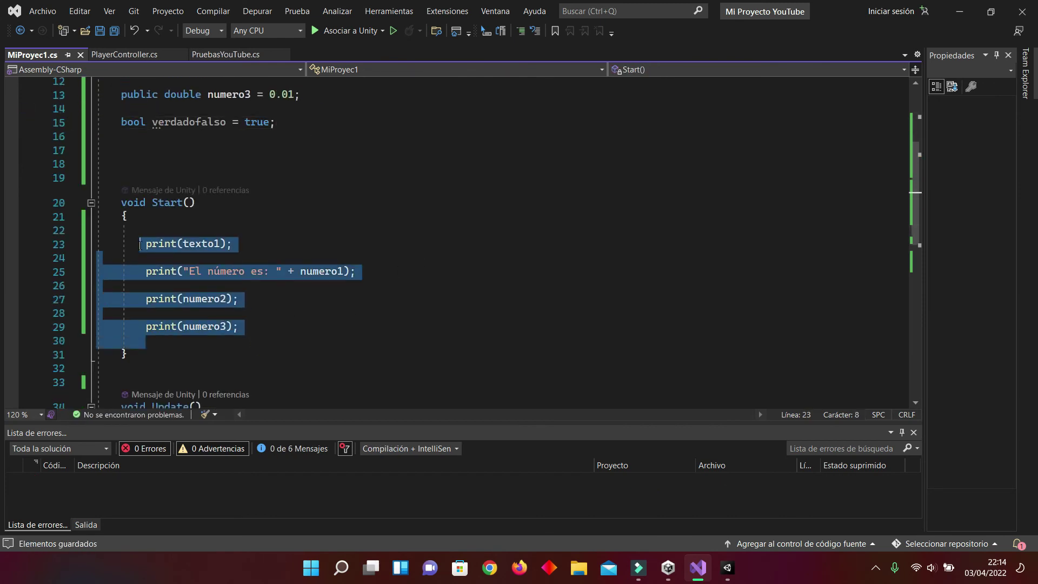
{"action": "key", "text": "BackSpace"}
{"action": "scroll", "coordinate": [139, 244], "scroll_direction": "up", "scroll_amount": 2}
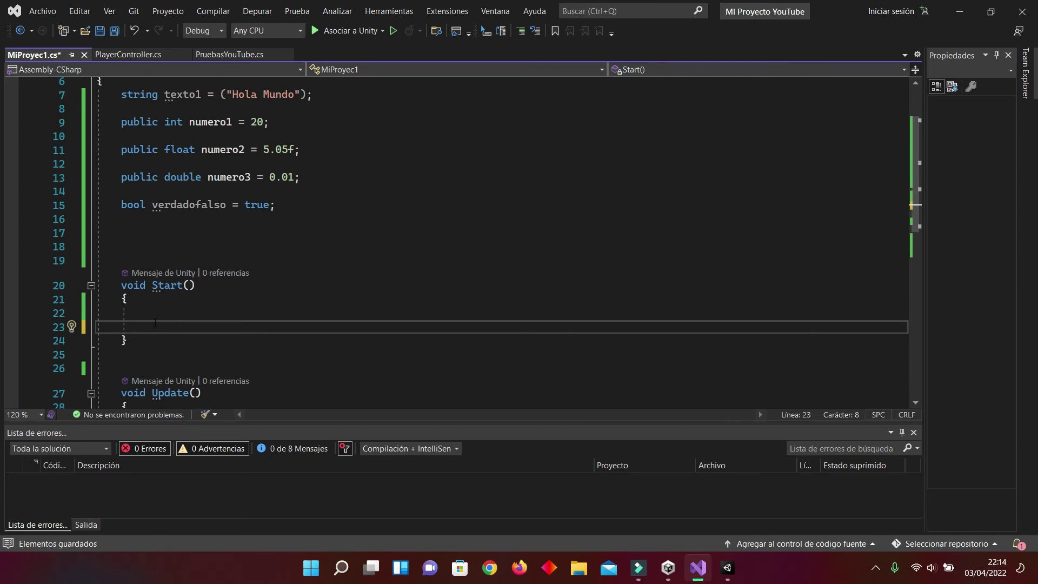
{"action": "type", "text": "print("}
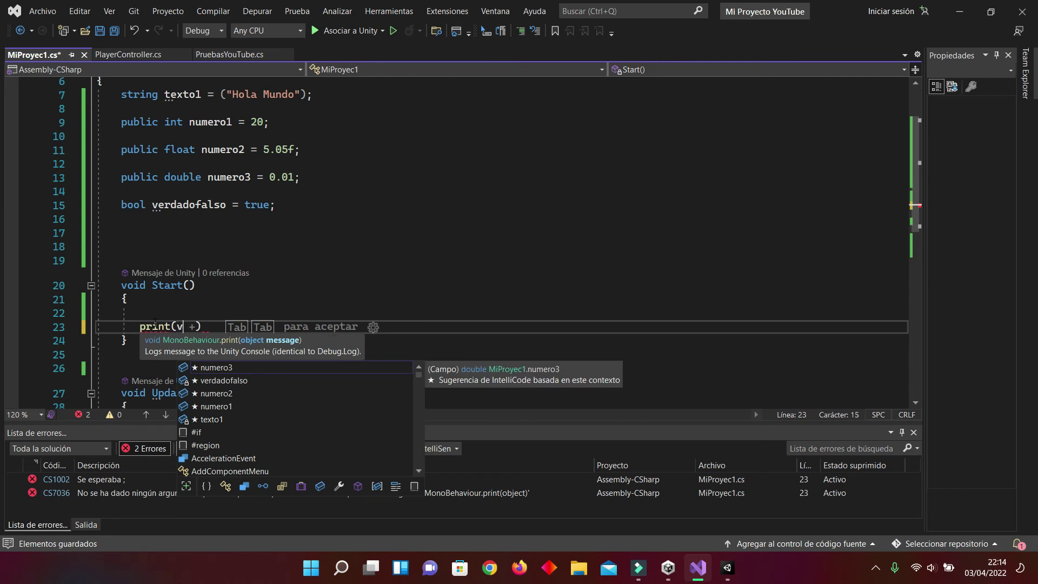
{"action": "type", "text": "verd"}
{"action": "key", "text": "Tab"}
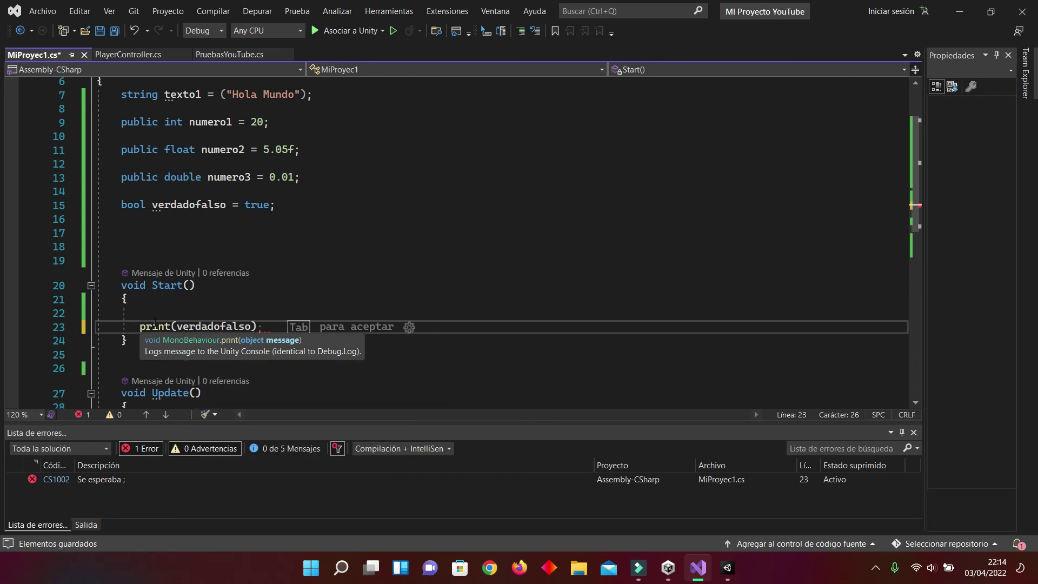
{"action": "key", "text": "Tab"}
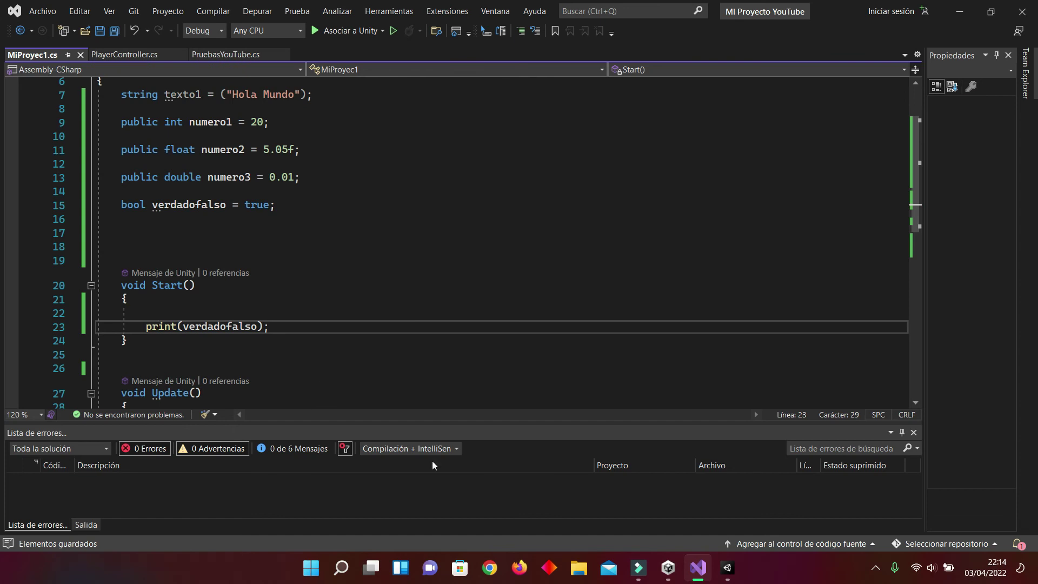
{"action": "left_click", "coordinate": [725, 568]}
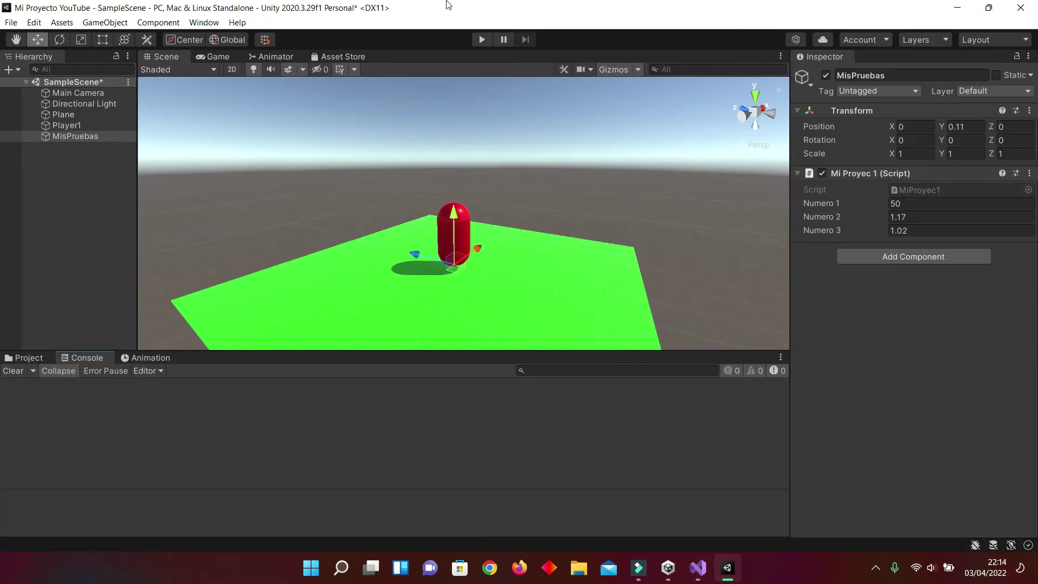
Play the scene to confirm the Console shows True, then stop and return to the script
{"action": "left_click", "coordinate": [482, 39]}
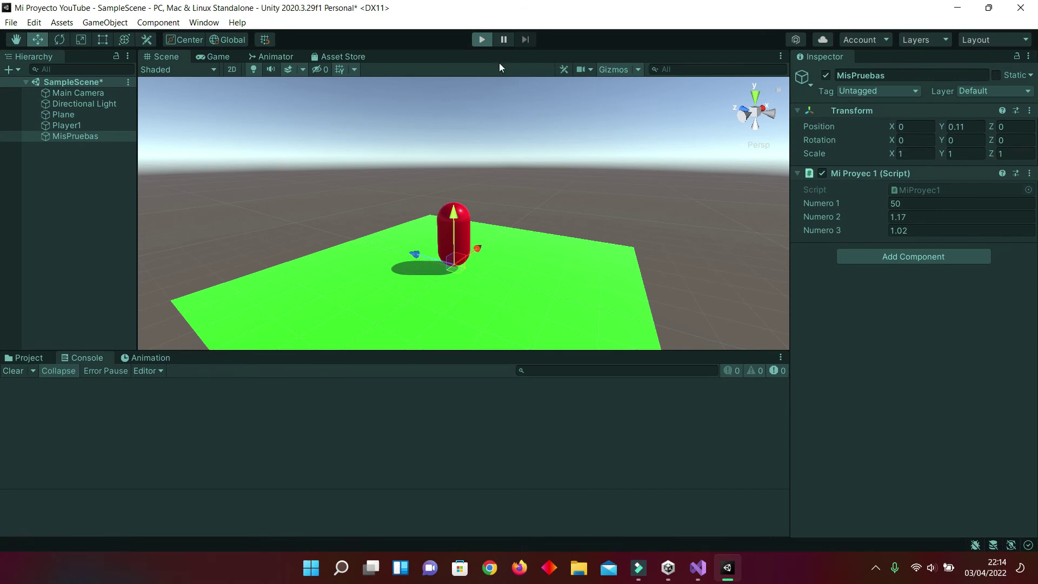
{"action": "left_click", "coordinate": [483, 39]}
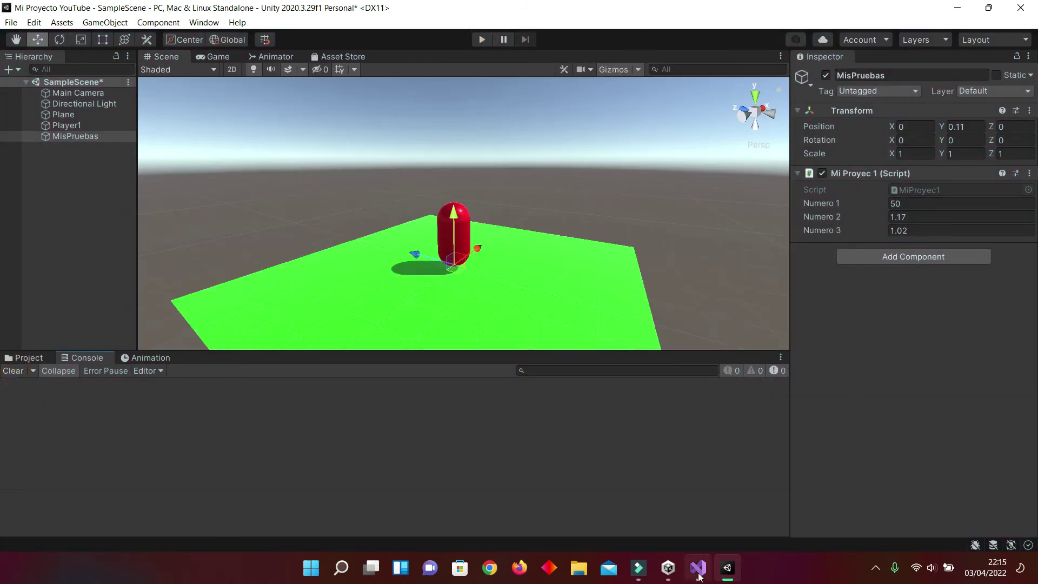
{"action": "left_click", "coordinate": [698, 576]}
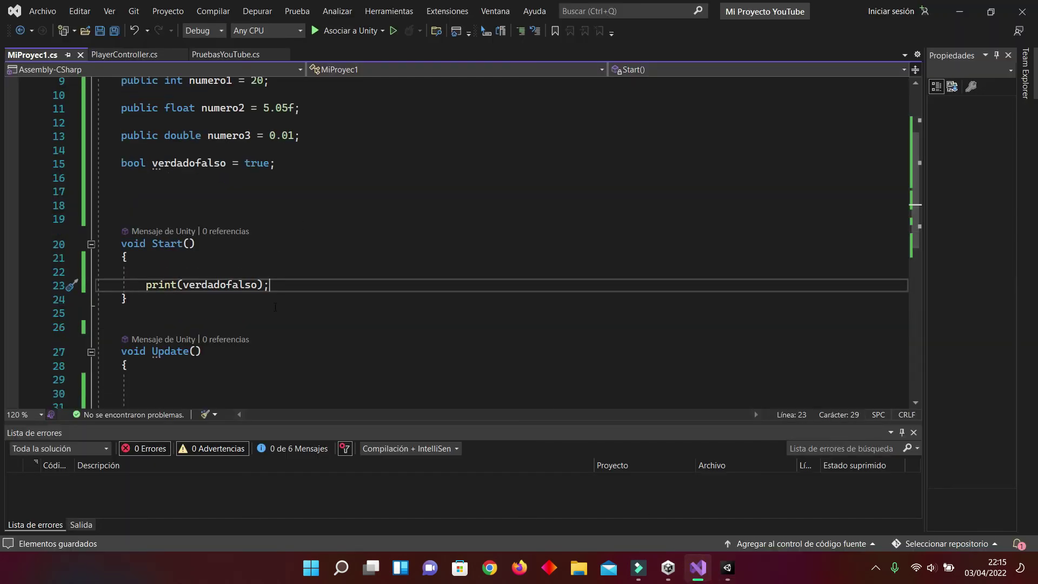
Type the condition if(numero1 == 25) { below print(verdadofalso);
{"action": "scroll", "coordinate": [270, 271], "scroll_direction": "down", "scroll_amount": 1}
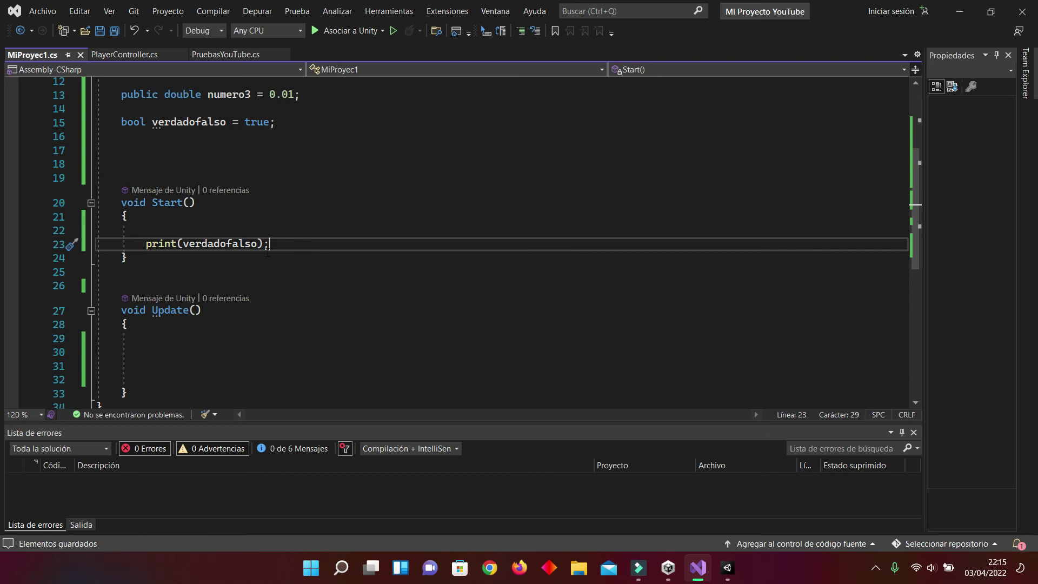
{"action": "key", "text": "Return"}
{"action": "key", "text": "Return"}
{"action": "key", "text": "Return"}
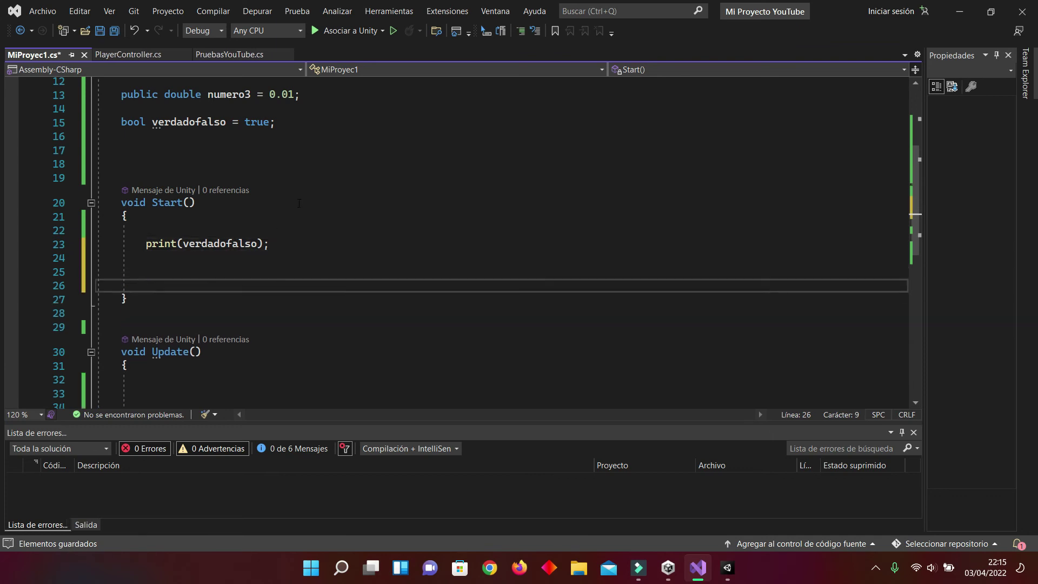
{"action": "key", "text": "Up"}
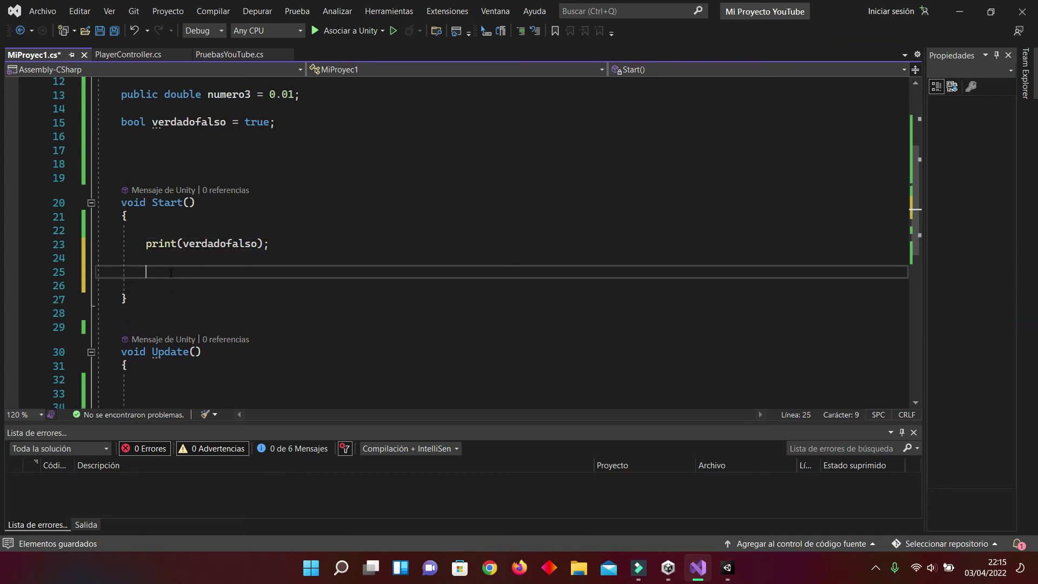
{"action": "type", "text": "if("}
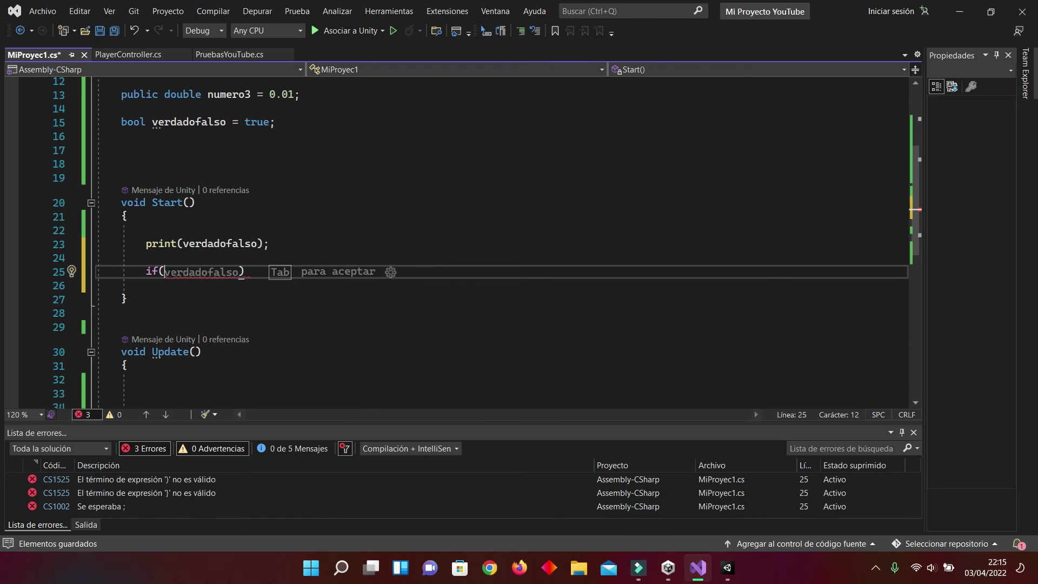
{"action": "scroll", "coordinate": [170, 273], "scroll_direction": "up", "scroll_amount": 2}
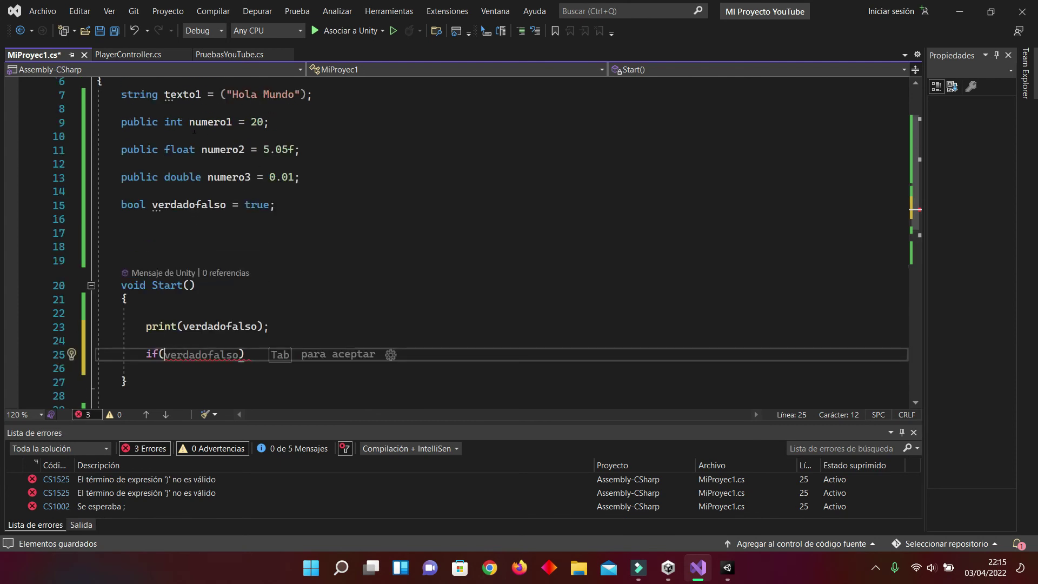
{"action": "scroll", "coordinate": [208, 364], "scroll_direction": "down", "scroll_amount": 1}
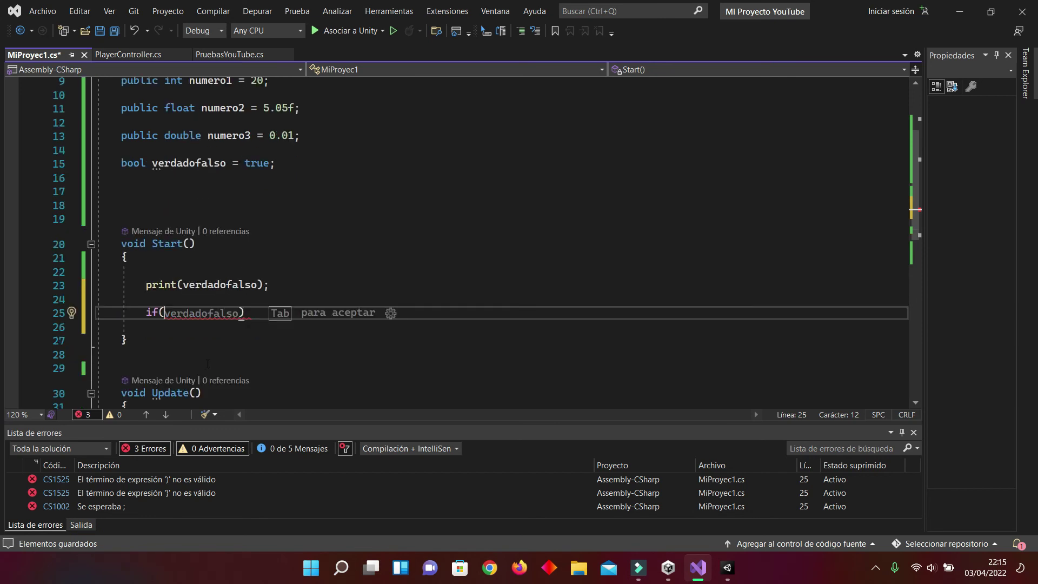
{"action": "type", "text": "numer"}
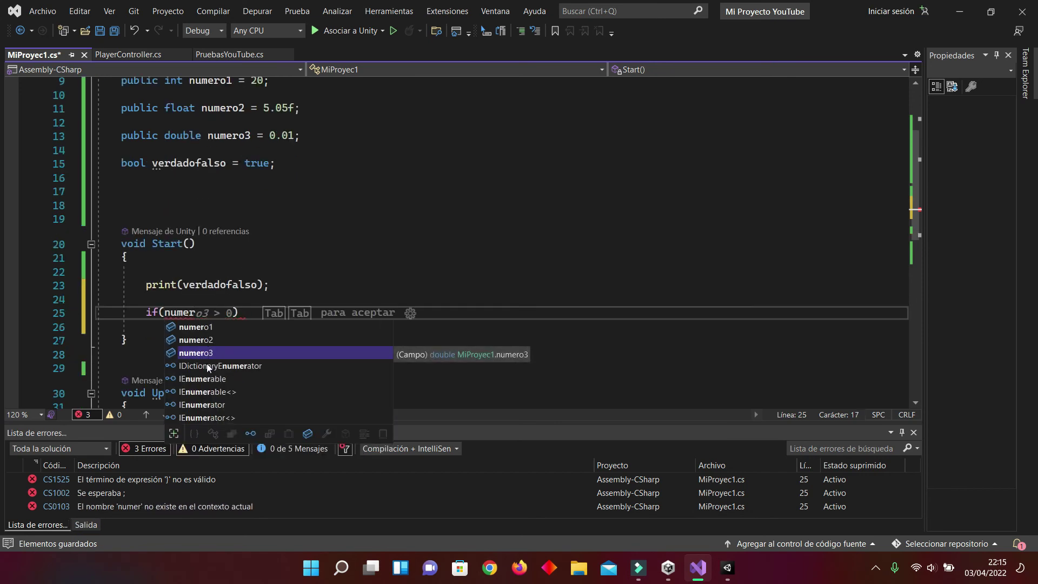
{"action": "type", "text": "o1"}
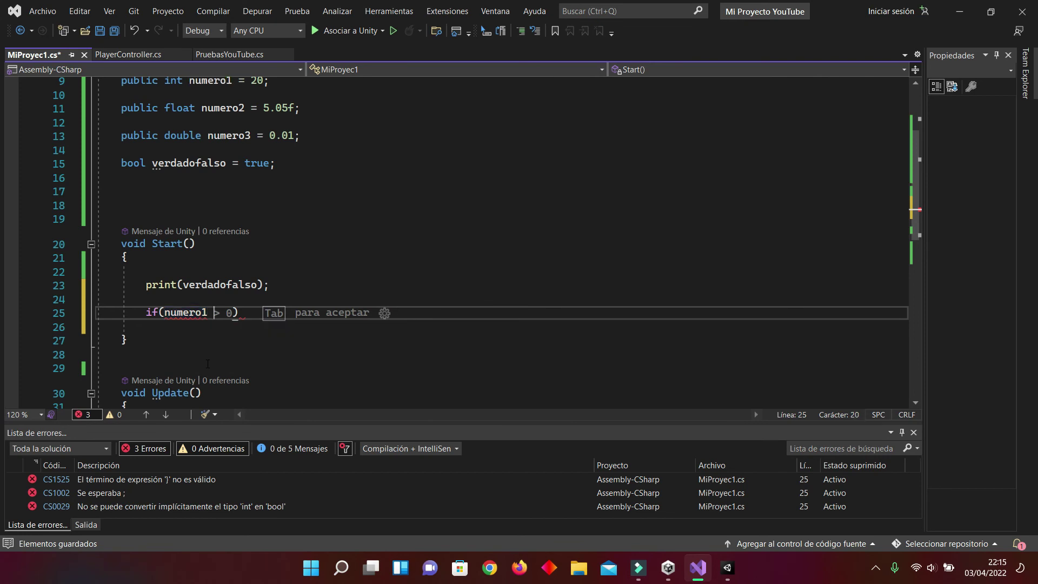
{"action": "type", "text": " =="}
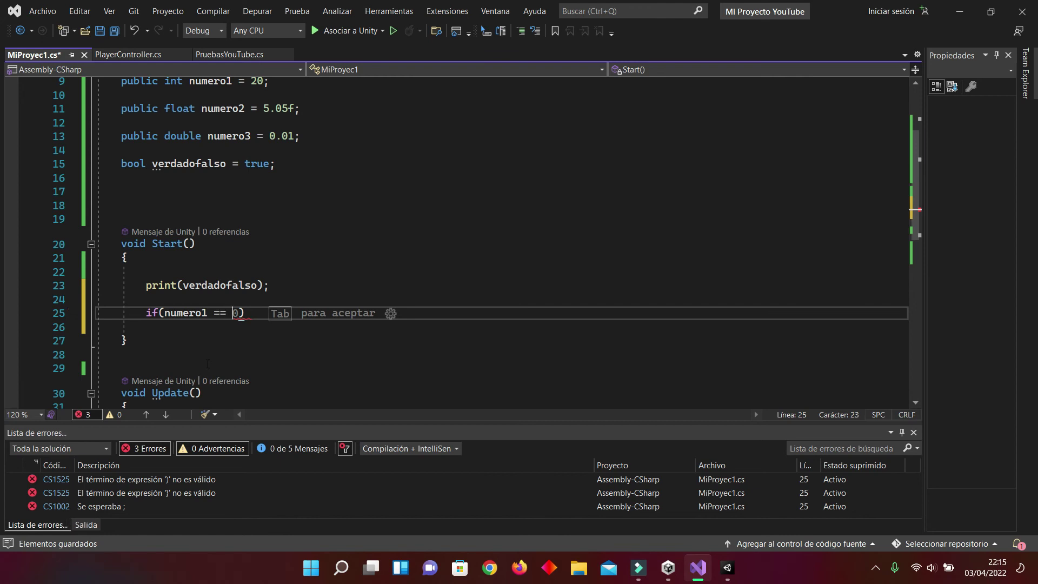
{"action": "type", "text": " 25"}
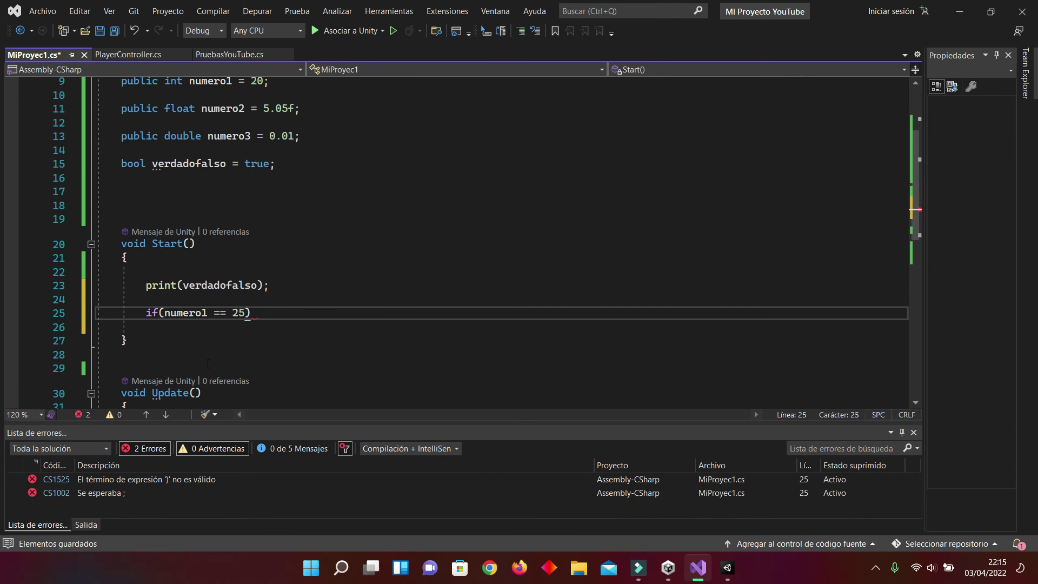
{"action": "type", "text": ") {"}
Move the braces onto their own line and open blank lines inside the if block
{"action": "key", "text": "Left"}
{"action": "key", "text": "BackSpace"}
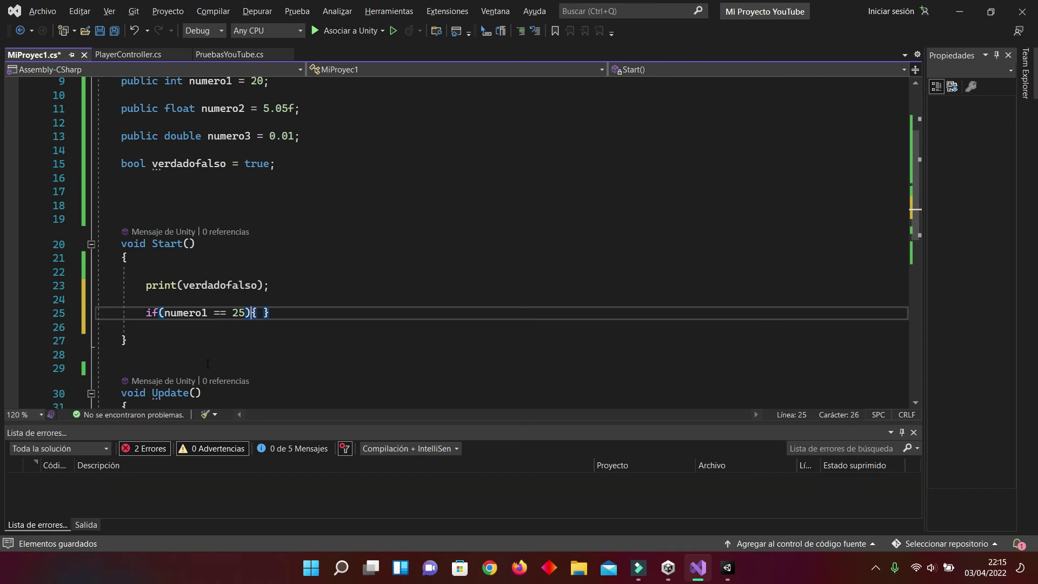
{"action": "key", "text": "Return"}
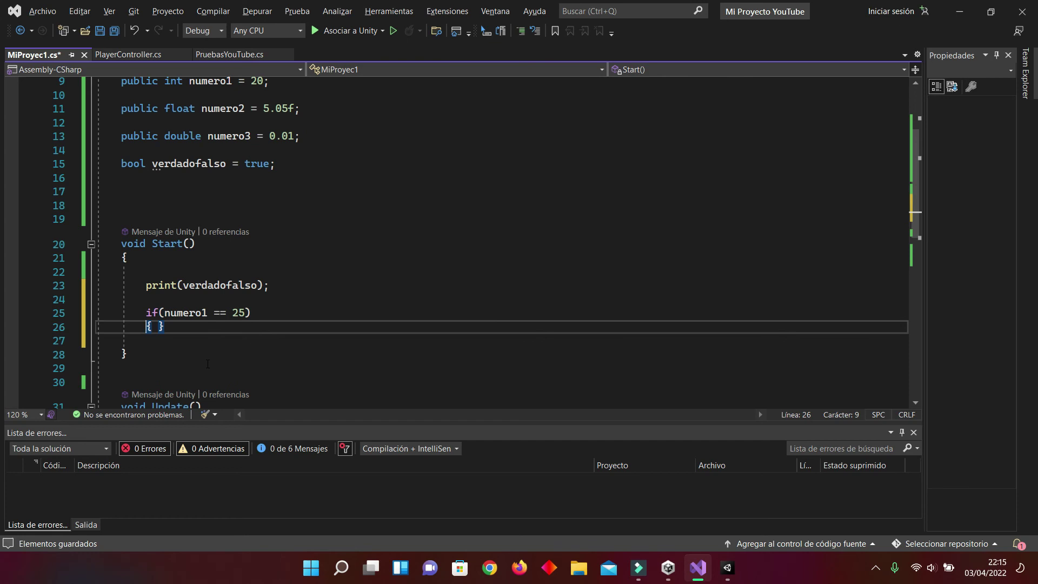
{"action": "key", "text": "Right"}
{"action": "key", "text": "Return"}
{"action": "key", "text": "Return"}
{"action": "key", "text": "Return"}
{"action": "key", "text": "Return"}
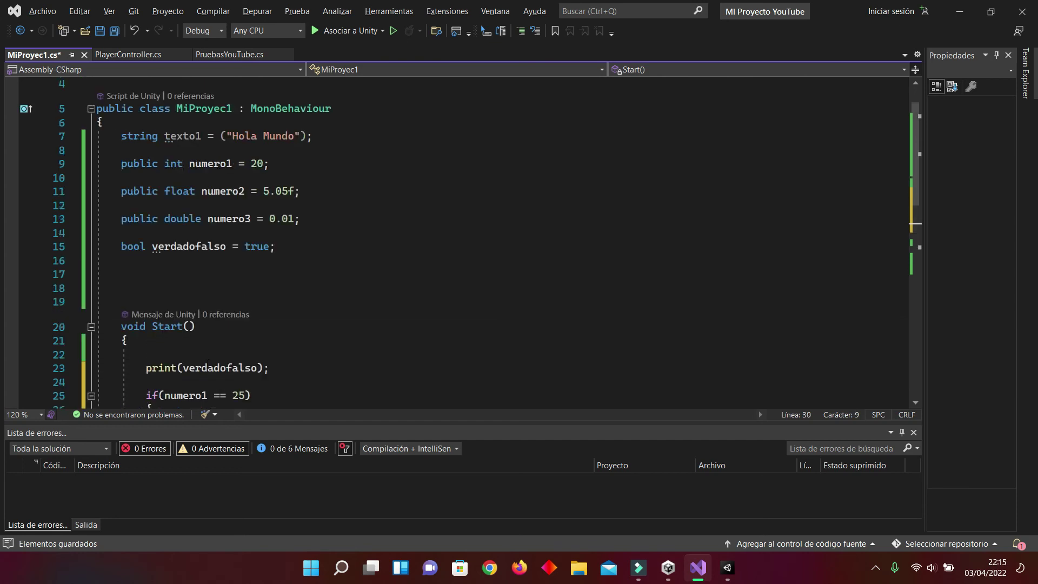
{"action": "left_click", "coordinate": [158, 352]}
Set verdadofalso = false; inside the if block
{"action": "scroll", "coordinate": [233, 350], "scroll_direction": "down", "scroll_amount": 1}
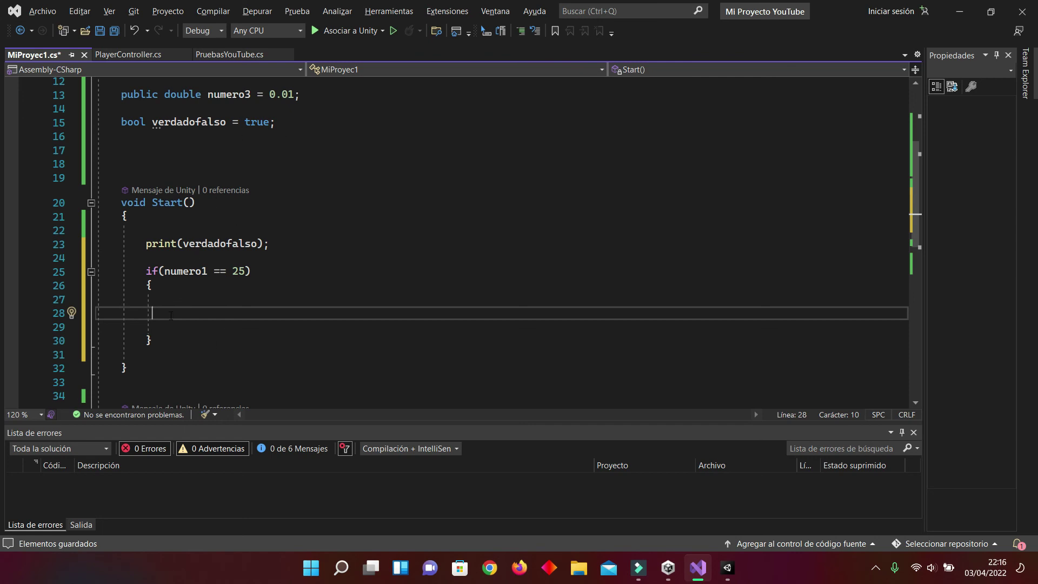
{"action": "type", "text": "verdadofalso"}
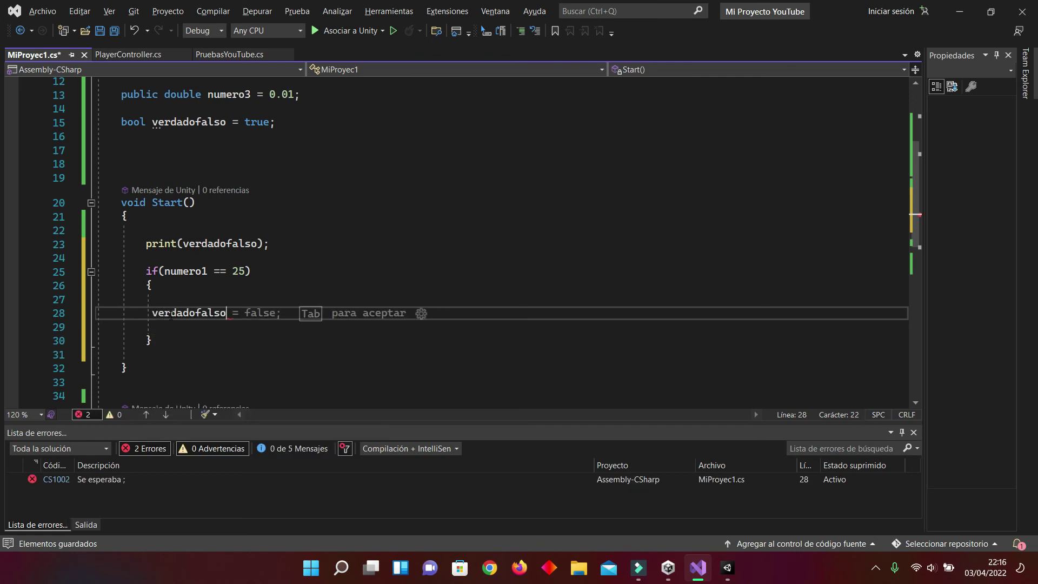
{"action": "type", "text": " = fa"}
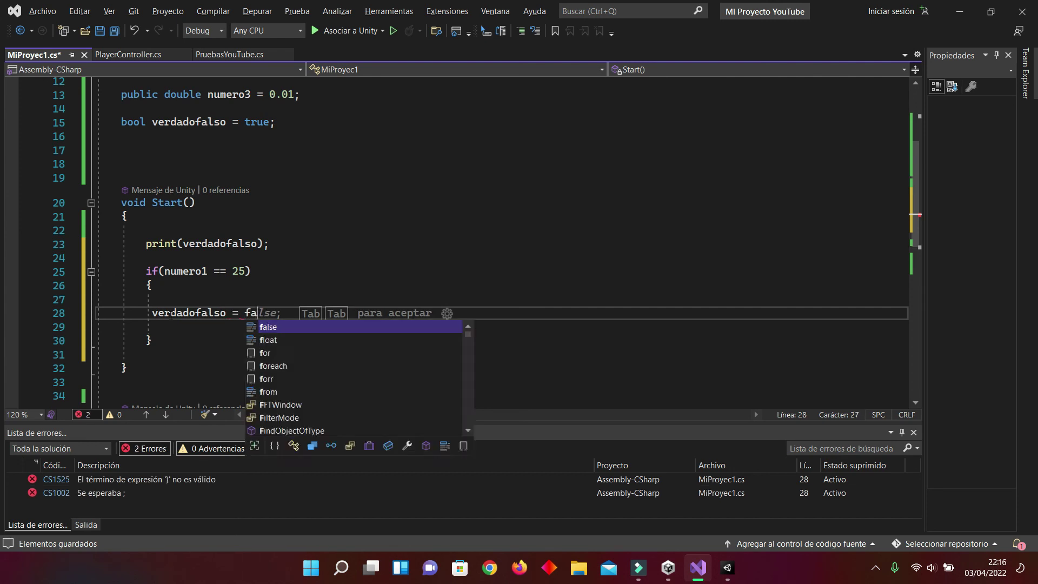
{"action": "type", "text": "ls"}
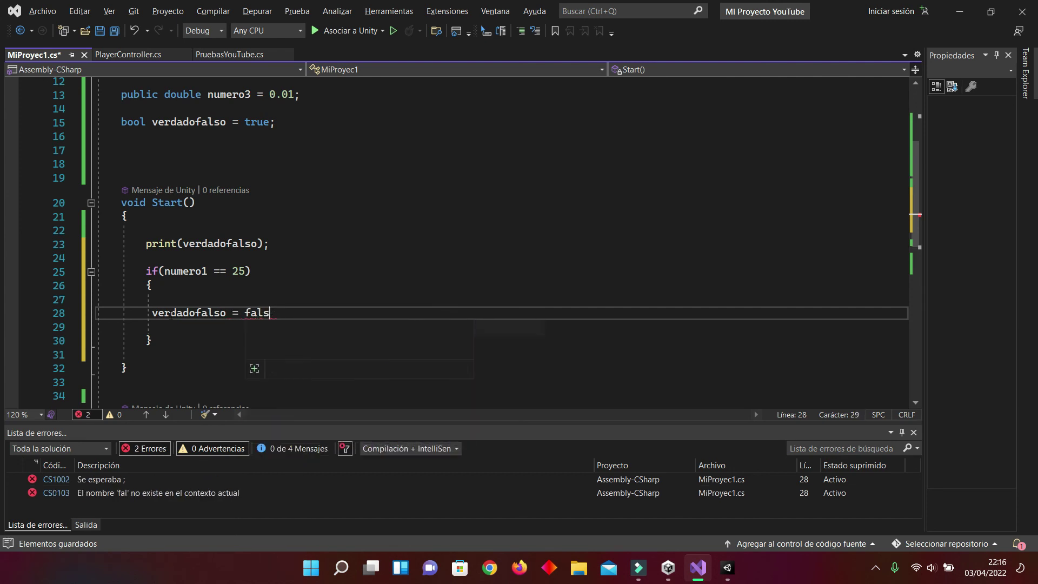
{"action": "type", "text": "e;"}
{"action": "scroll", "coordinate": [186, 306], "scroll_direction": "down", "scroll_amount": 1}
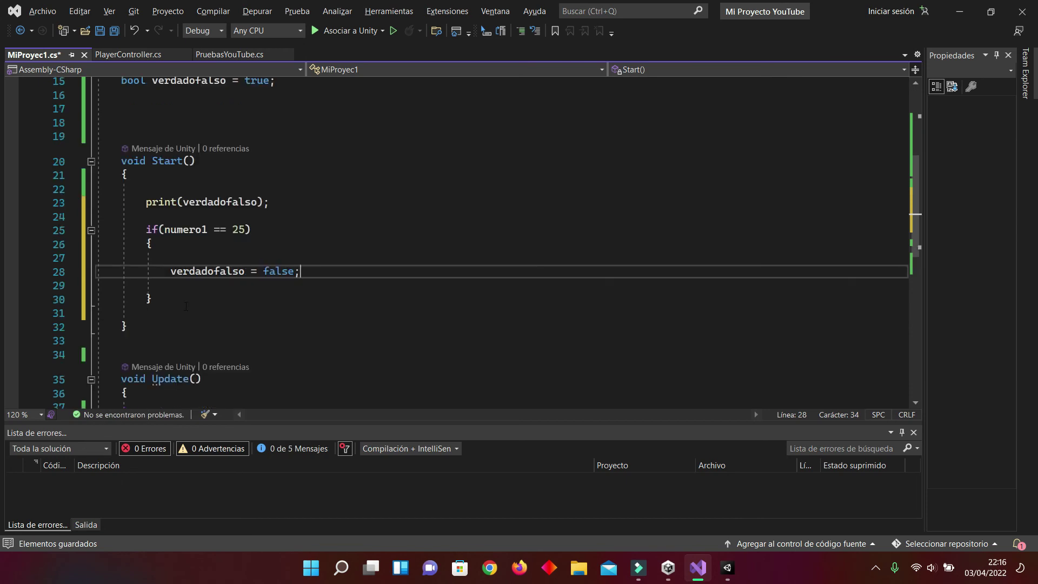
Add a second print(verdadofalso); after the if block
{"action": "left_click", "coordinate": [221, 318]}
{"action": "type", "text": "print"}
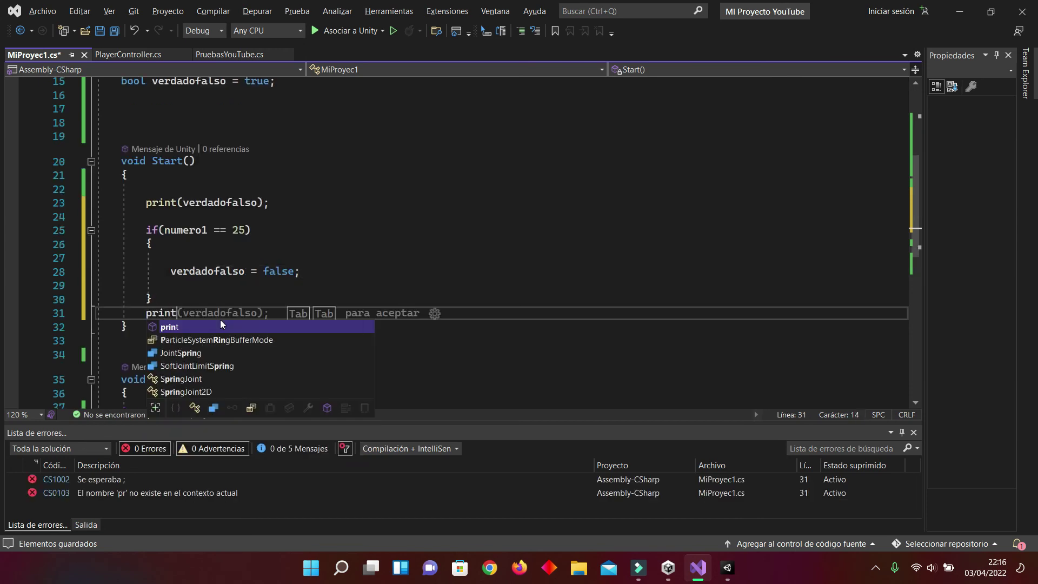
{"action": "key", "text": "Escape"}
{"action": "key", "text": "Tab"}
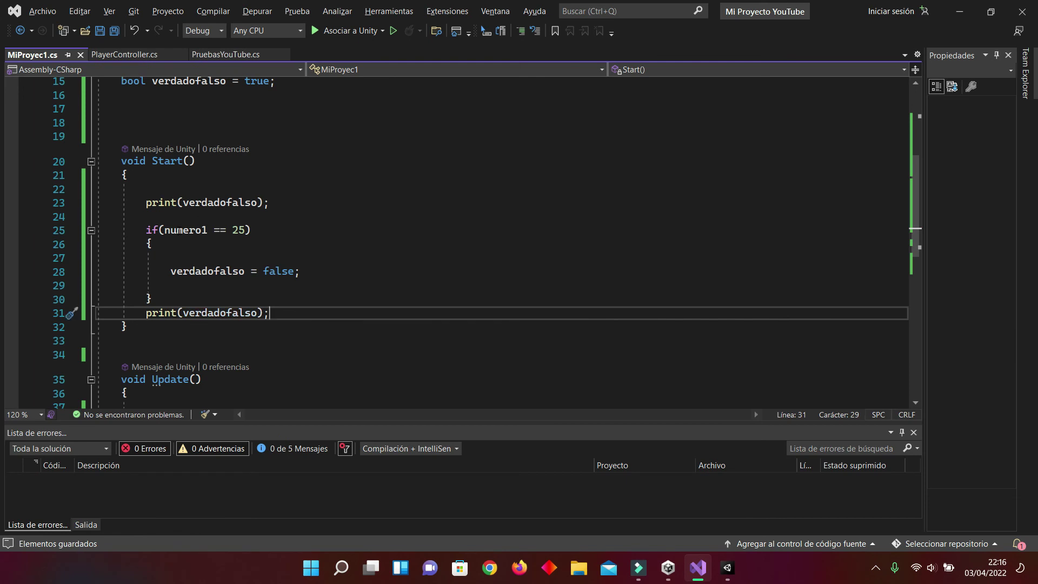
{"action": "scroll", "coordinate": [270, 137], "scroll_direction": "up", "scroll_amount": 1}
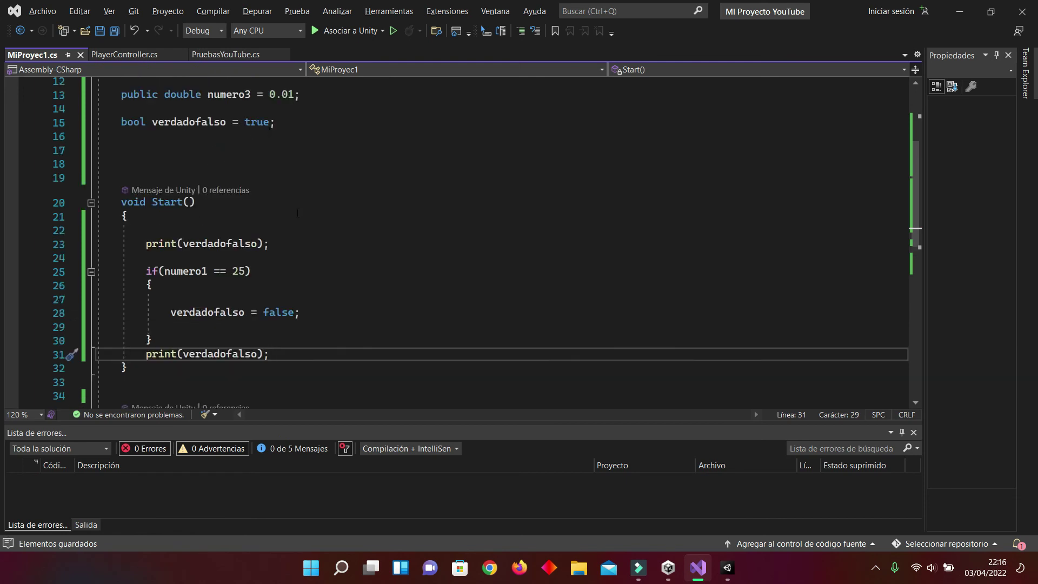
{"action": "scroll", "coordinate": [298, 213], "scroll_direction": "down", "scroll_amount": 2}
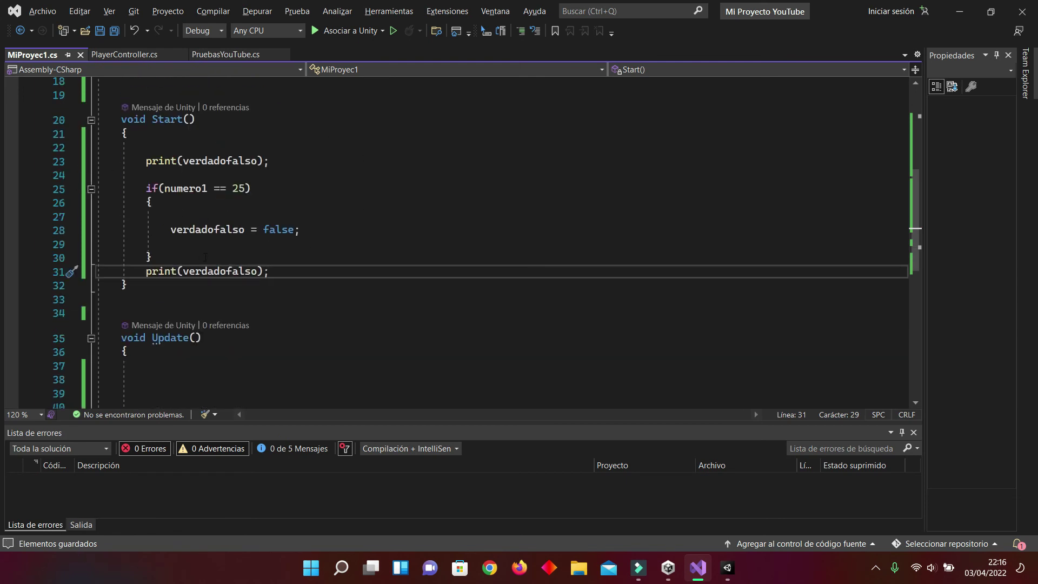
{"action": "scroll", "coordinate": [308, 205], "scroll_direction": "up", "scroll_amount": 3}
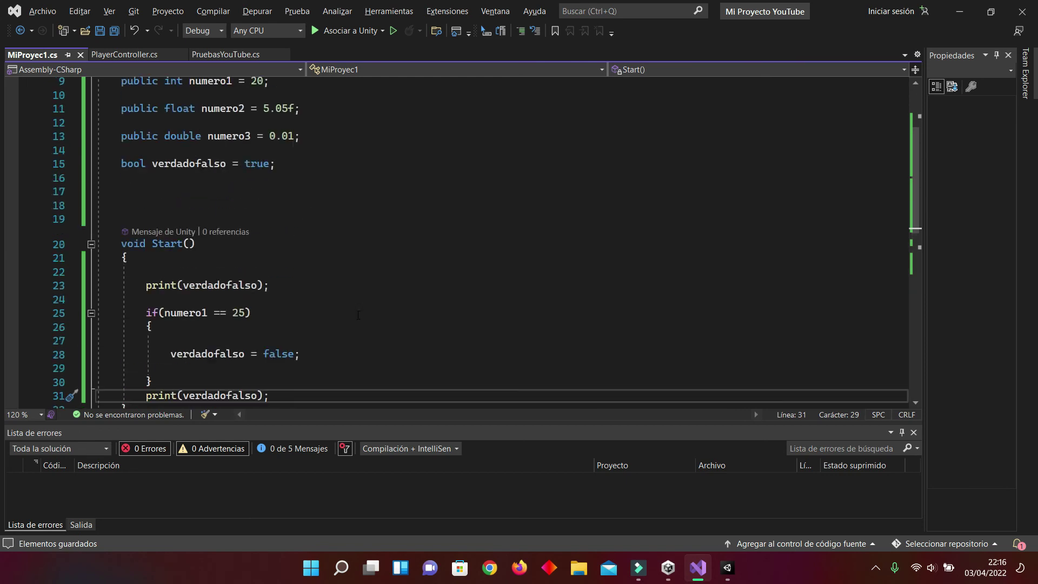
{"action": "scroll", "coordinate": [466, 325], "scroll_direction": "up", "scroll_amount": 1}
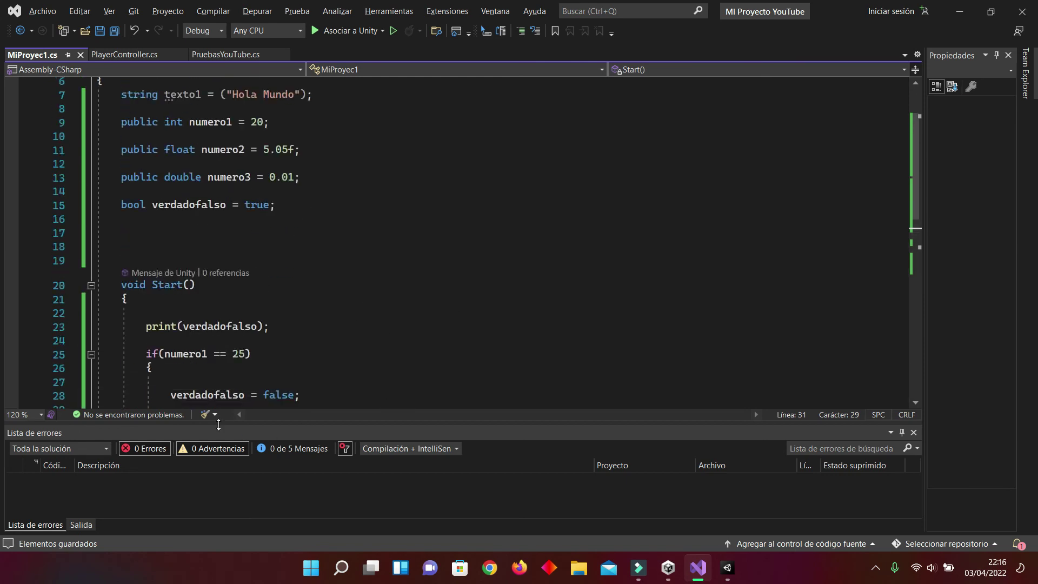
{"action": "left_click", "coordinate": [727, 568]}
Clear the Console and play the scene, logging True twice, then return to the script
{"action": "left_click", "coordinate": [15, 371]}
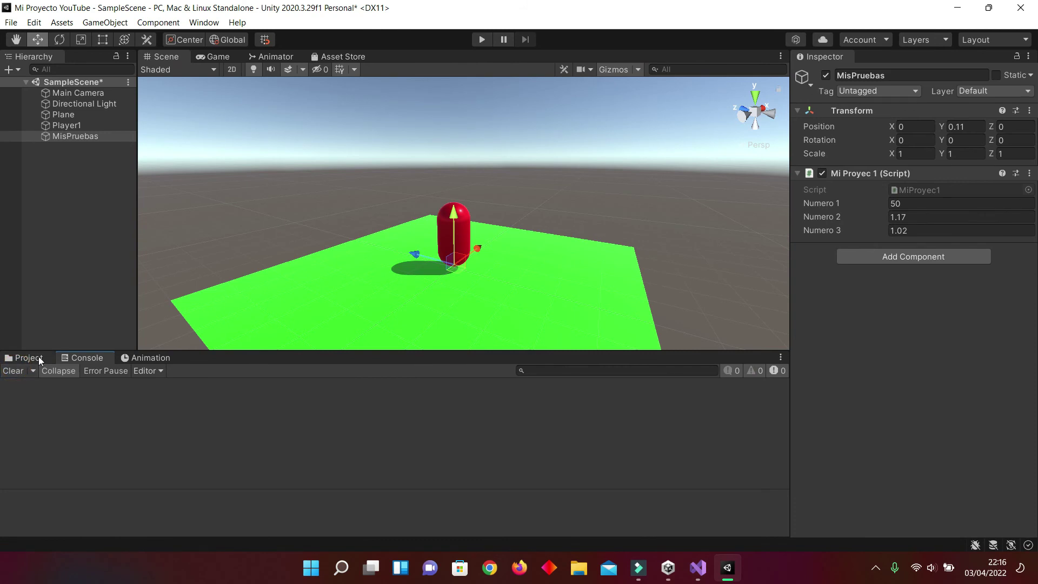
{"action": "left_click", "coordinate": [481, 40]}
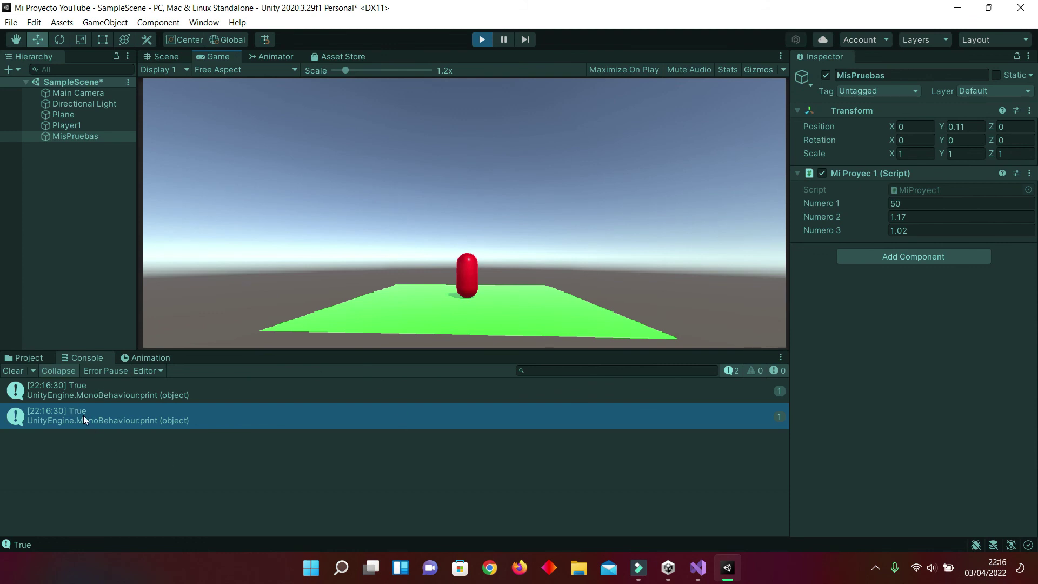
{"action": "left_click", "coordinate": [490, 40]}
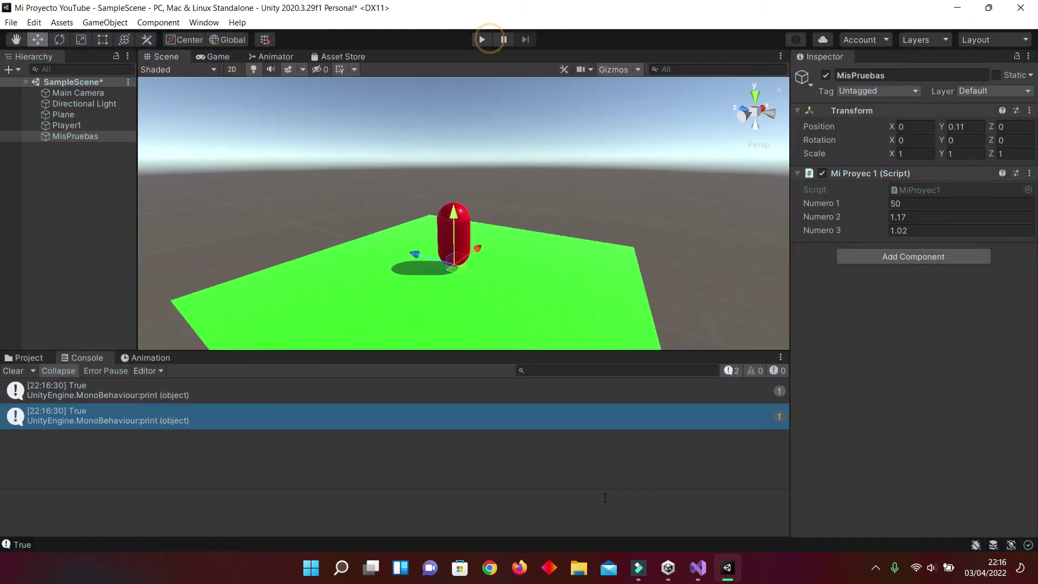
{"action": "left_click", "coordinate": [700, 571]}
{"action": "scroll", "coordinate": [406, 329], "scroll_direction": "down", "scroll_amount": 2}
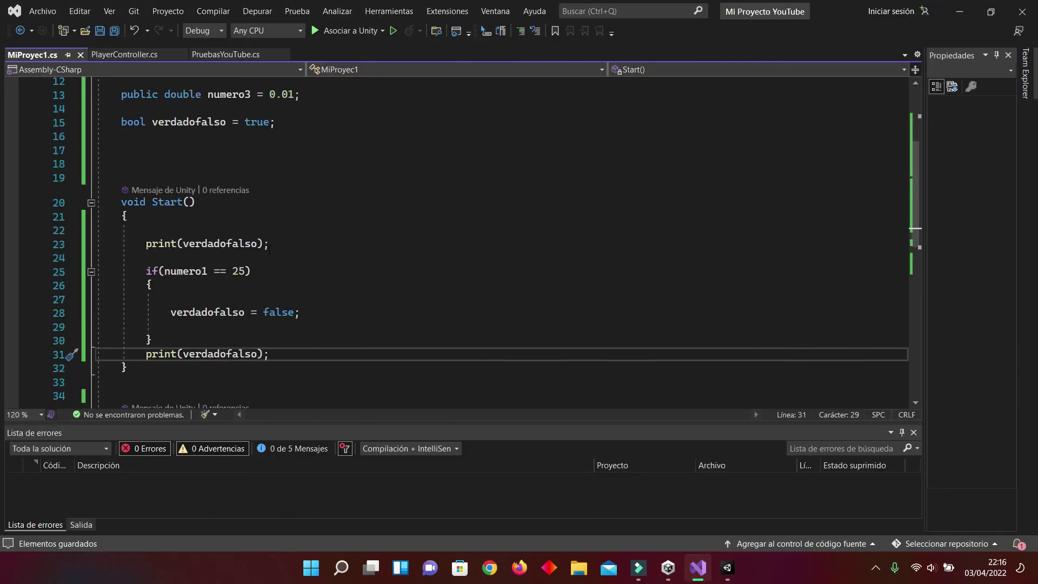
Review the numero1 and verdadofalso field declarations, then go back to Unity
{"action": "scroll", "coordinate": [224, 249], "scroll_direction": "up", "scroll_amount": 1}
{"action": "scroll", "coordinate": [303, 224], "scroll_direction": "down", "scroll_amount": 1}
{"action": "scroll", "coordinate": [300, 282], "scroll_direction": "up", "scroll_amount": 1}
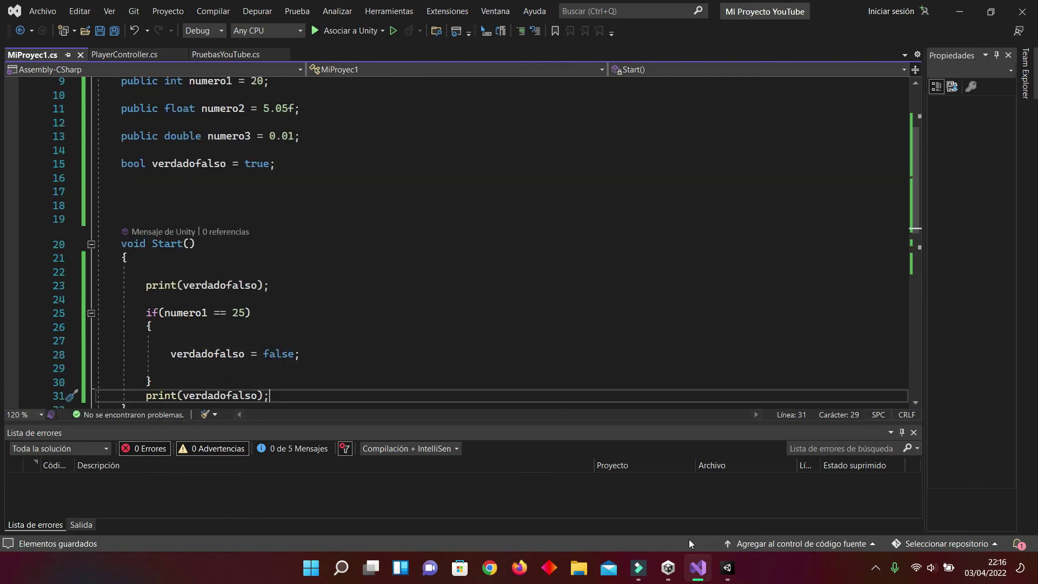
{"action": "left_click", "coordinate": [727, 567]}
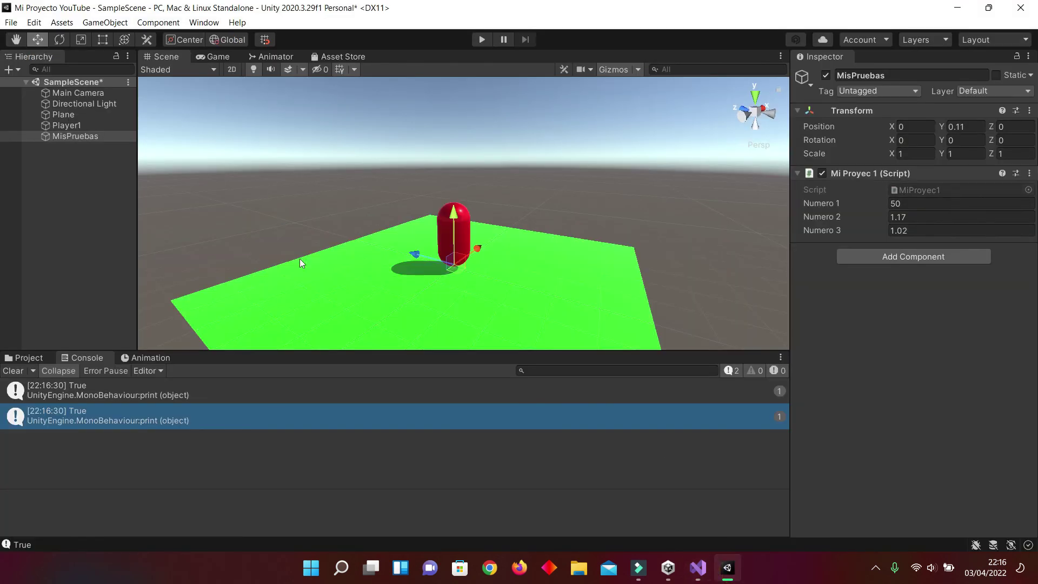
Clear the Console and set Numero 1 to 25 in the Inspector
{"action": "left_click", "coordinate": [28, 373]}
{"action": "left_click", "coordinate": [933, 202]}
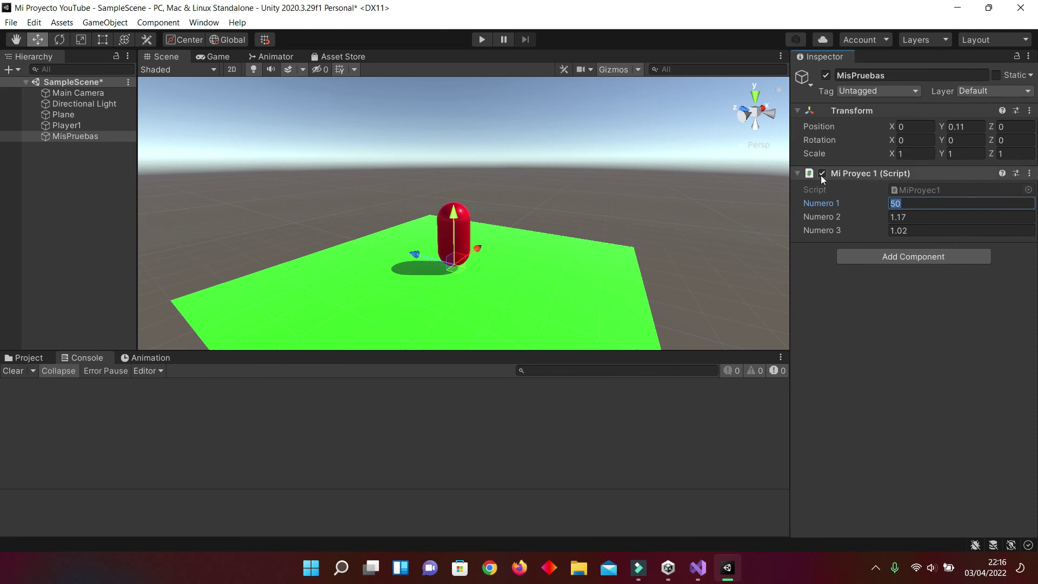
{"action": "type", "text": "25"}
Play the scene to get True then False, clear the Console, and close the red S app
{"action": "left_click", "coordinate": [483, 39]}
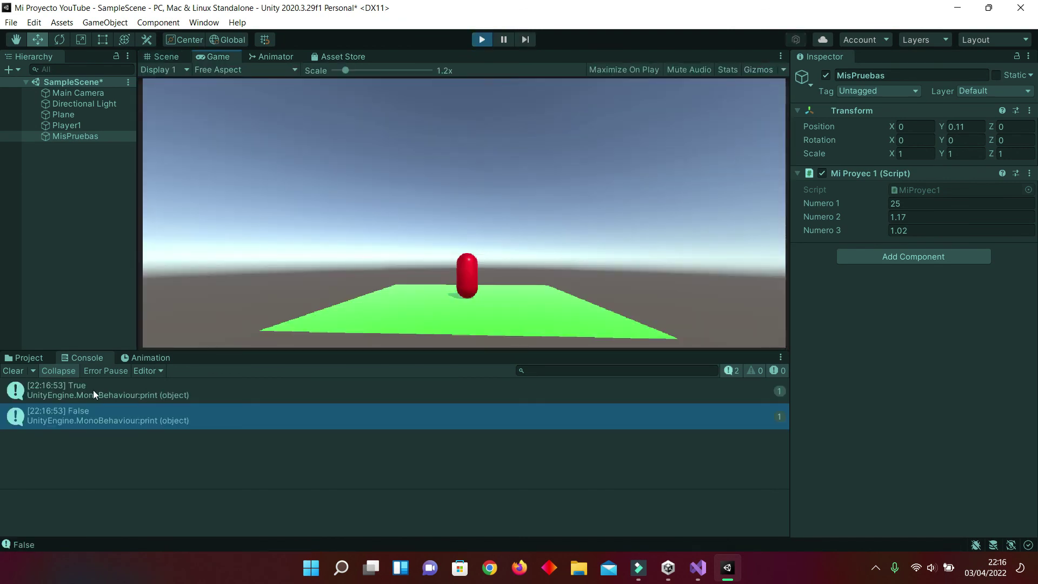
{"action": "left_click", "coordinate": [474, 43]}
{"action": "left_click", "coordinate": [13, 371]}
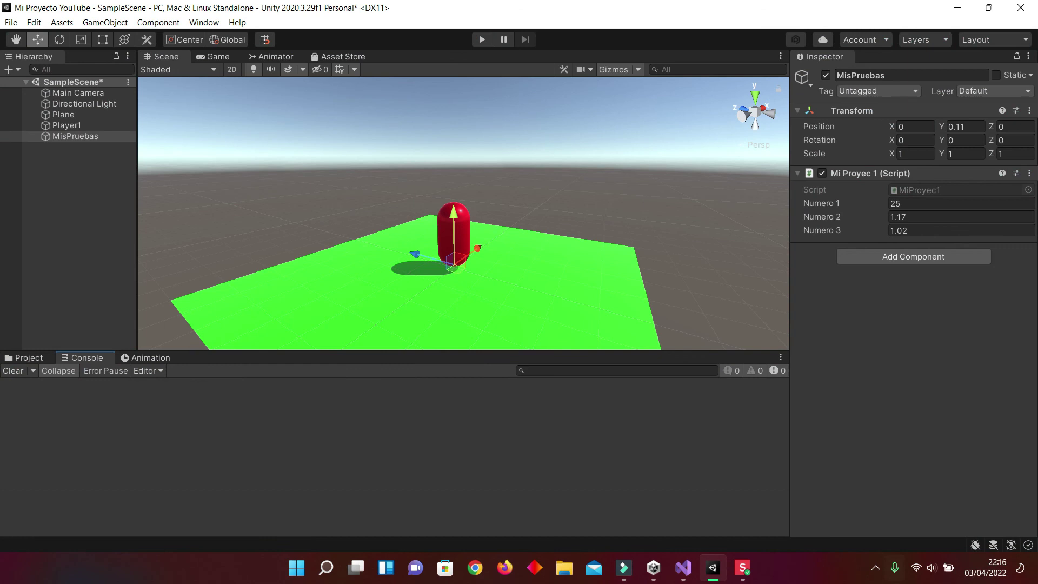
{"action": "right_click", "coordinate": [748, 575]}
{"action": "left_click", "coordinate": [736, 534]}
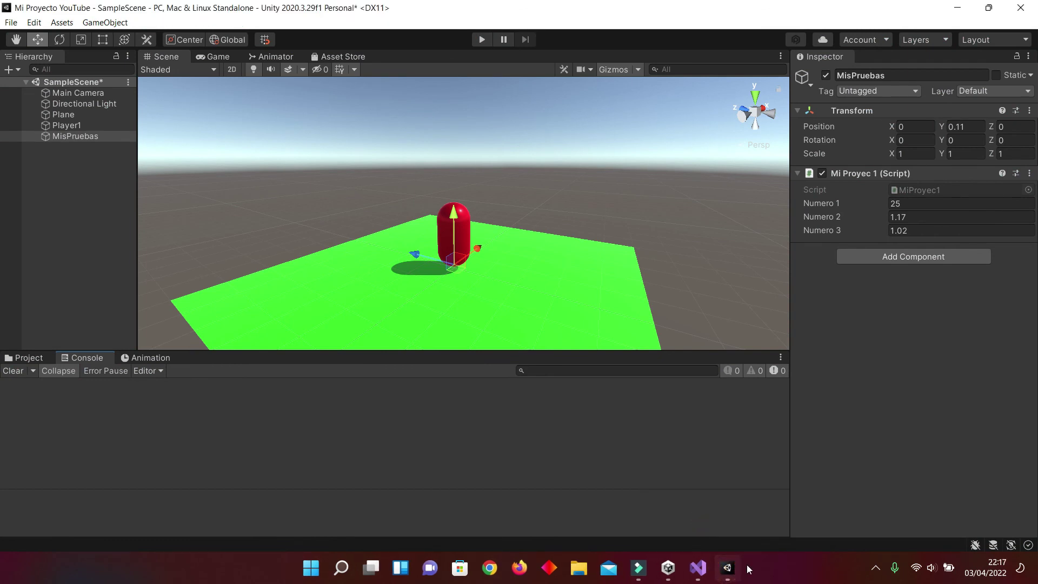
Add a char letra1 declaration line below the verdadofalso declaration
{"action": "left_click", "coordinate": [698, 568]}
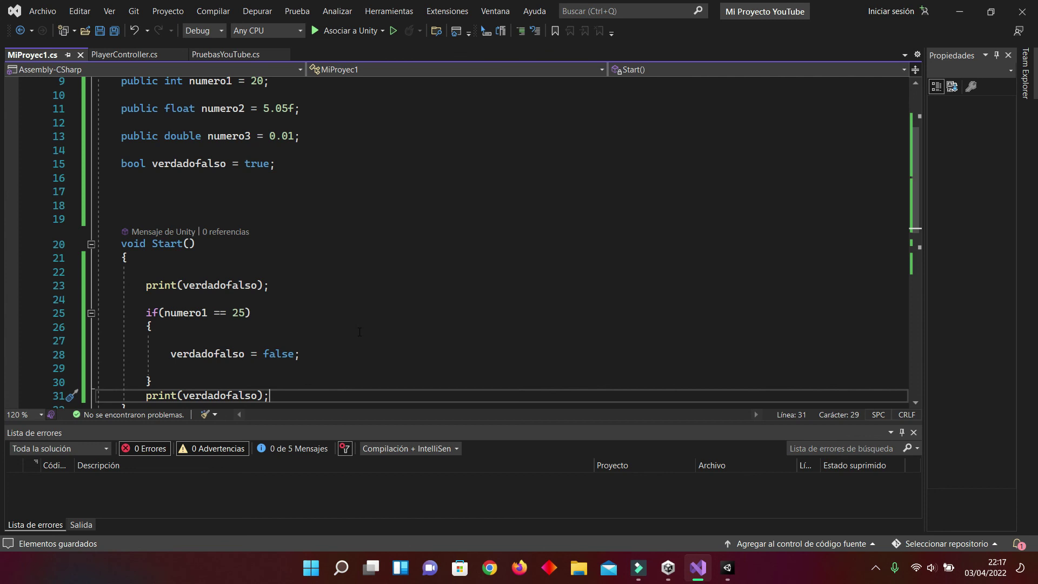
{"action": "scroll", "coordinate": [359, 332], "scroll_direction": "up", "scroll_amount": 3}
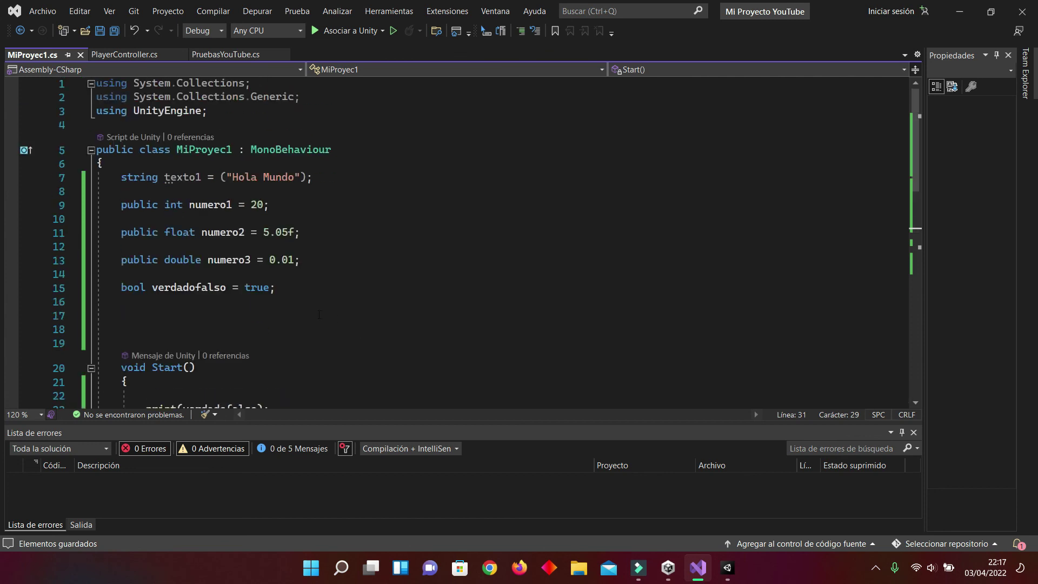
{"action": "left_click", "coordinate": [294, 287]}
{"action": "key", "text": "Return"}
{"action": "key", "text": "Return"}
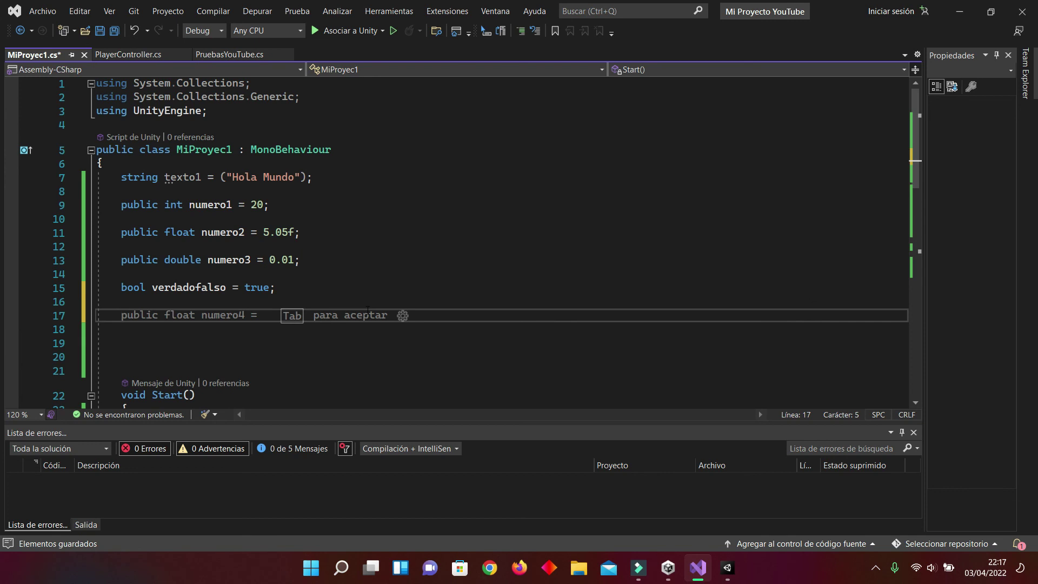
{"action": "type", "text": "char"}
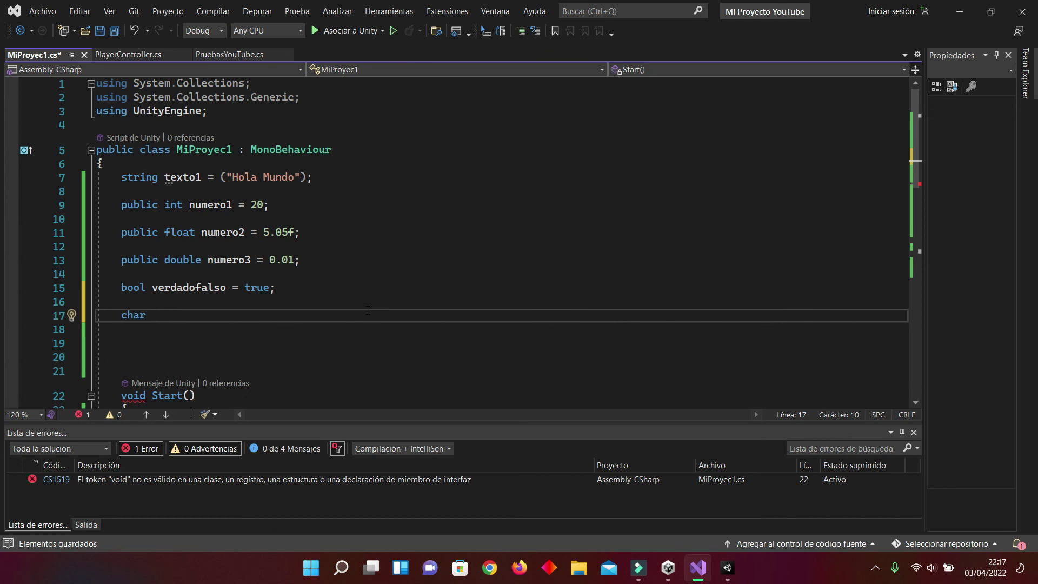
{"action": "type", "text": " letra"}
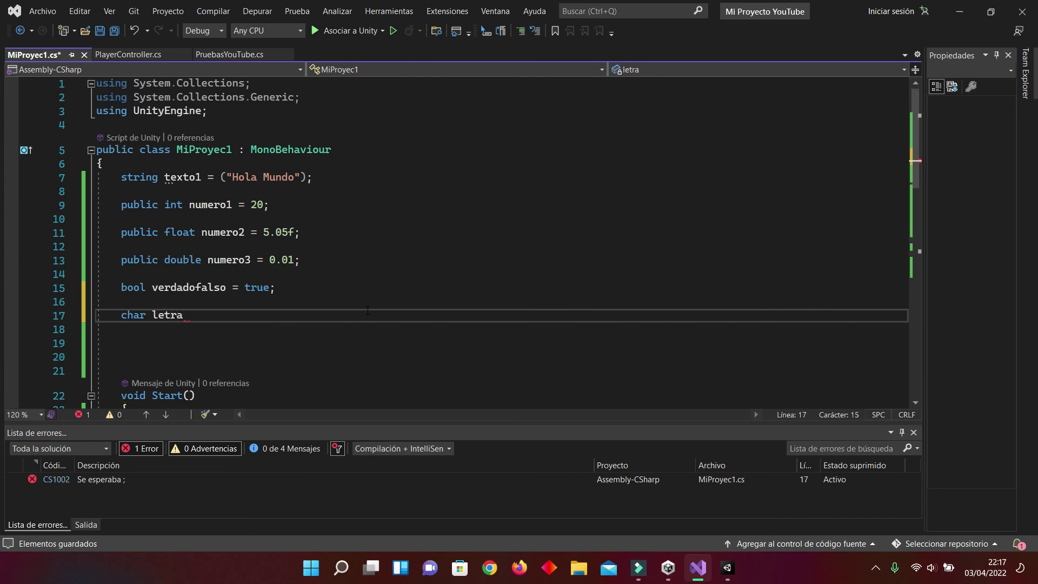
{"action": "type", "text": "1"}
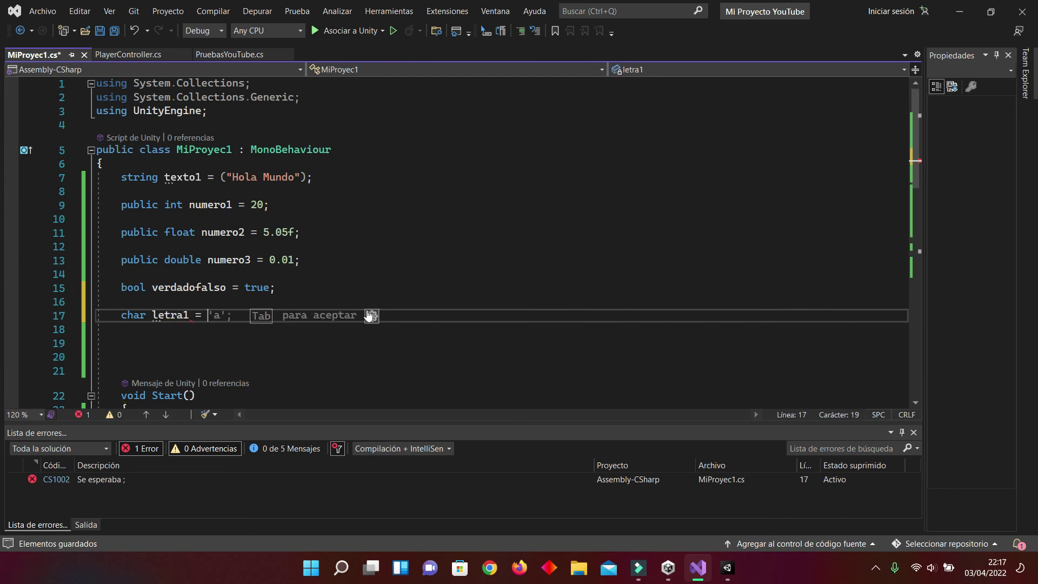
{"action": "type", "text": " = "}
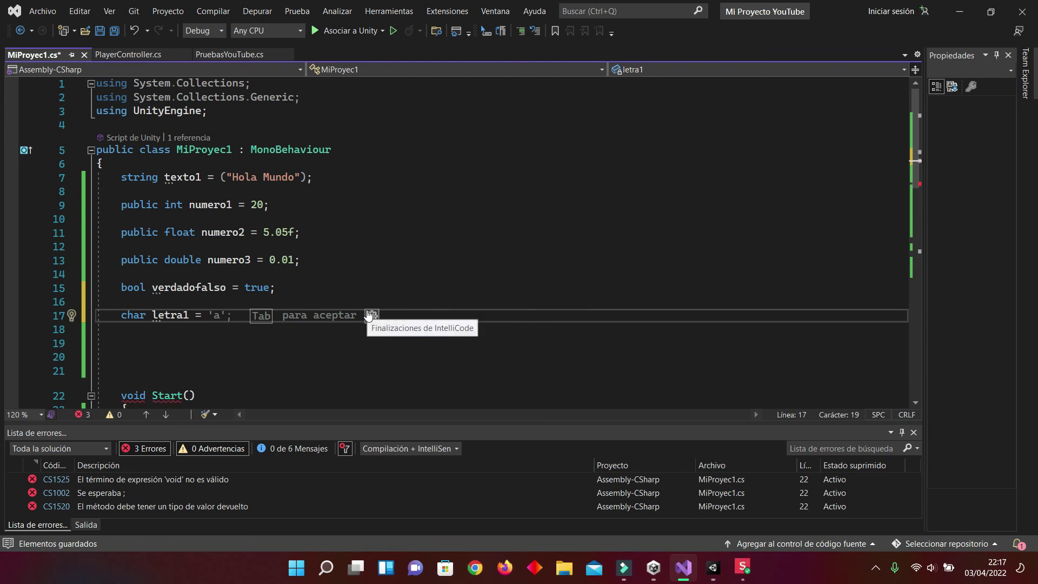
{"action": "type", "text": "\""}
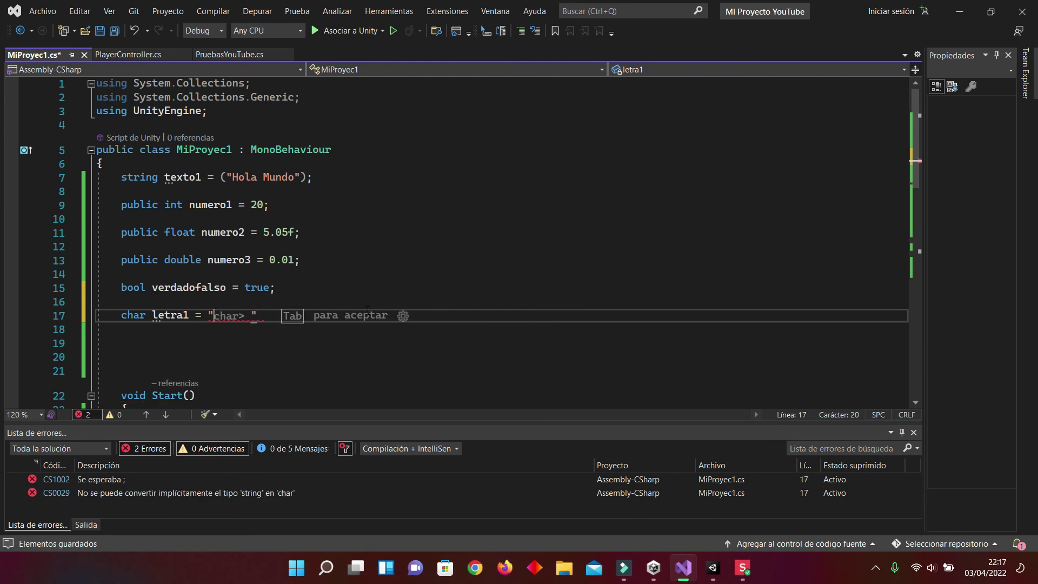
Correct letra1's value to the char literal 'a'; and save the script
{"action": "key", "text": "Down"}
{"action": "left_click", "coordinate": [236, 301]}
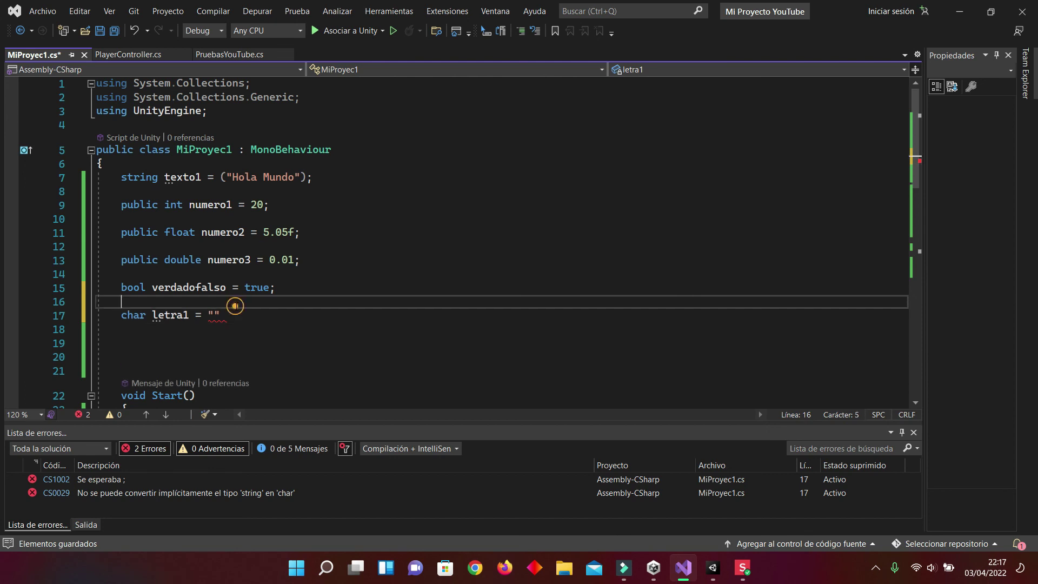
{"action": "left_click", "coordinate": [244, 316]}
{"action": "key", "text": "BackSpace"}
{"action": "key", "text": "BackSpace"}
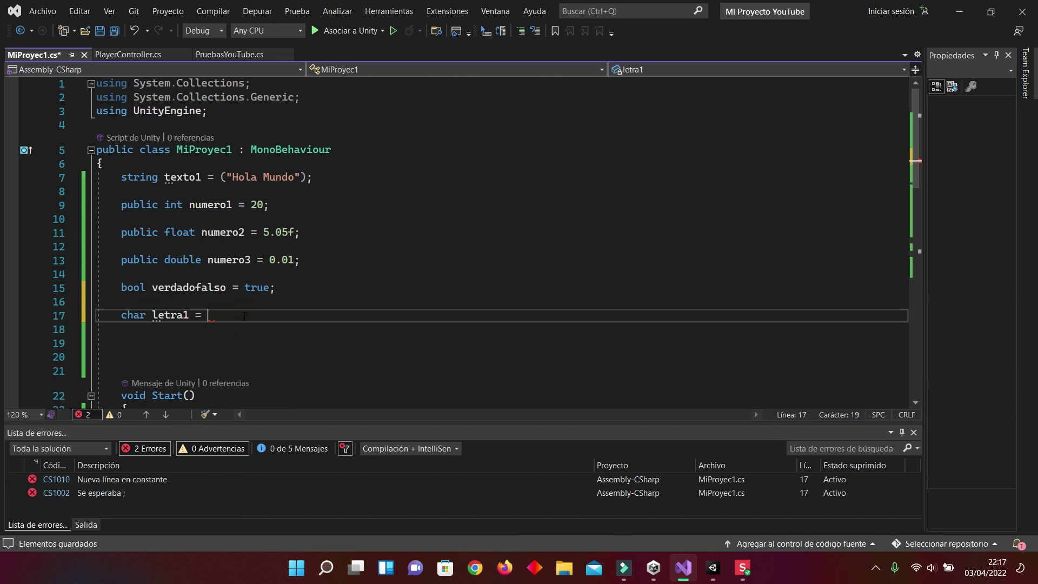
{"action": "type", "text": "'"}
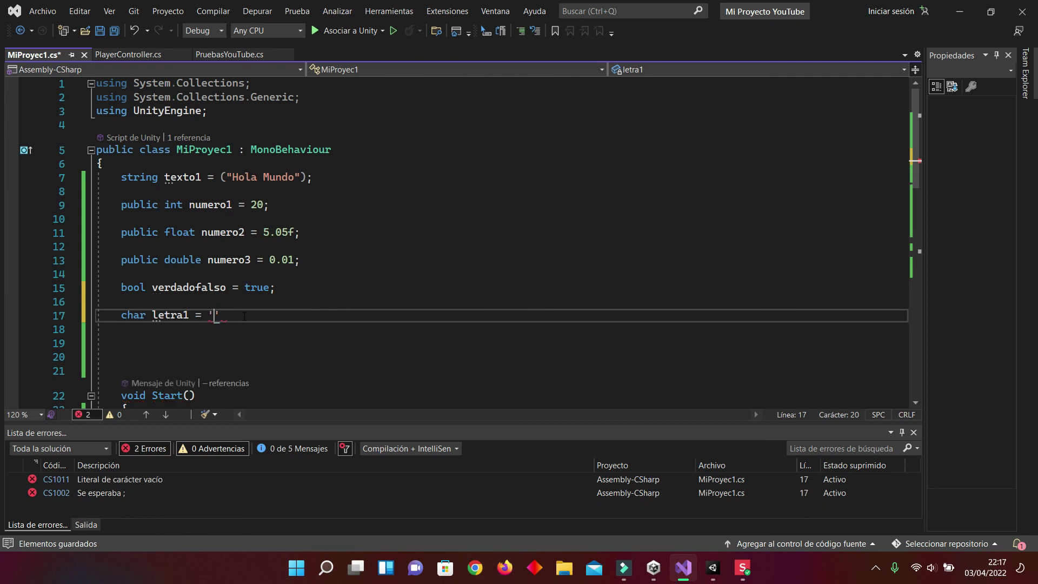
{"action": "type", "text": "aaaa"}
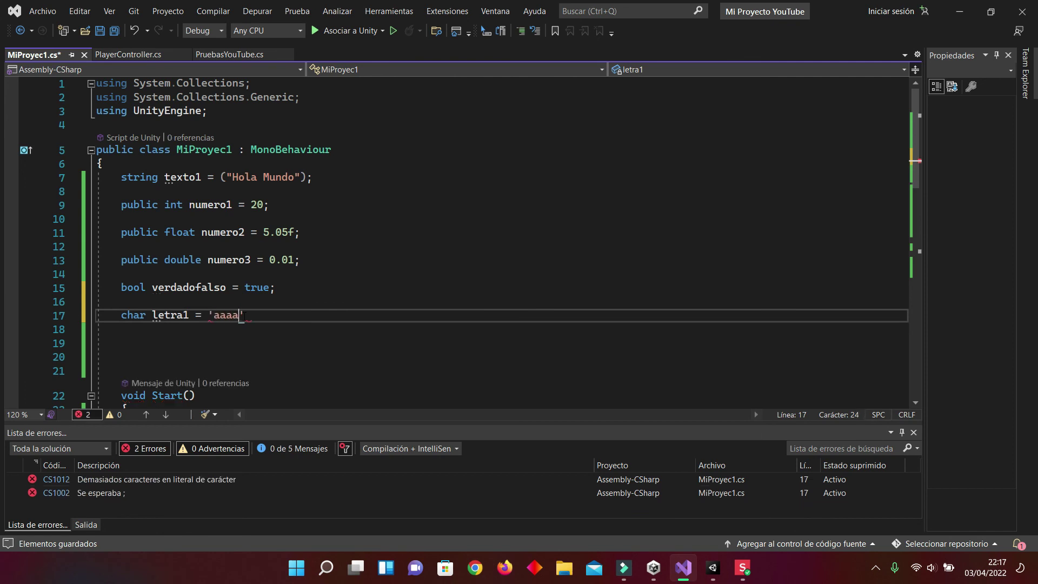
{"action": "key", "text": "BackSpace"}
{"action": "key", "text": "BackSpace"}
{"action": "type", "text": ";"}
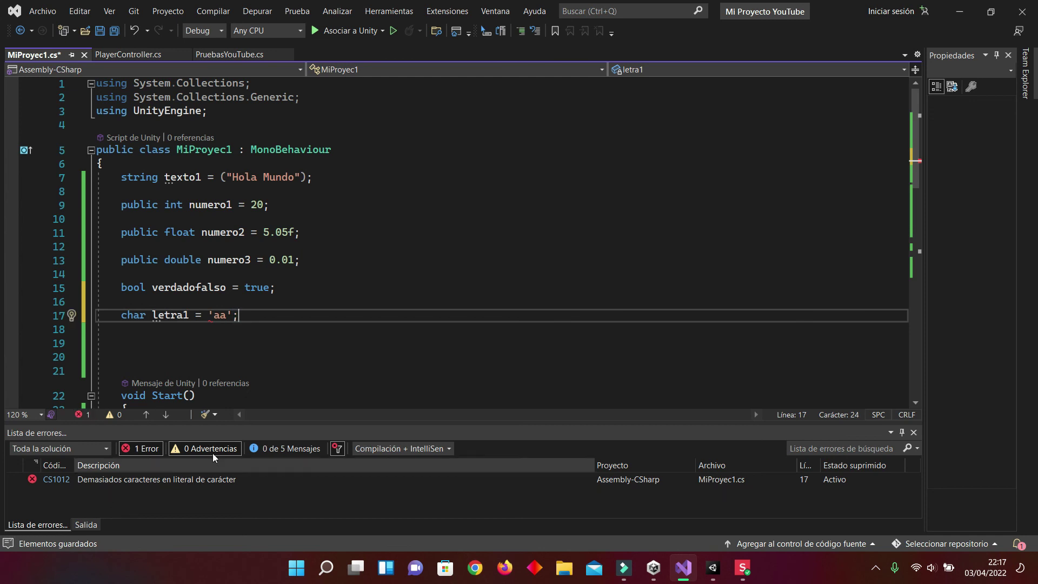
{"action": "left_click", "coordinate": [228, 316]}
{"action": "key", "text": "BackSpace"}
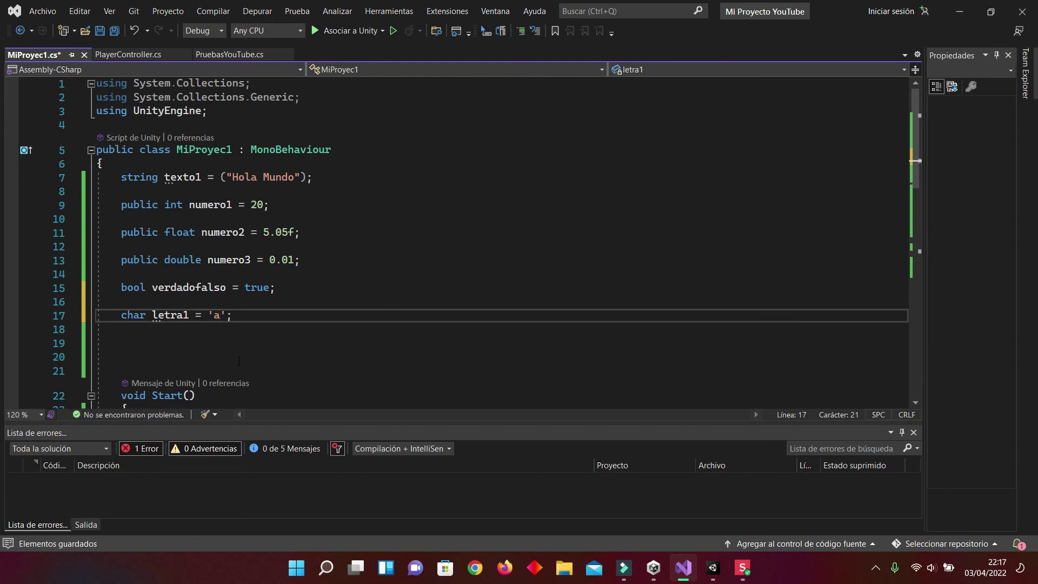
{"action": "key", "text": "ctrl+s"}
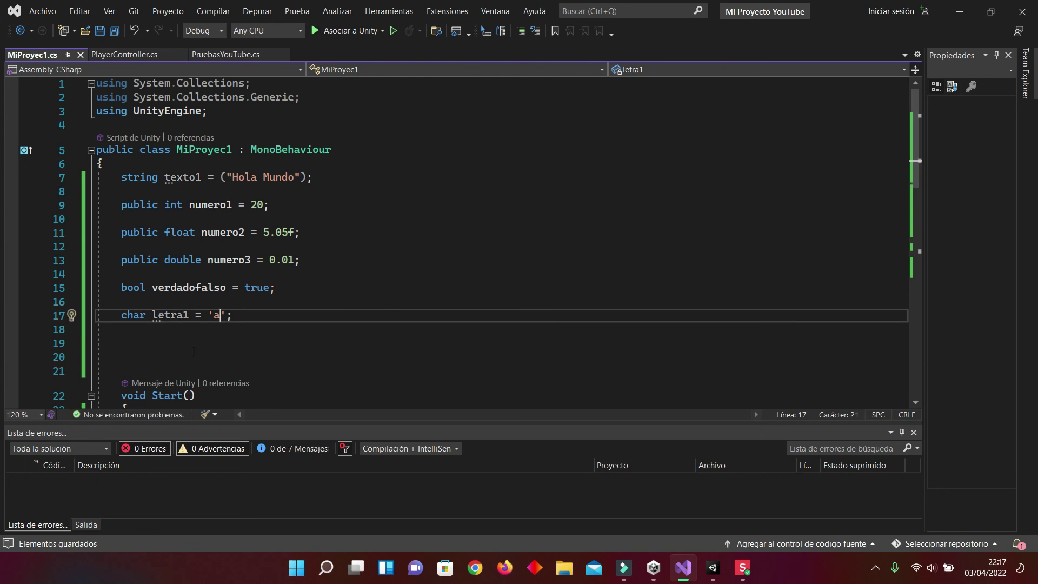
Close the Soda PDF windows and clear Unity's Console
{"action": "right_click", "coordinate": [745, 558]}
{"action": "left_click", "coordinate": [737, 532]}
{"action": "left_click", "coordinate": [727, 568]}
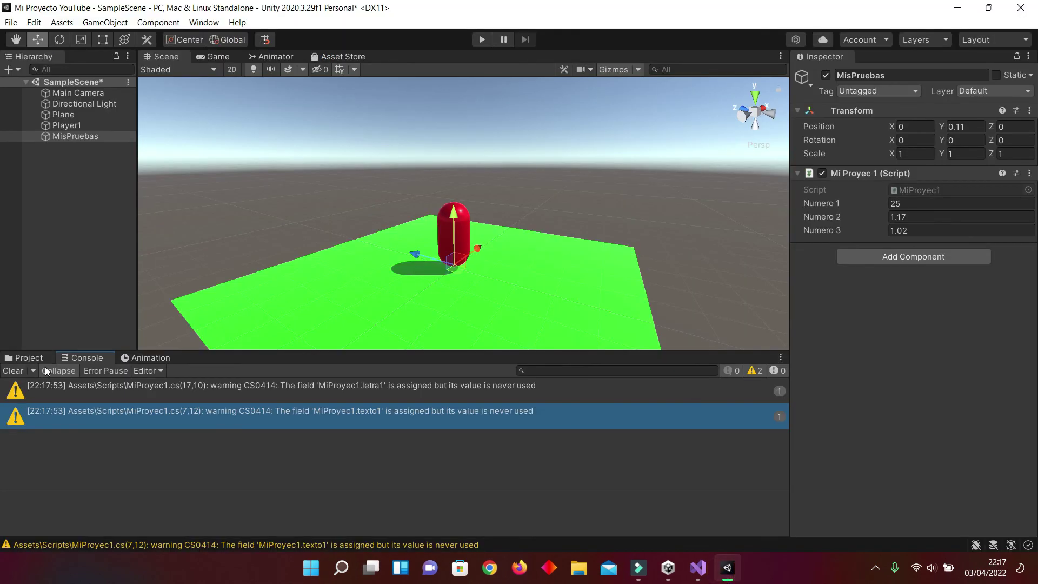
{"action": "left_click", "coordinate": [15, 370]}
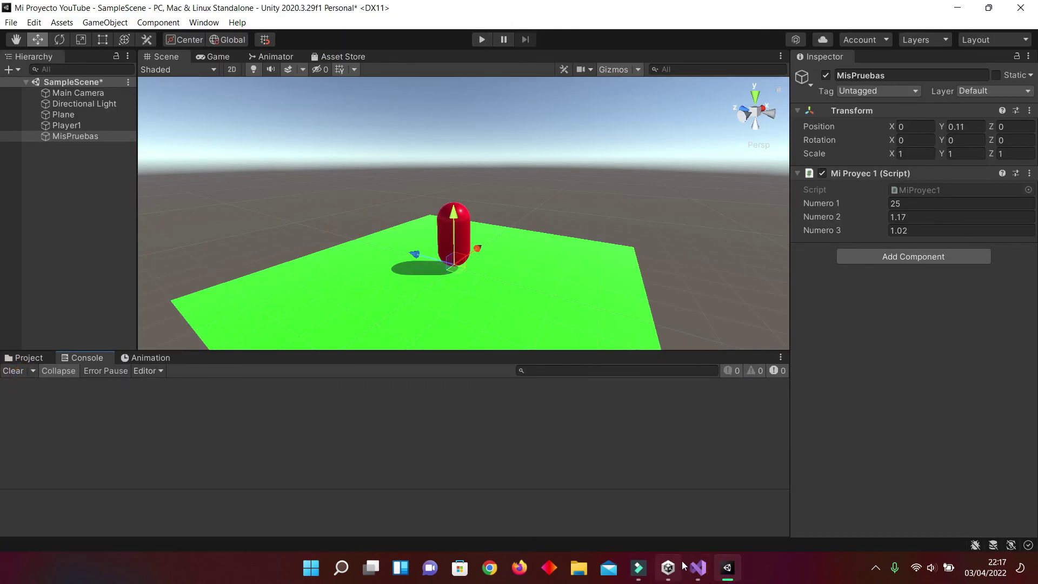
{"action": "left_click", "coordinate": [698, 568]}
Select the old if block and print lines in Start()
{"action": "scroll", "coordinate": [284, 302], "scroll_direction": "down", "scroll_amount": 3}
{"action": "scroll", "coordinate": [284, 301], "scroll_direction": "down", "scroll_amount": 2}
{"action": "scroll", "coordinate": [284, 302], "scroll_direction": "down", "scroll_amount": 1}
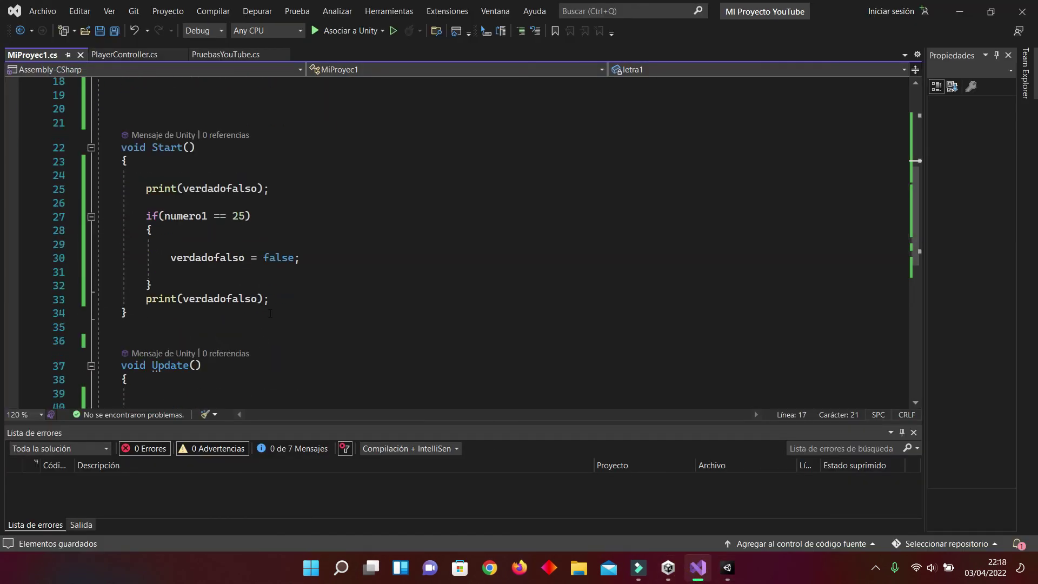
{"action": "mouse_move", "coordinate": [284, 302]}
{"action": "left_mouse_down"}
{"action": "mouse_move", "coordinate": [105, 203]}
{"action": "mouse_move", "coordinate": [146, 175]}
{"action": "left_mouse_up"}
Replace the old Start() code with print(letra1); and save
{"action": "key", "text": "Delete"}
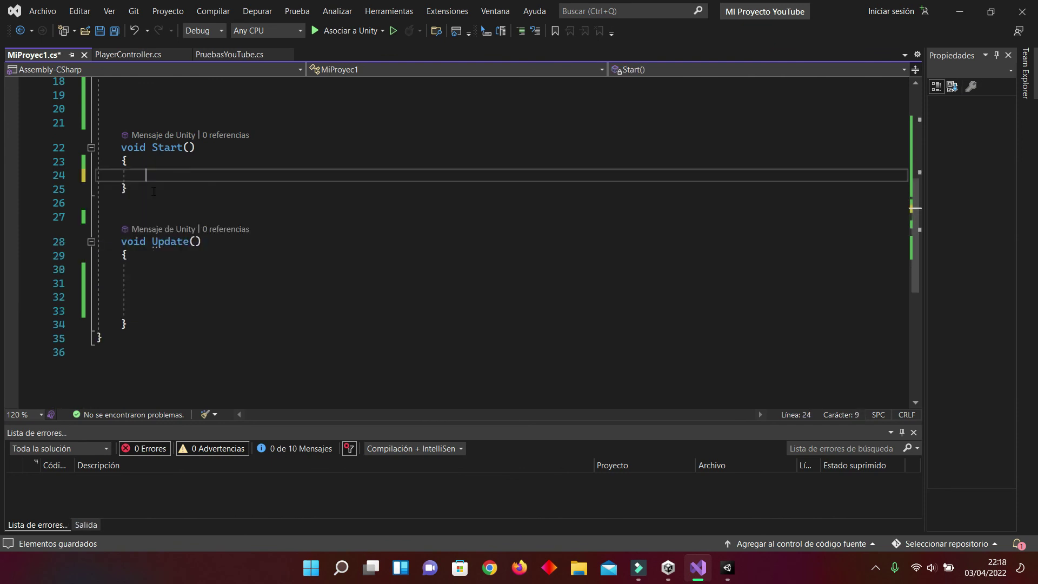
{"action": "type", "text": "print"}
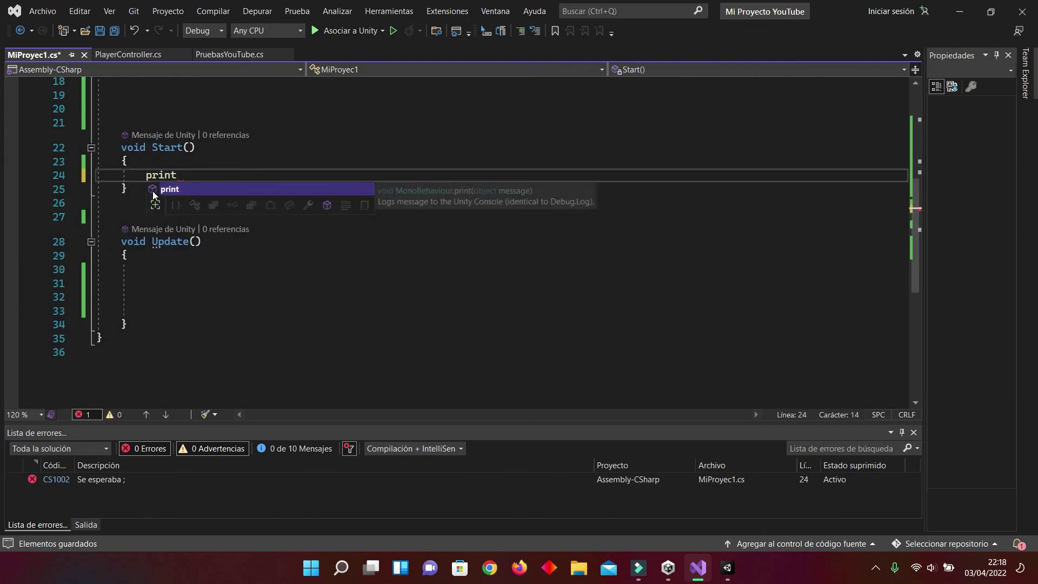
{"action": "type", "text": "("}
{"action": "scroll", "coordinate": [297, 170], "scroll_direction": "up", "scroll_amount": 2}
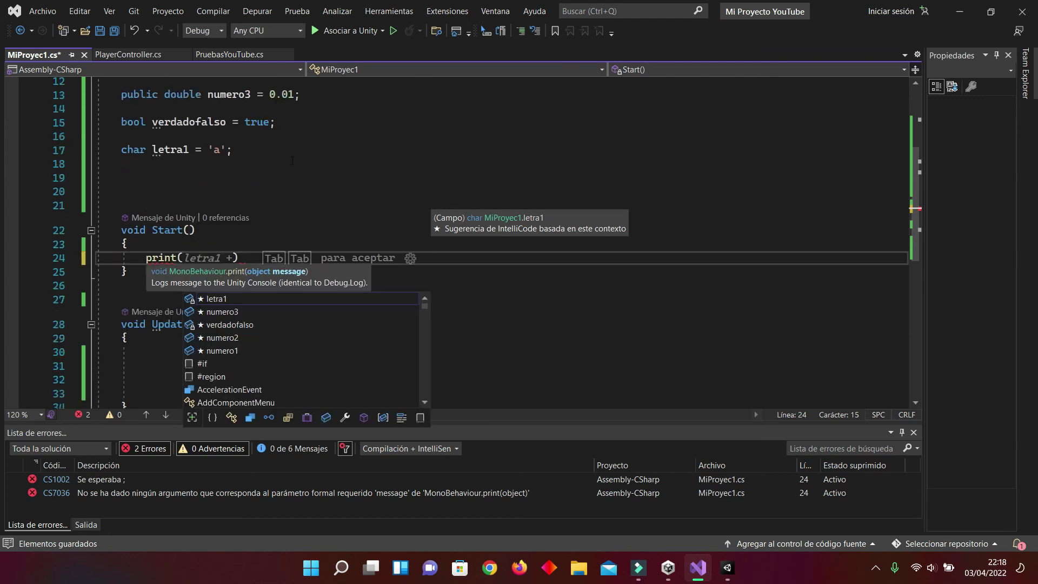
{"action": "type", "text": "letra"}
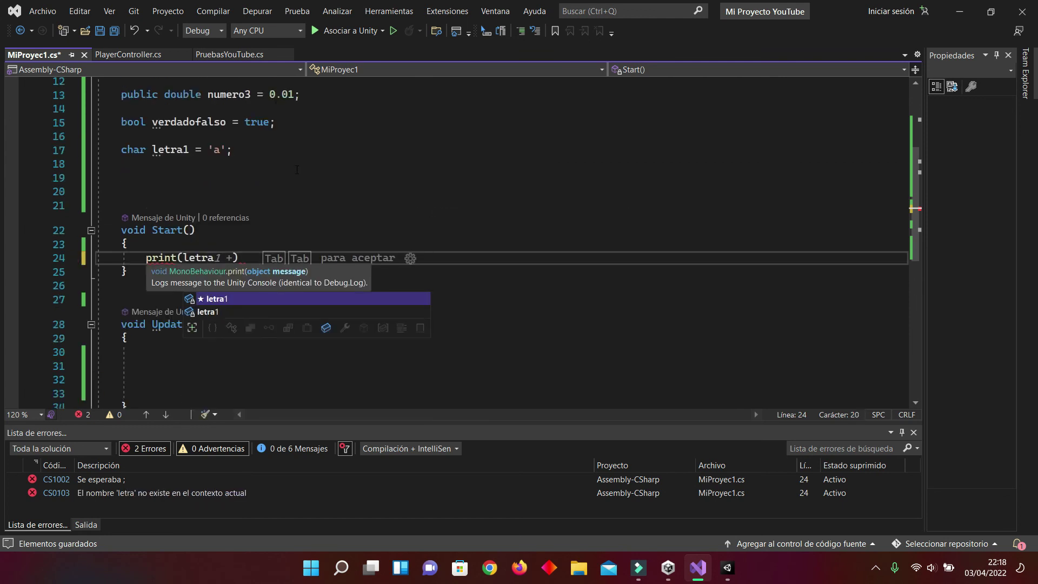
{"action": "type", "text": "1)"}
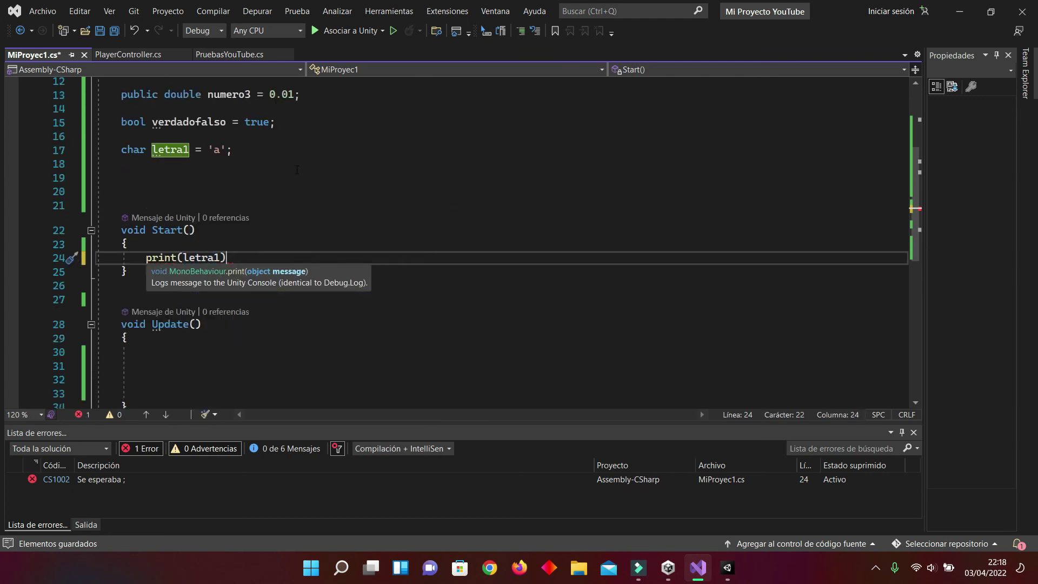
{"action": "type", "text": ";"}
{"action": "key", "text": "ctrl+s"}
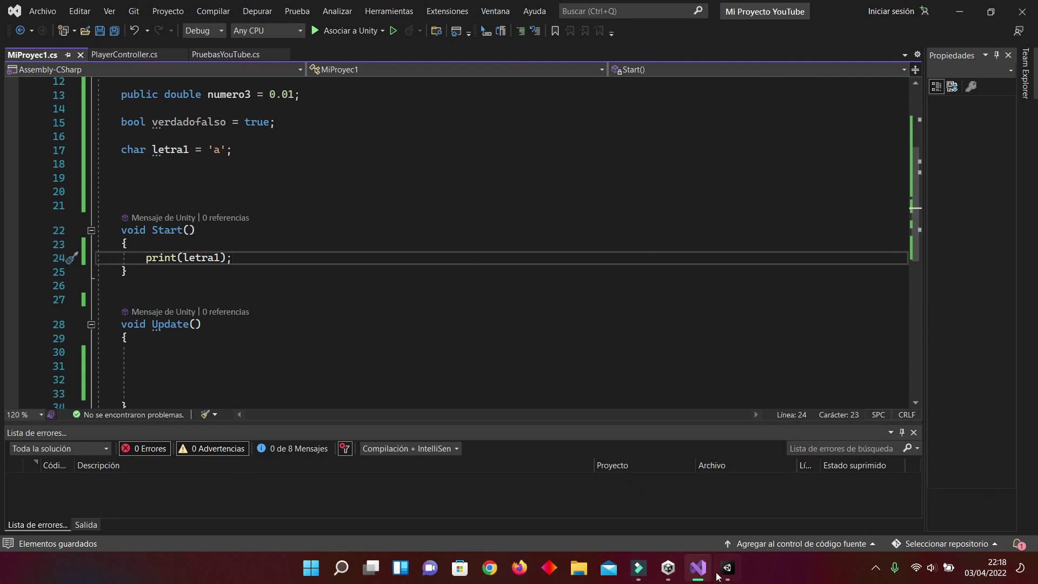
{"action": "left_click", "coordinate": [719, 576]}
Clear the Console, play the scene to see 'a' printed, stop, and return to Visual Studio
{"action": "left_click", "coordinate": [719, 576]}
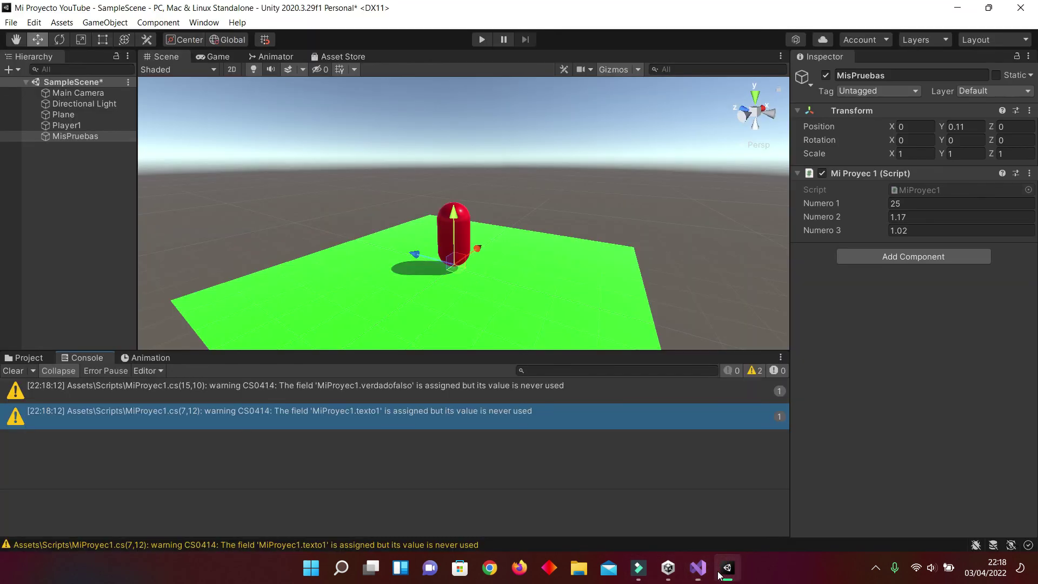
{"action": "left_click", "coordinate": [13, 370]}
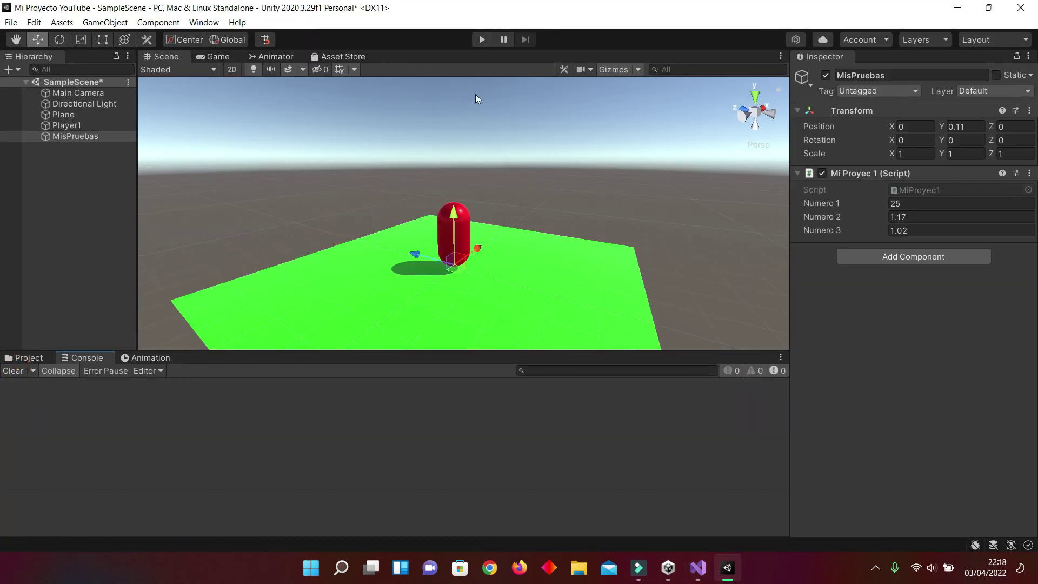
{"action": "left_click", "coordinate": [480, 39]}
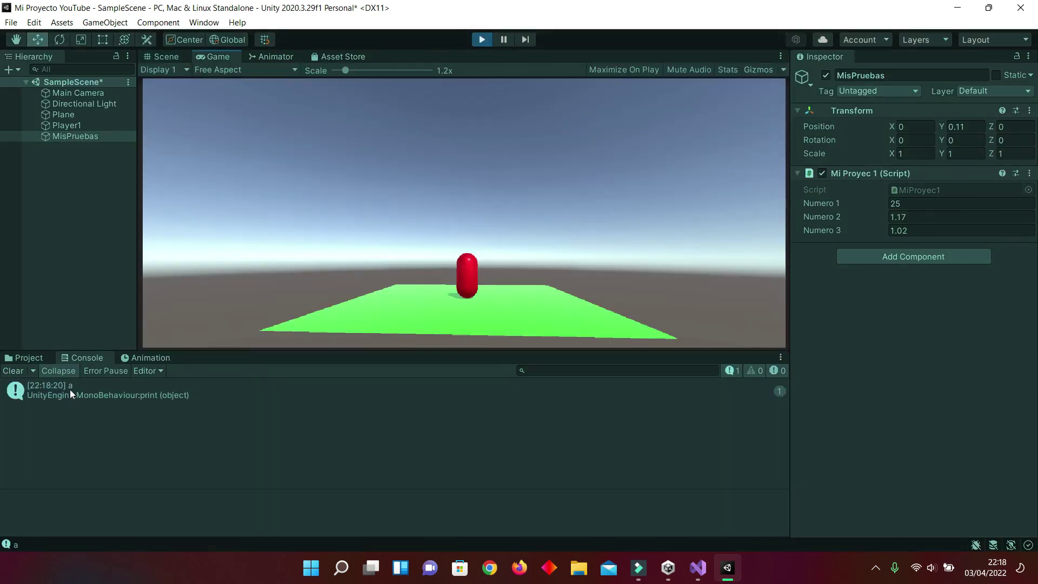
{"action": "left_click", "coordinate": [479, 44]}
{"action": "left_click", "coordinate": [13, 370]}
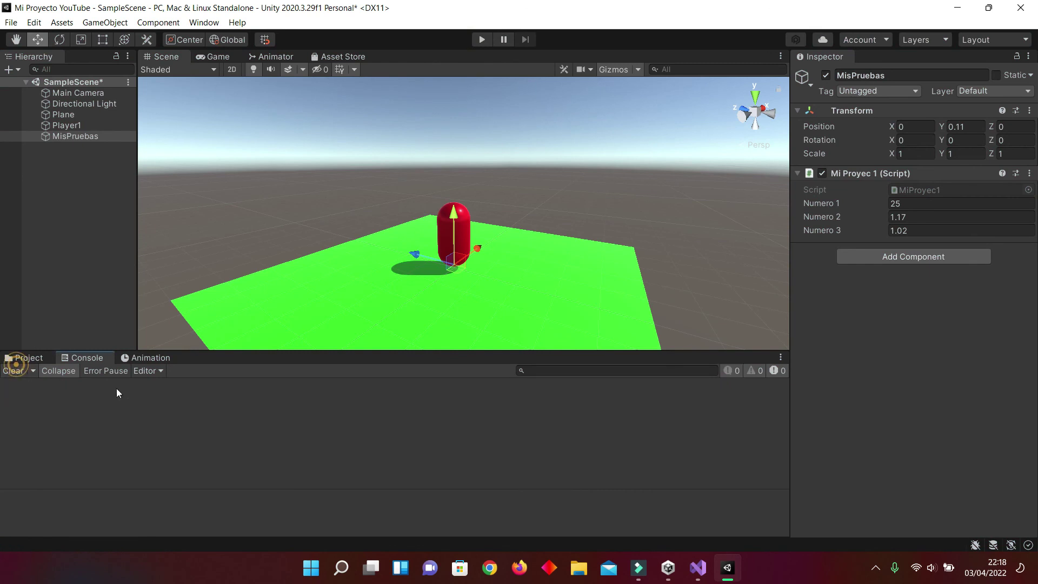
{"action": "left_click", "coordinate": [702, 569]}
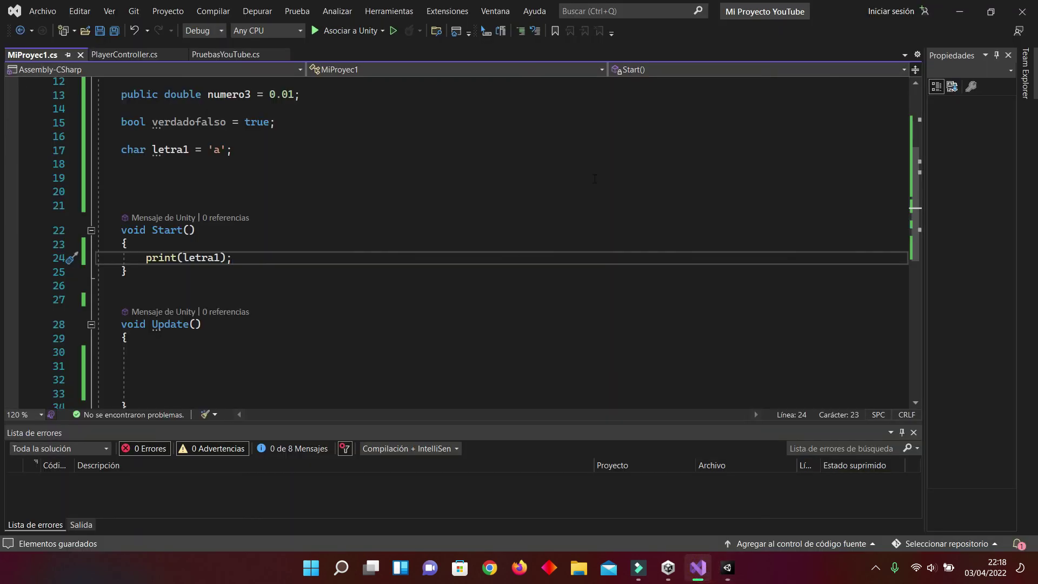
{"action": "scroll", "coordinate": [505, 135], "scroll_direction": "up", "scroll_amount": 3}
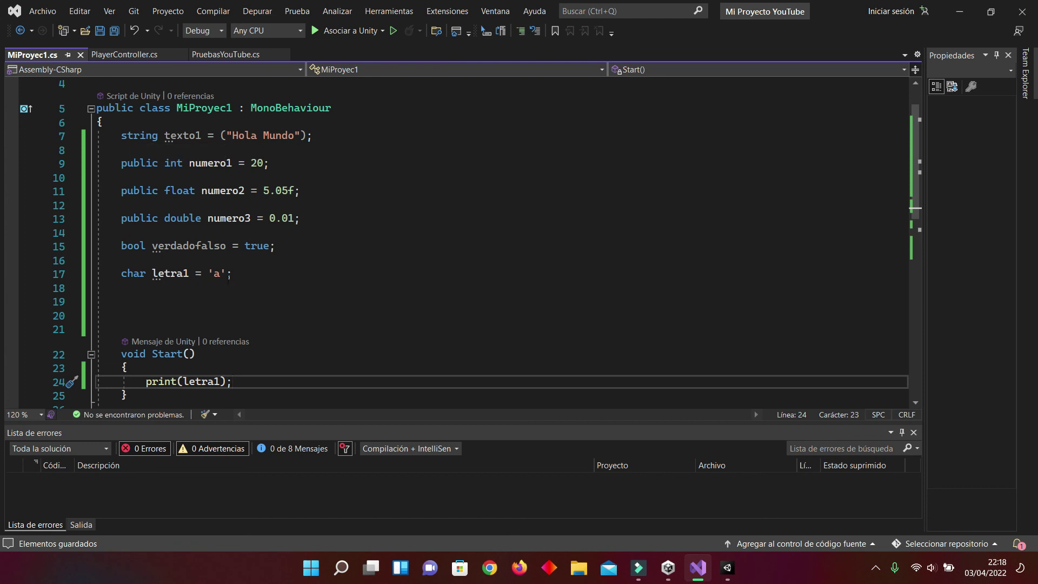
{"action": "mouse_move", "coordinate": [218, 273]}
{"action": "scroll", "coordinate": [214, 203], "scroll_direction": "down", "scroll_amount": 2}
{"action": "scroll", "coordinate": [267, 239], "scroll_direction": "down", "scroll_amount": 2}
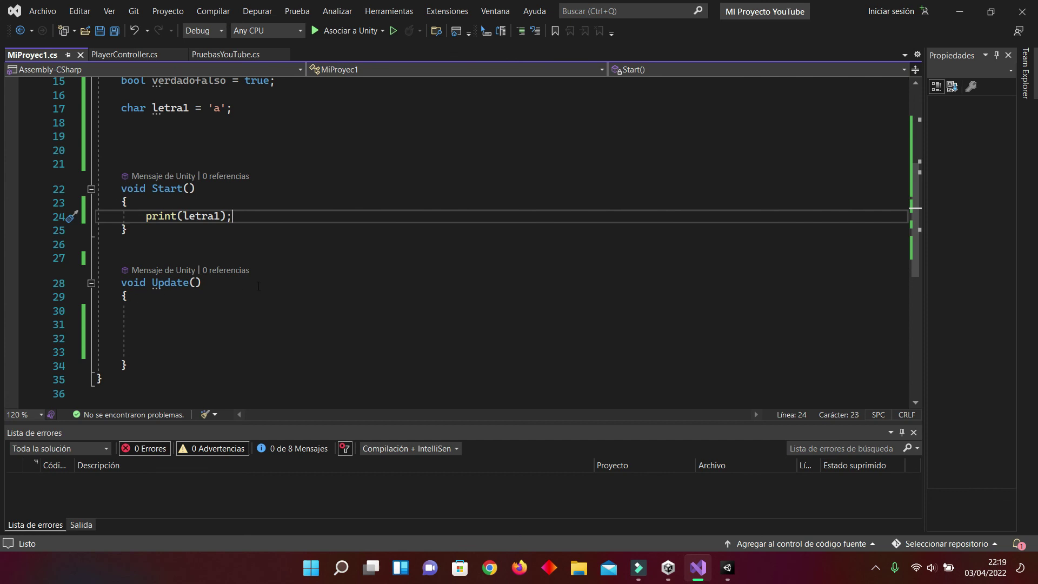
{"action": "mouse_move", "coordinate": [168, 189]}
{"action": "scroll", "coordinate": [308, 278], "scroll_direction": "down", "scroll_amount": 1}
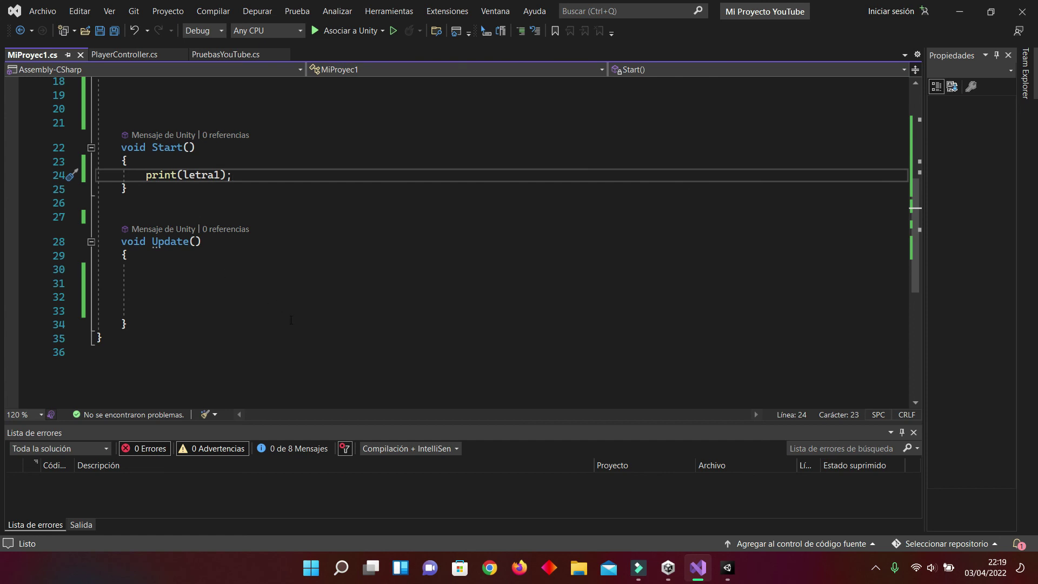
{"action": "scroll", "coordinate": [283, 321], "scroll_direction": "up", "scroll_amount": 3}
{"action": "scroll", "coordinate": [301, 320], "scroll_direction": "up", "scroll_amount": 3}
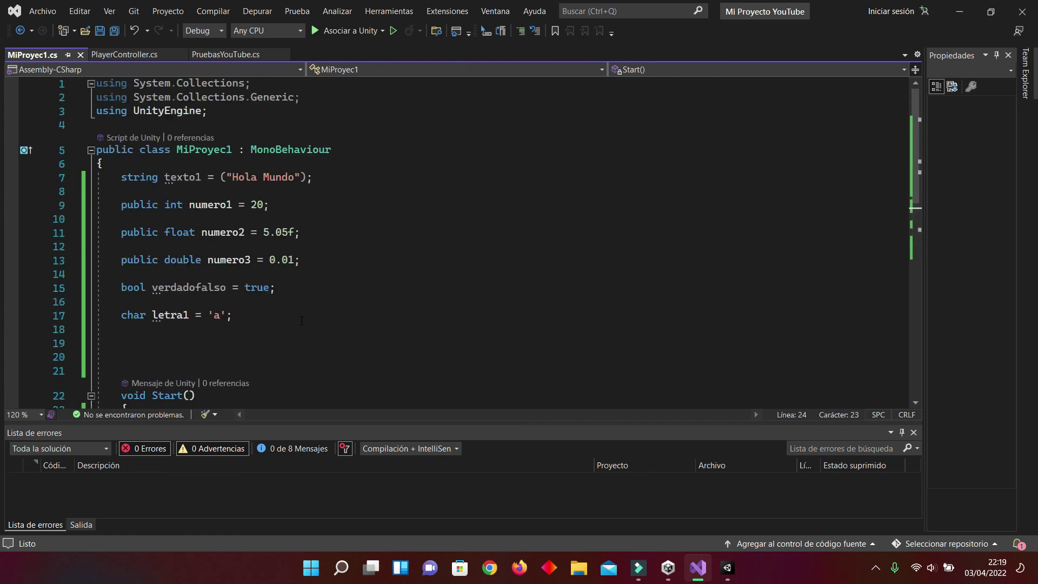